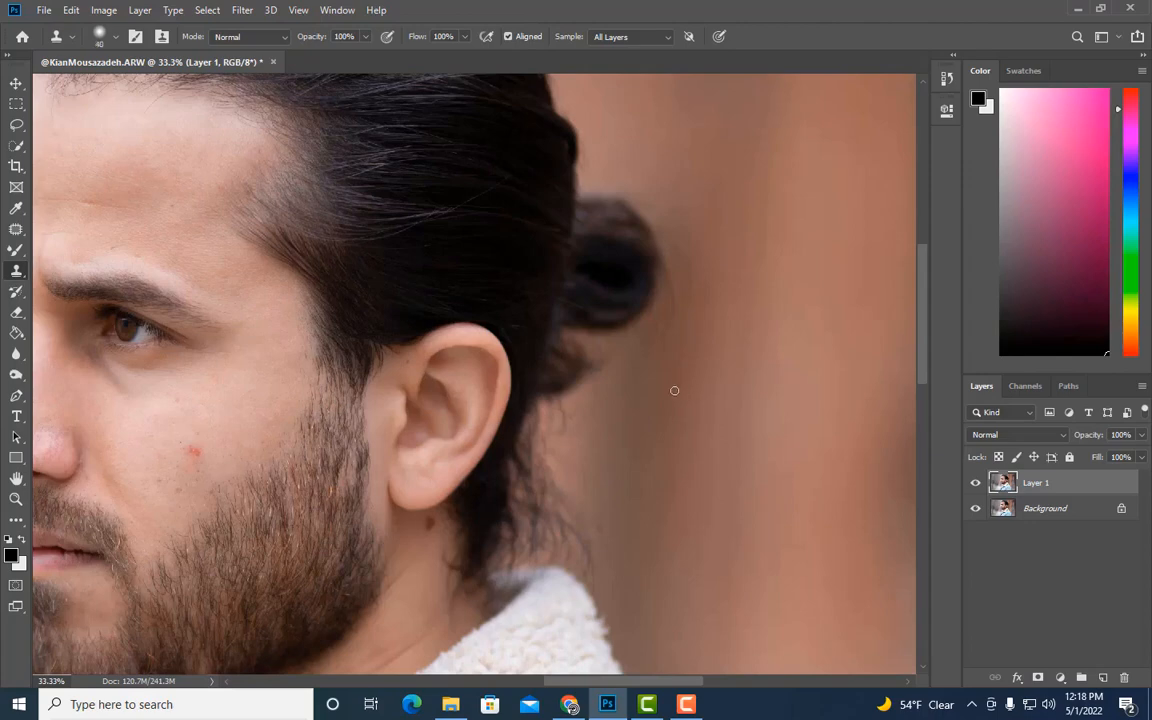
Add a new empty layer above Layer 1 and set the Clone Stamp brush size to 125 px
key("bracketright")
left_click(1102, 681)
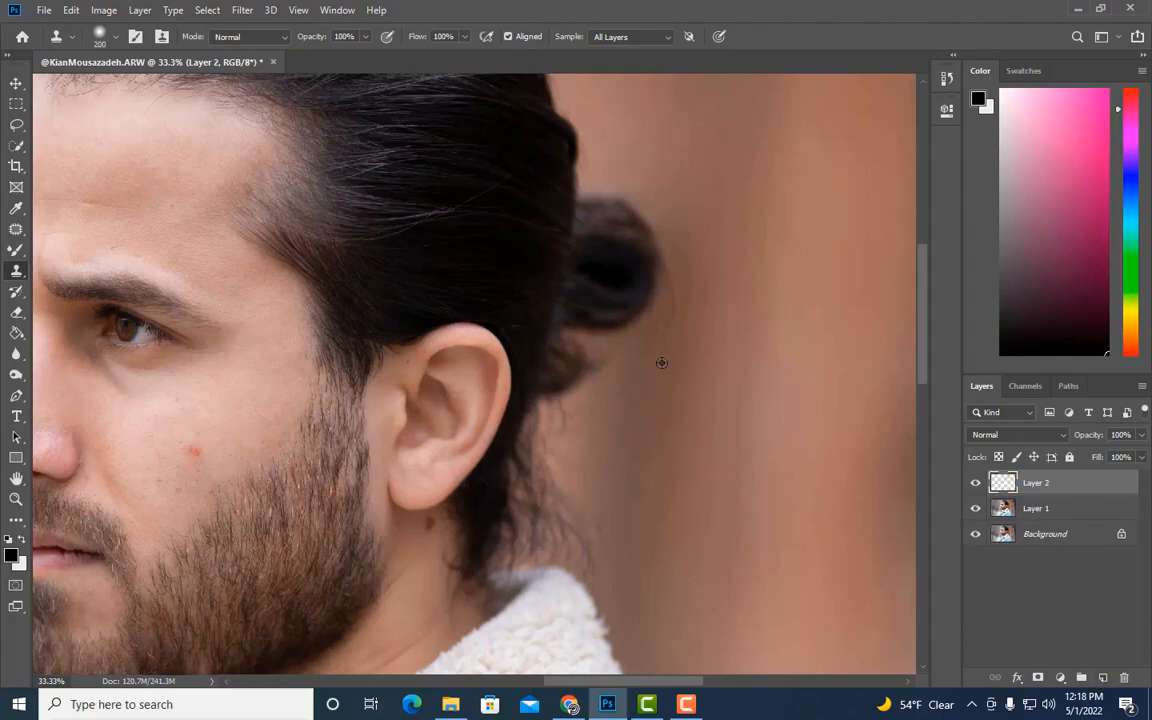
key("bracketleft")
key("bracketleft")
scroll(605, 421, "down", 1)
scroll(669, 381, "up", 2)
right_click(617, 117)
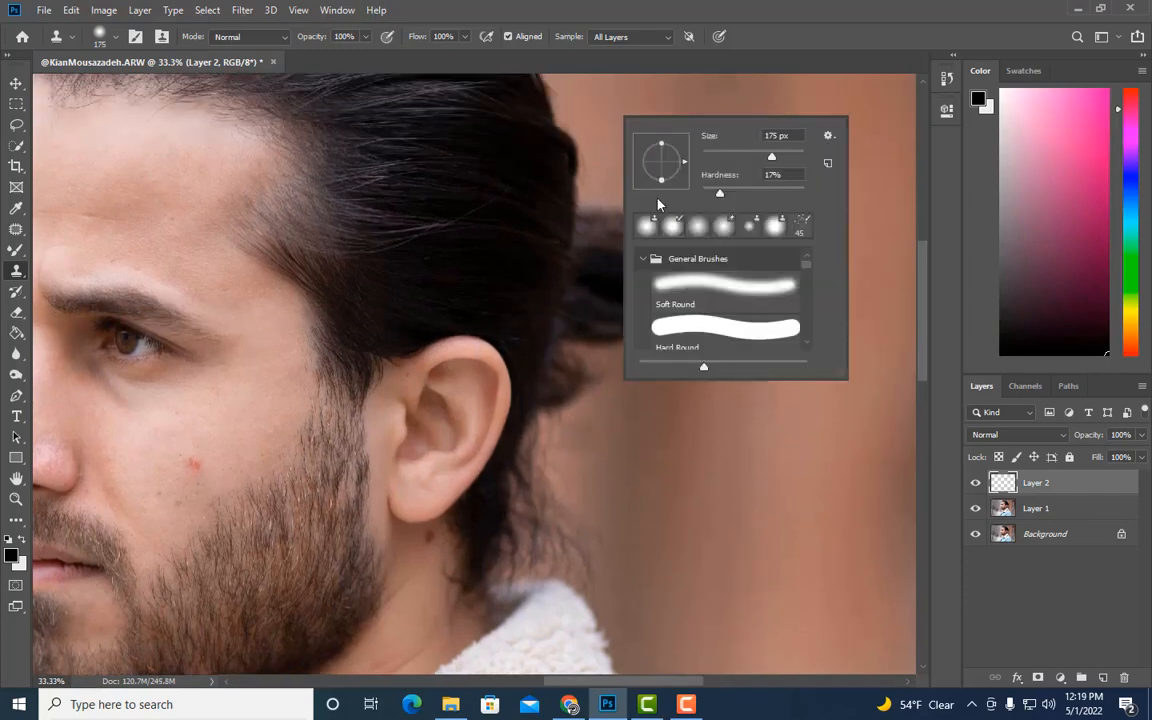
key("Return")
scroll(591, 378, "down", 1)
key("bracketleft")
key("bracketleft")
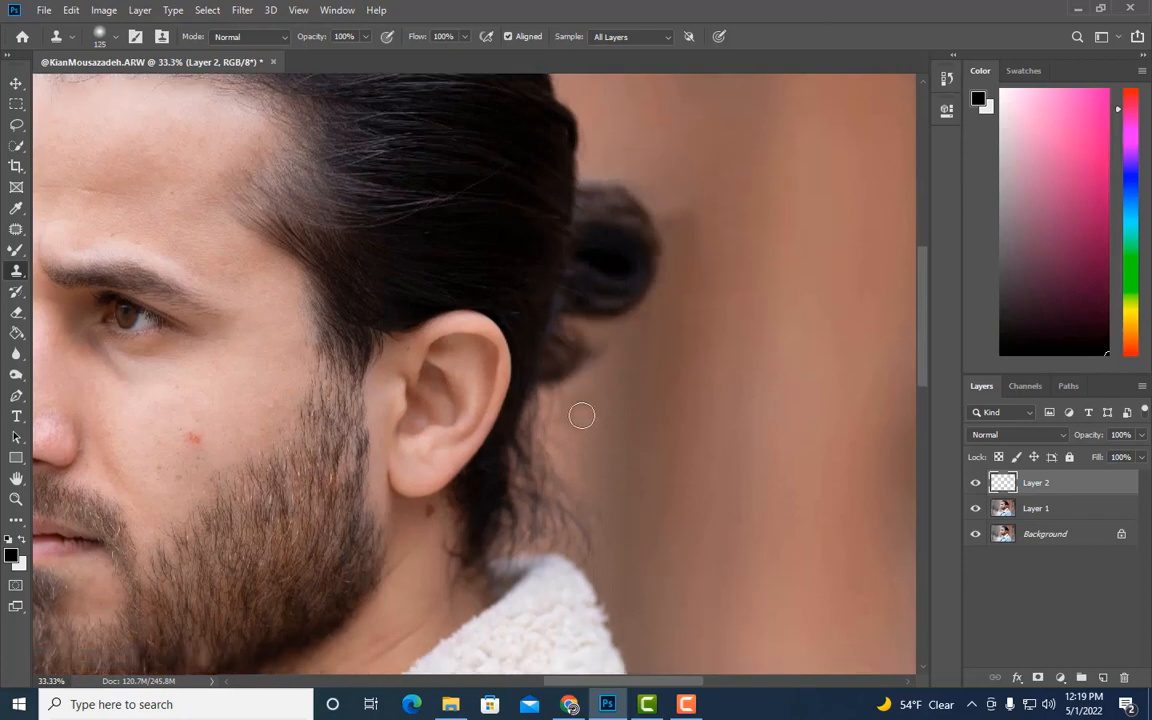
Sample the wall background above the bun and clone it over the loose hair beneath the bun with a 100 px brush
scroll(616, 317, "up", 2)
scroll(616, 317, "up", 2)
left_click(604, 117, "alt")
scroll(604, 117, "down", 2)
key("bracketleft")
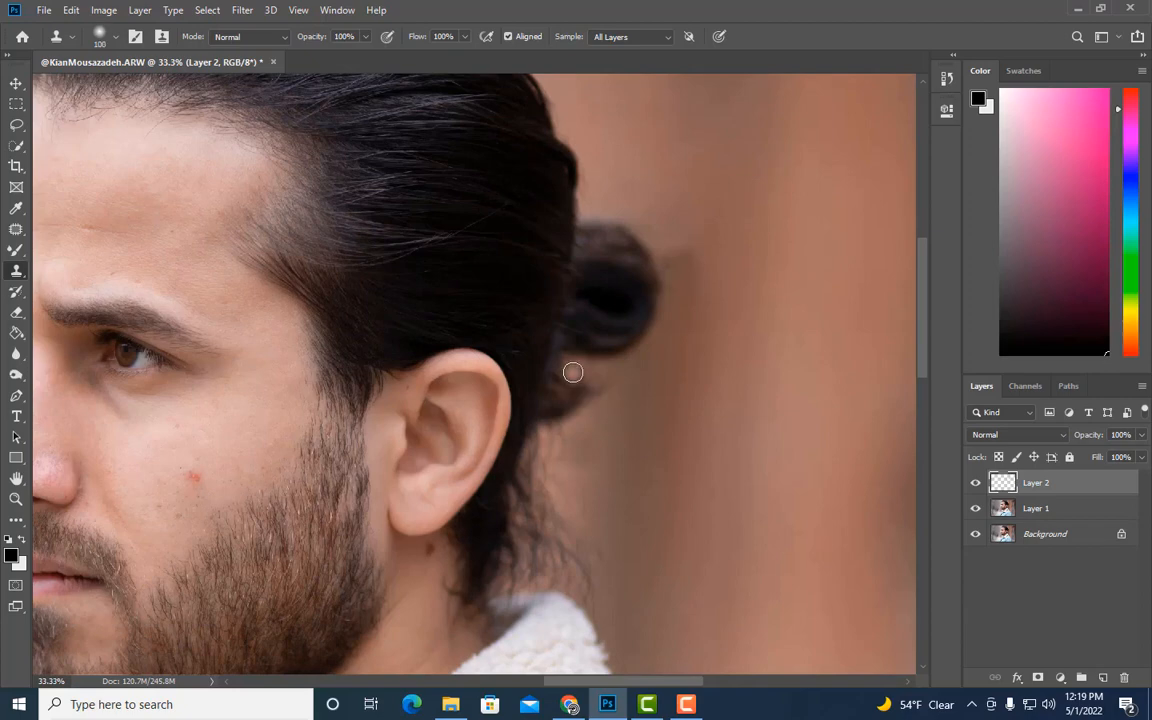
mouse_move(571, 373)
left_mouse_down()
mouse_move(587, 393)
mouse_move(561, 390)
mouse_move(567, 408)
mouse_move(551, 419)
mouse_move(587, 373)
left_mouse_up()
key("bracketright")
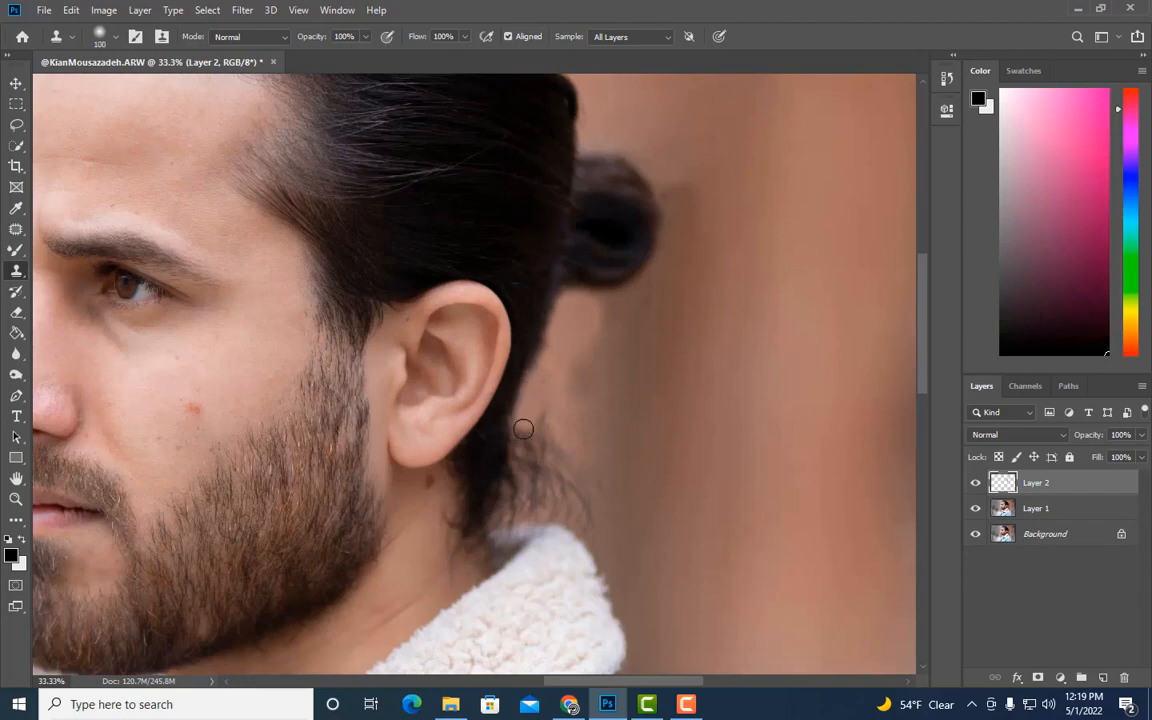
Clone wall background over the stray hairs behind the neck, tidying the nape hairline with a 90 px brush
mouse_move(540, 464)
left_mouse_down()
mouse_move(547, 497)
mouse_move(509, 512)
left_mouse_up()
key("bracketleft")
key("bracketleft")
key("bracketleft")
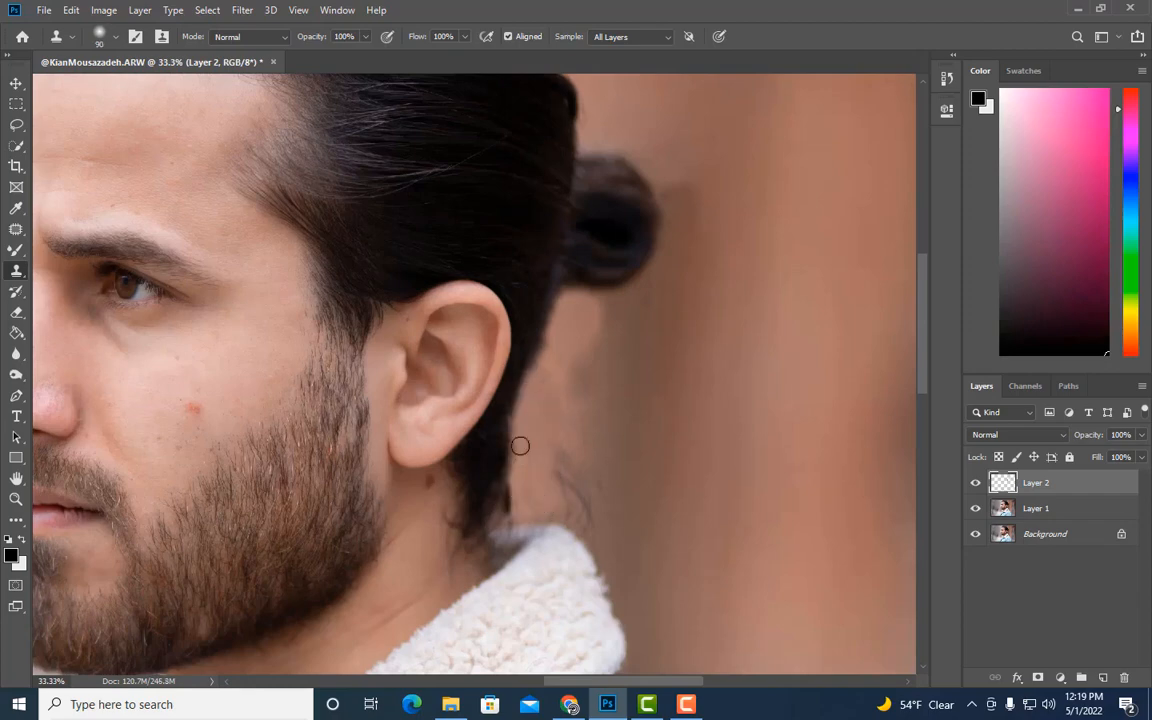
left_click_drag(519, 446, 523, 497)
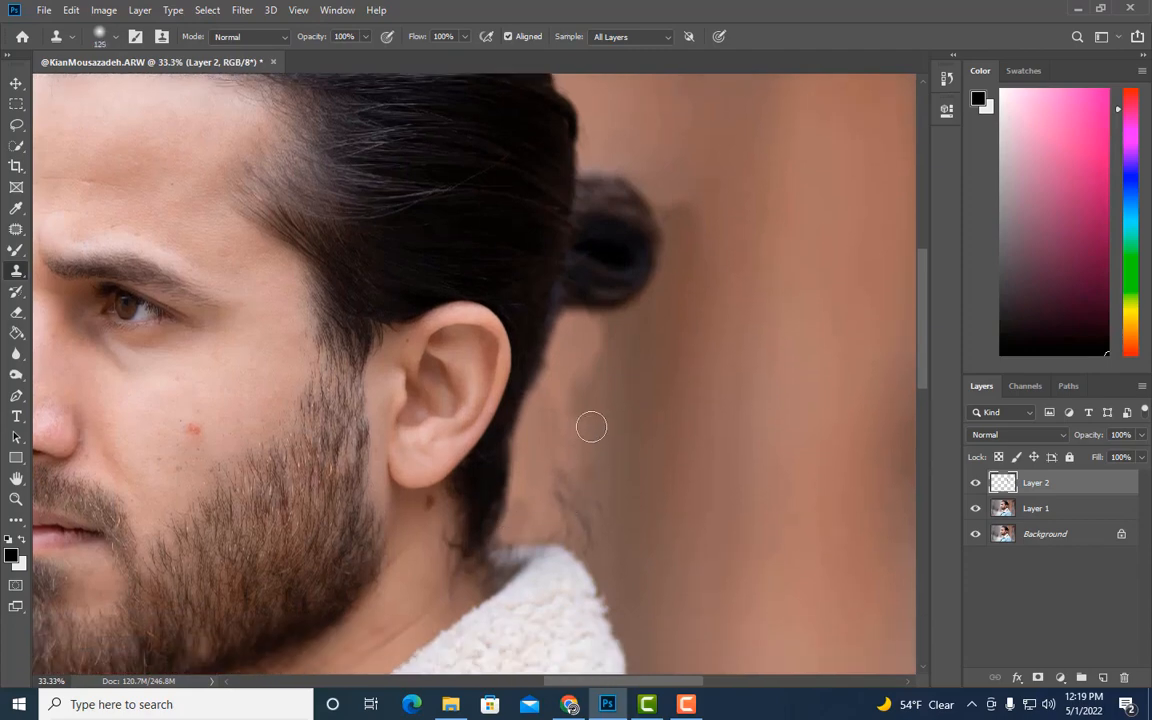
Clone out the remaining wisps on the wall above the collar with a 250 px brush
key("ctrl+minus")
key("bracketright")
key("bracketright")
key("bracketright")
left_click_drag(555, 412, 555, 478)
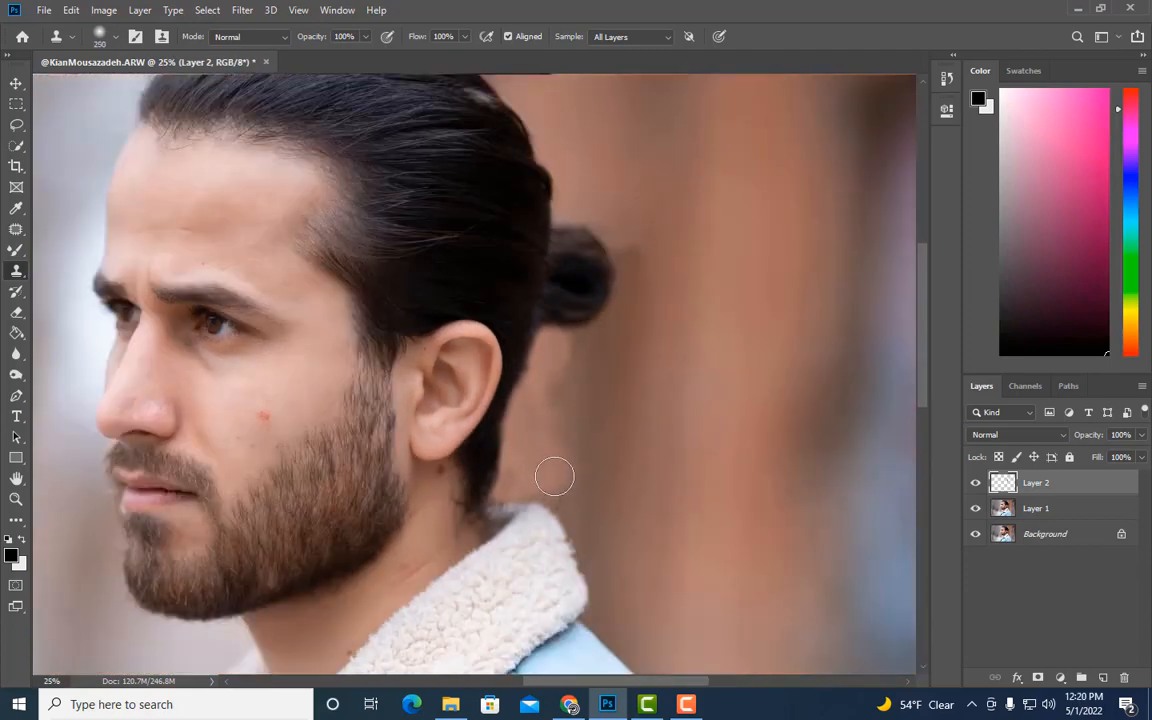
Clean up the small hairs where the nape meets the fleece collar using a smaller clone brush
key("ctrl+plus")
key("bracketleft")
key("bracketleft")
key("bracketleft")
key("bracketleft")
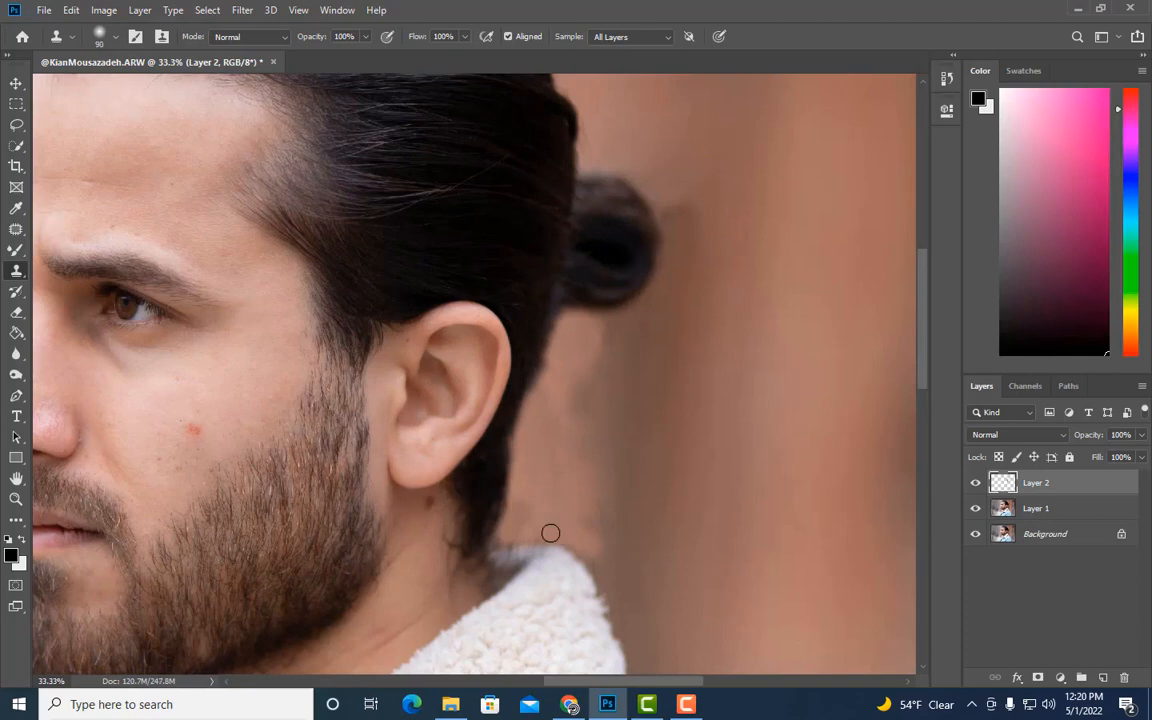
left_click(513, 535)
key("ctrl+minus")
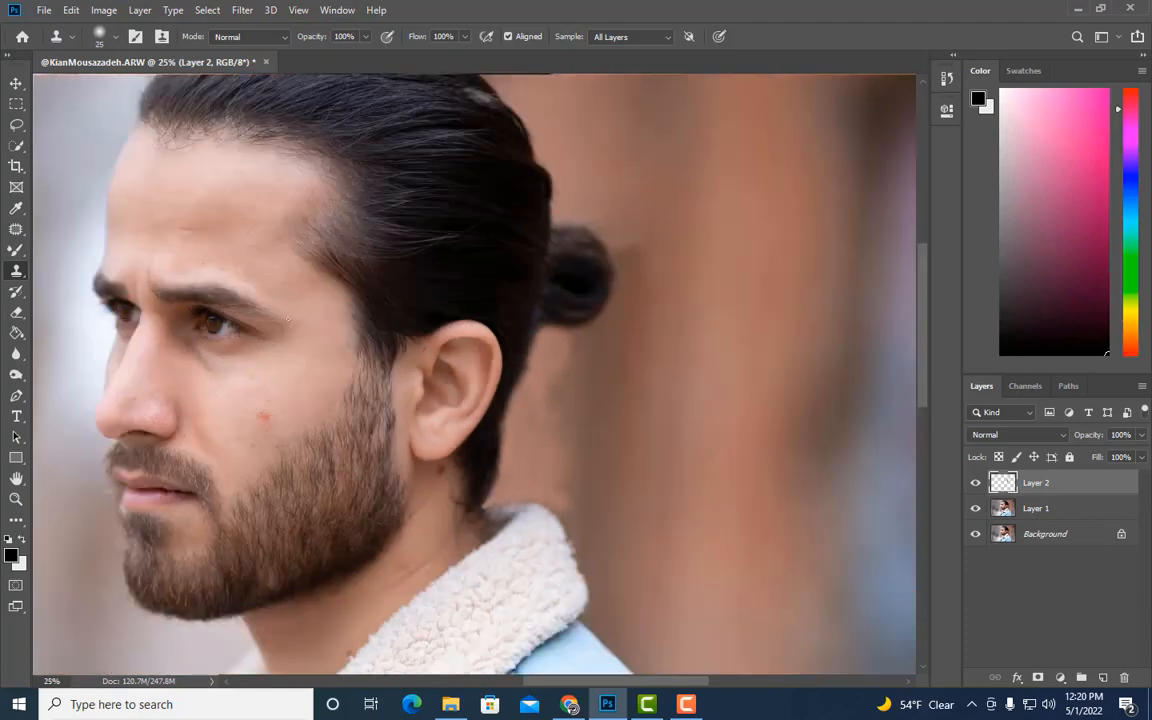
Apply tonal and color adjustments to the cloned patches on Layer 2
left_click(105, 12)
left_click(321, 49)
left_click_drag(816, 72, 808, 75)
left_click(942, 53)
left_click(105, 12)
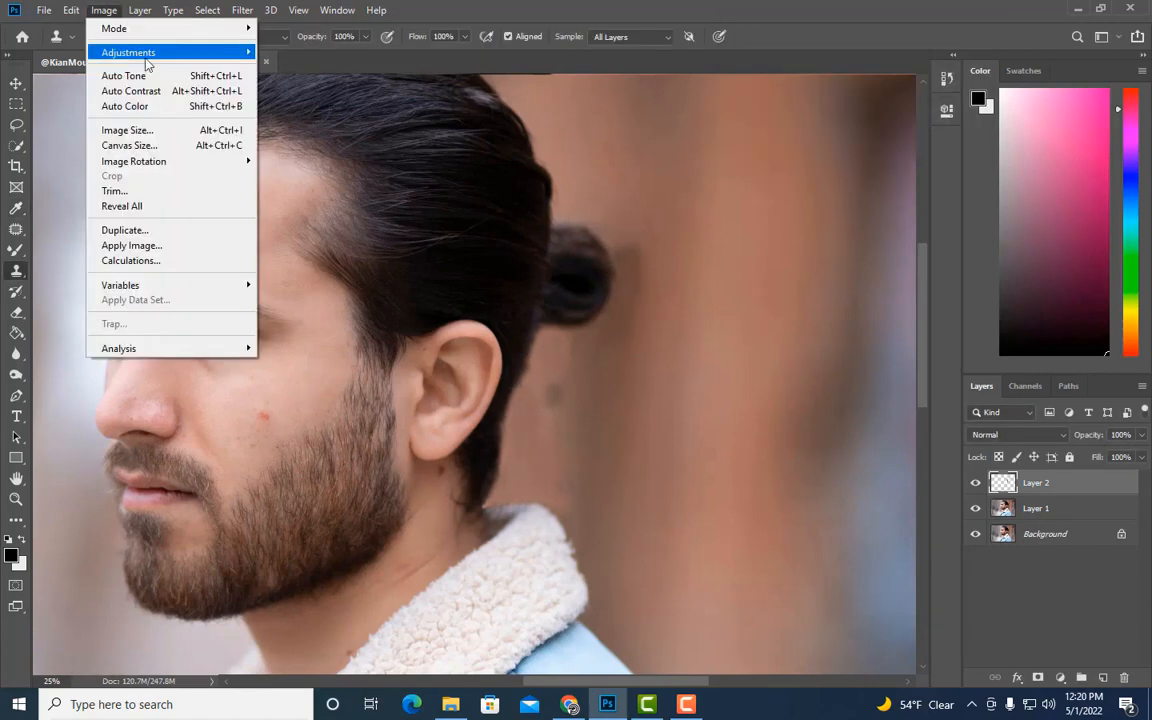
left_click(330, 142)
left_click_drag(830, 164, 826, 213)
left_click(1011, 43)
key("s")
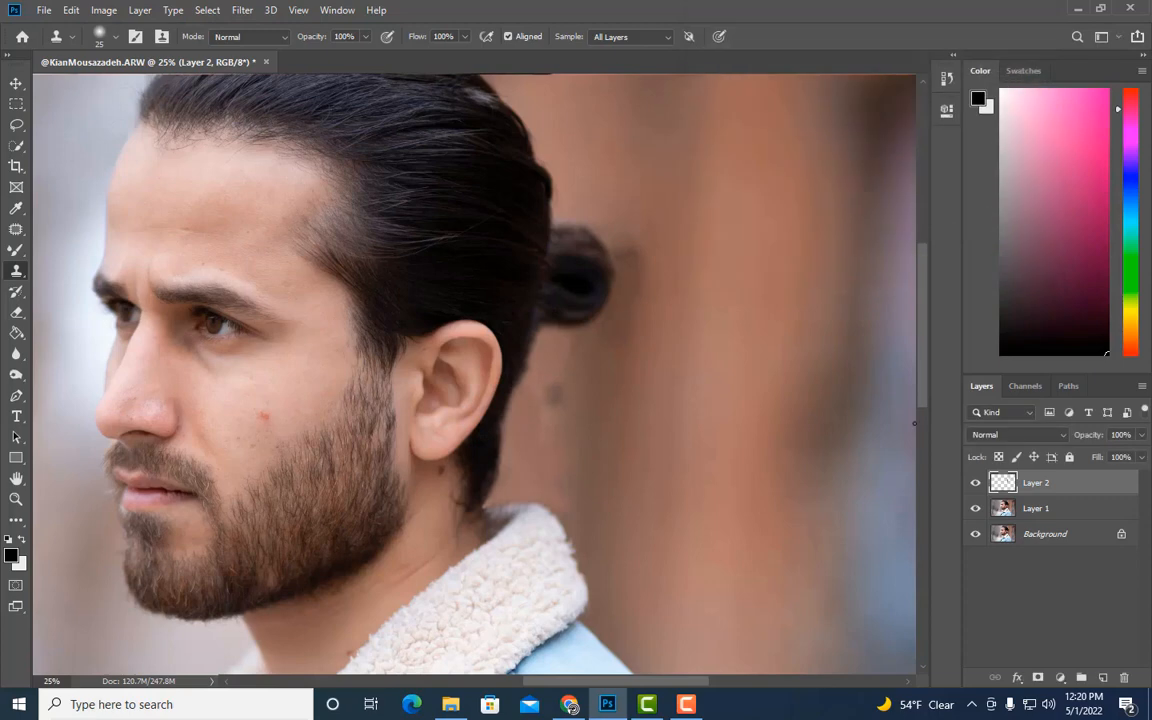
Duplicate Layer 1 and merge the copy with Layer 2
left_click(1060, 508)
key("ctrl+j")
left_click(1049, 487, "ctrl")
right_click(1050, 487)
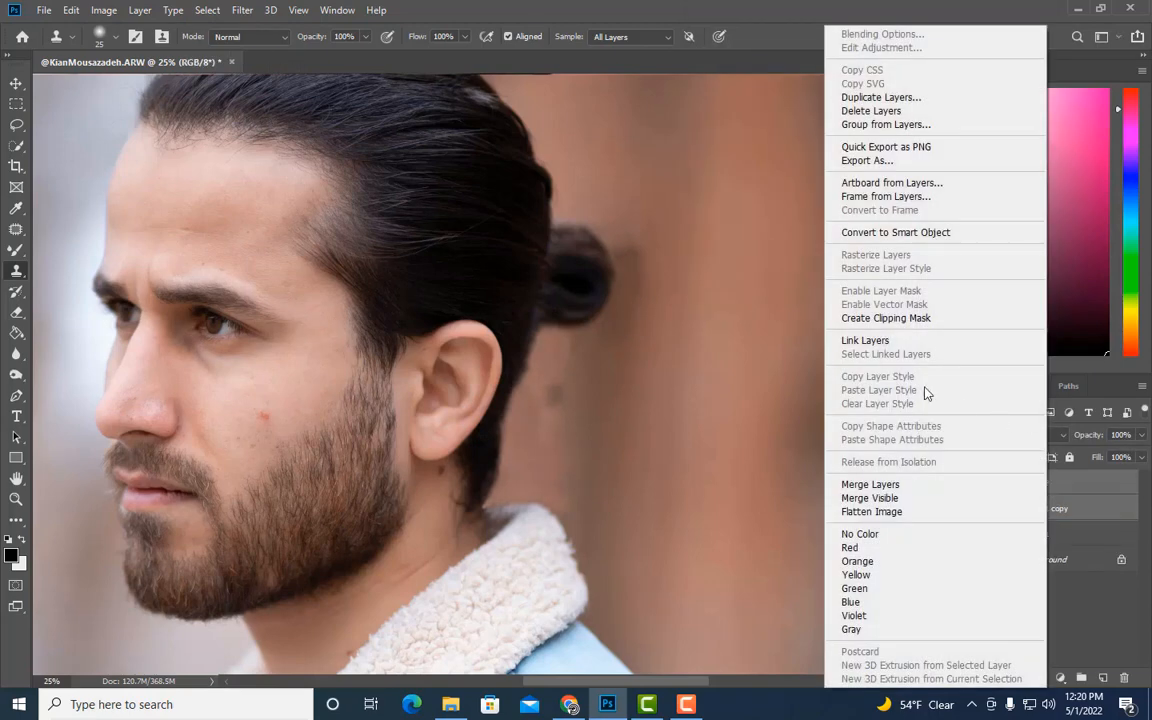
left_click(876, 485)
Blend the wall around the outer edge of the bun using the Mixer Brush at up to 300 px
right_click(16, 249)
left_click(95, 296)
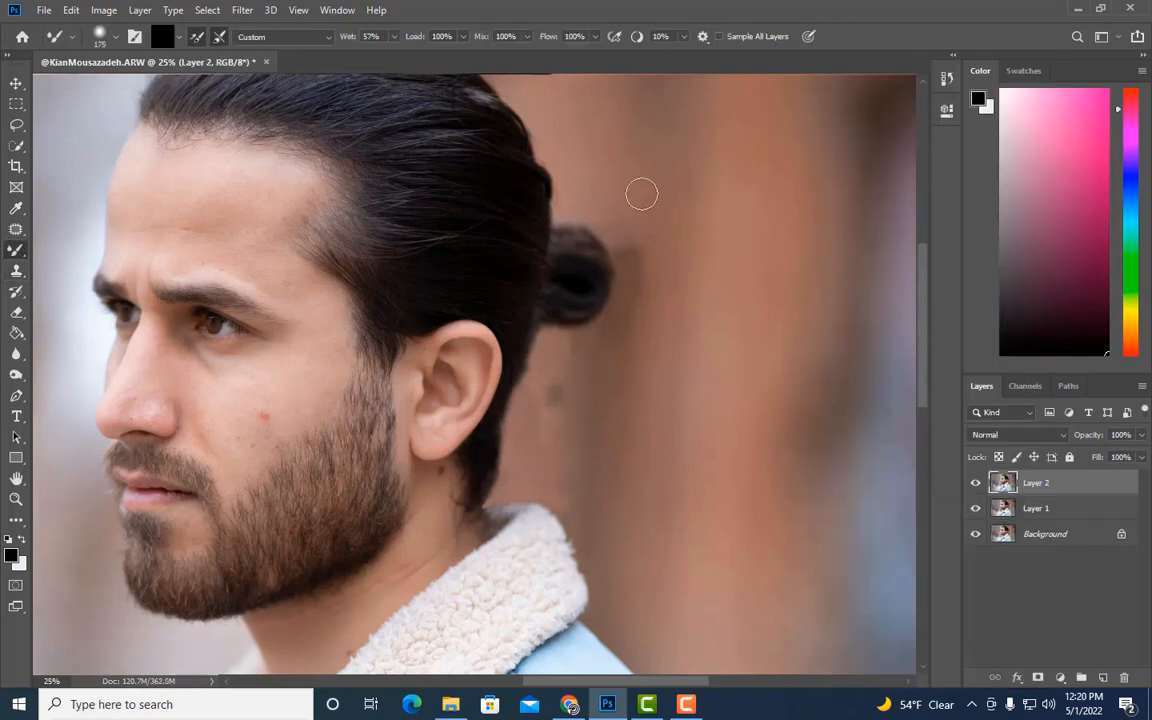
left_click_drag(642, 194, 627, 367)
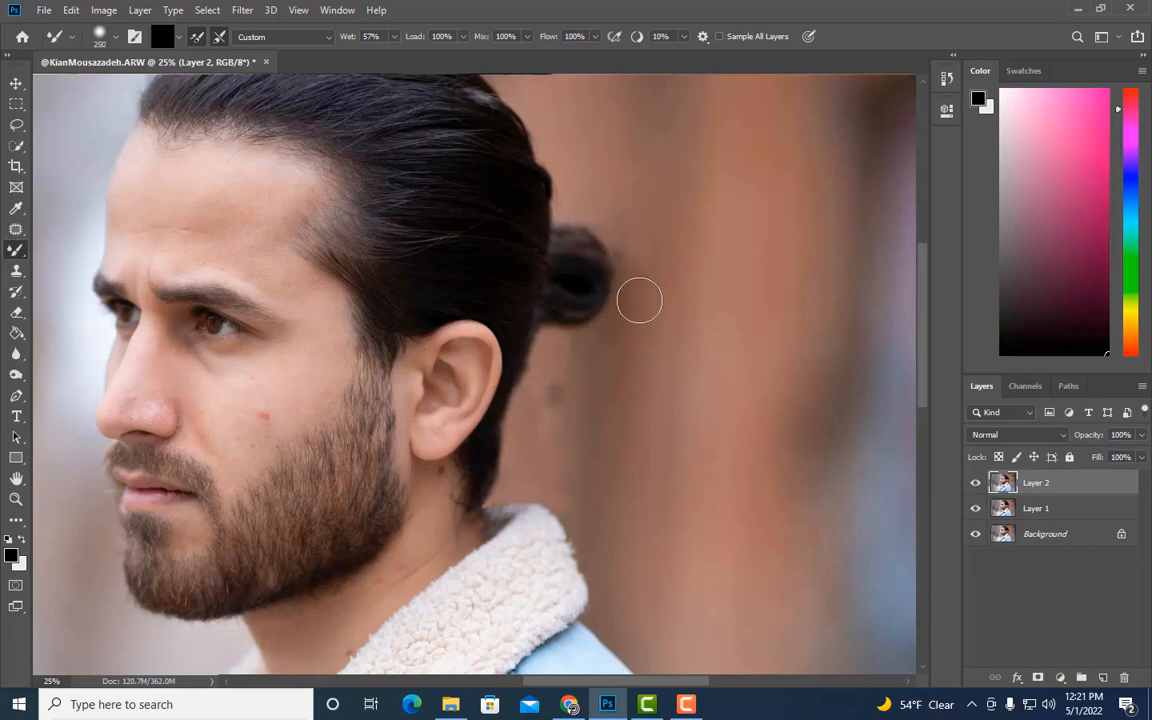
key("bracketright")
key("bracketleft")
key("bracketleft")
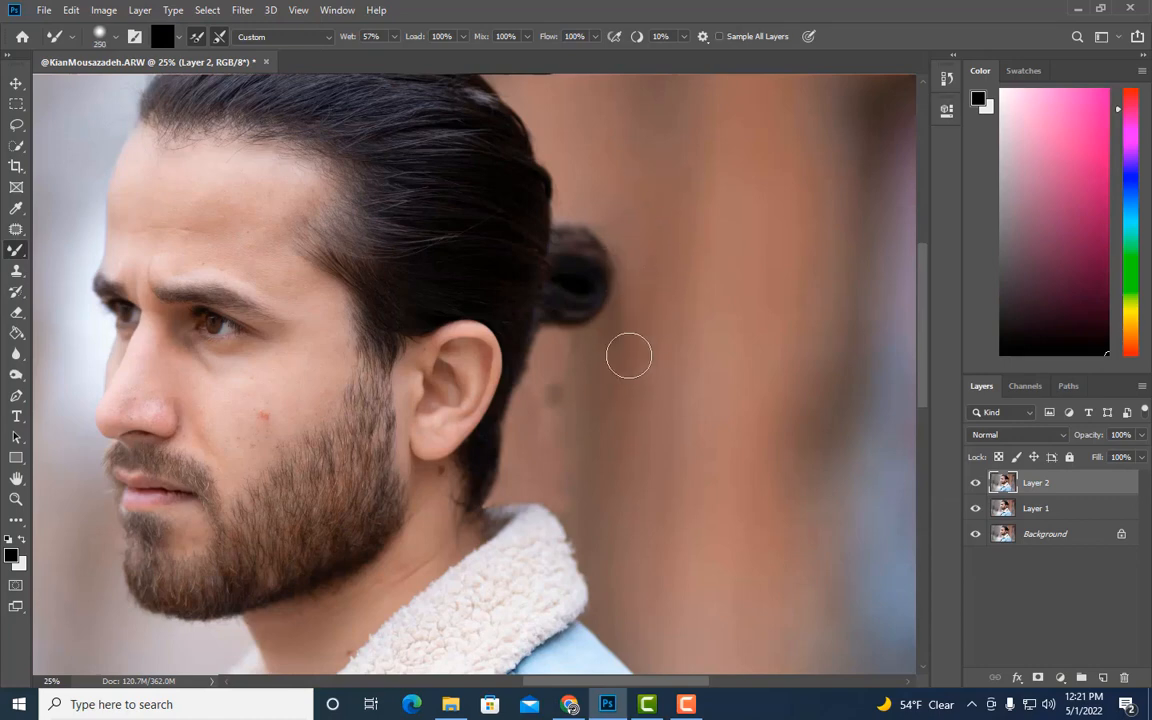
key("bracketright")
key("bracketright")
key("bracketright")
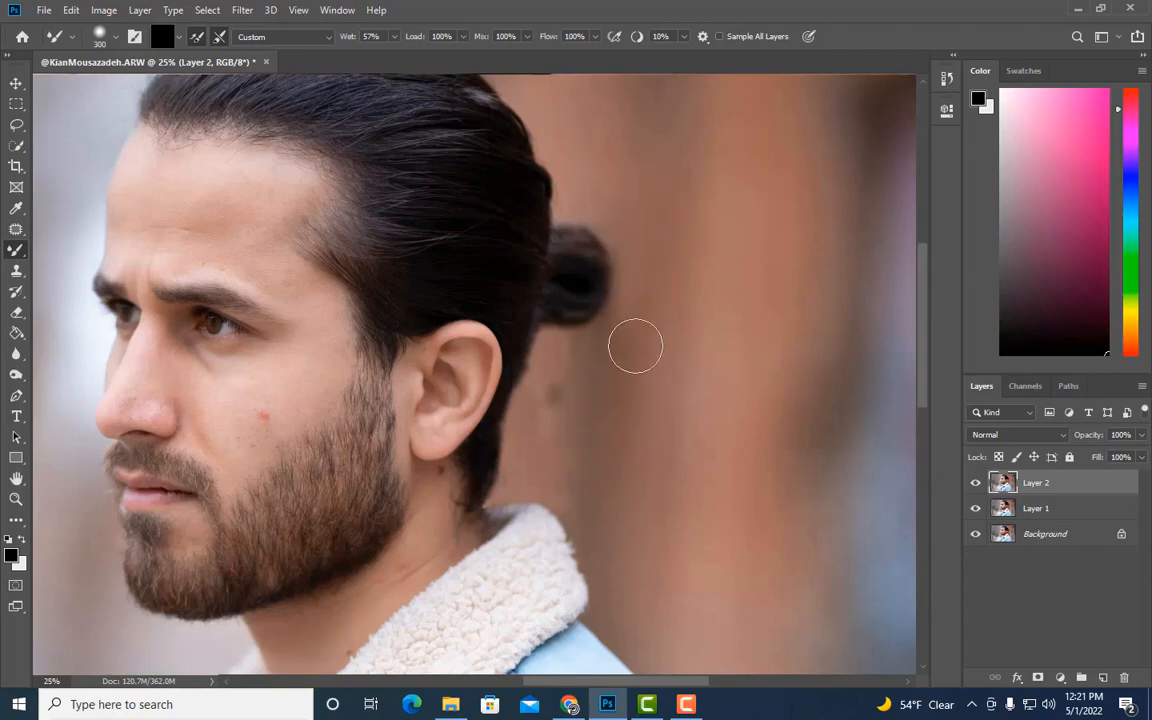
Smooth the patchy wall between the bun, nape and collar with the Mixer Brush at 200 to 300 px
key("bracketleft")
key("bracketleft")
key("bracketleft")
key("bracketleft")
key("bracketleft")
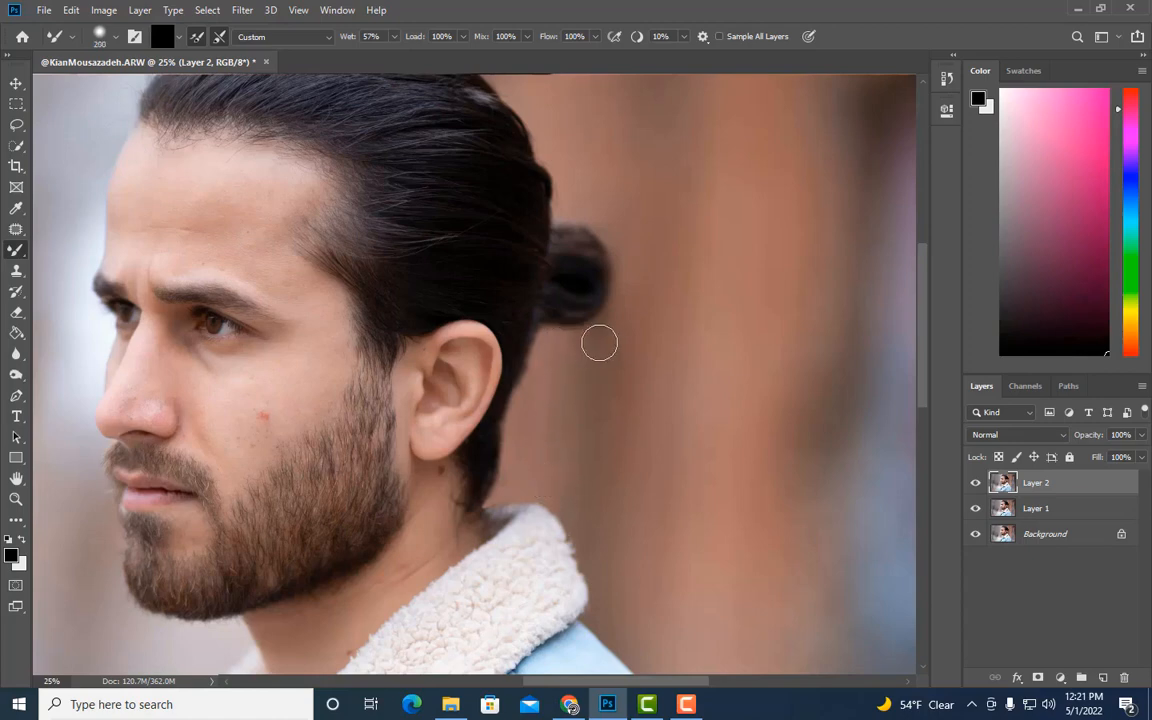
key("bracketright")
key("bracketleft")
key("bracketright")
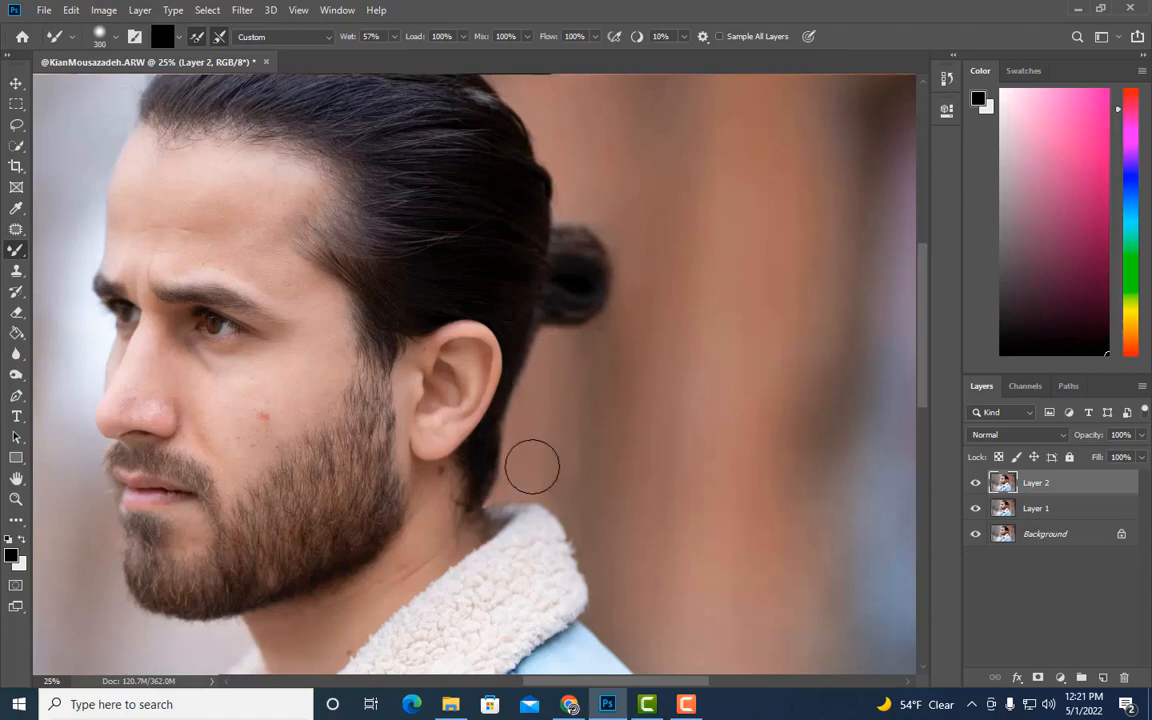
key("ctrl+plus")
key("ctrl+minus")
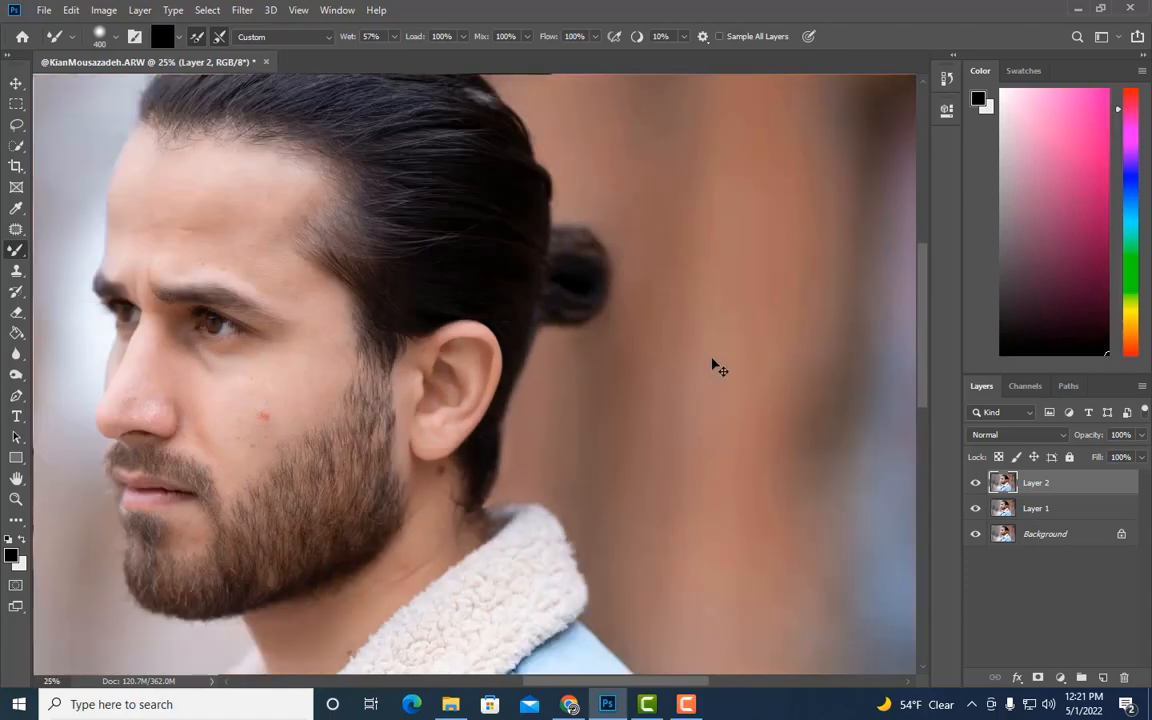
scroll(681, 401, "down", 2)
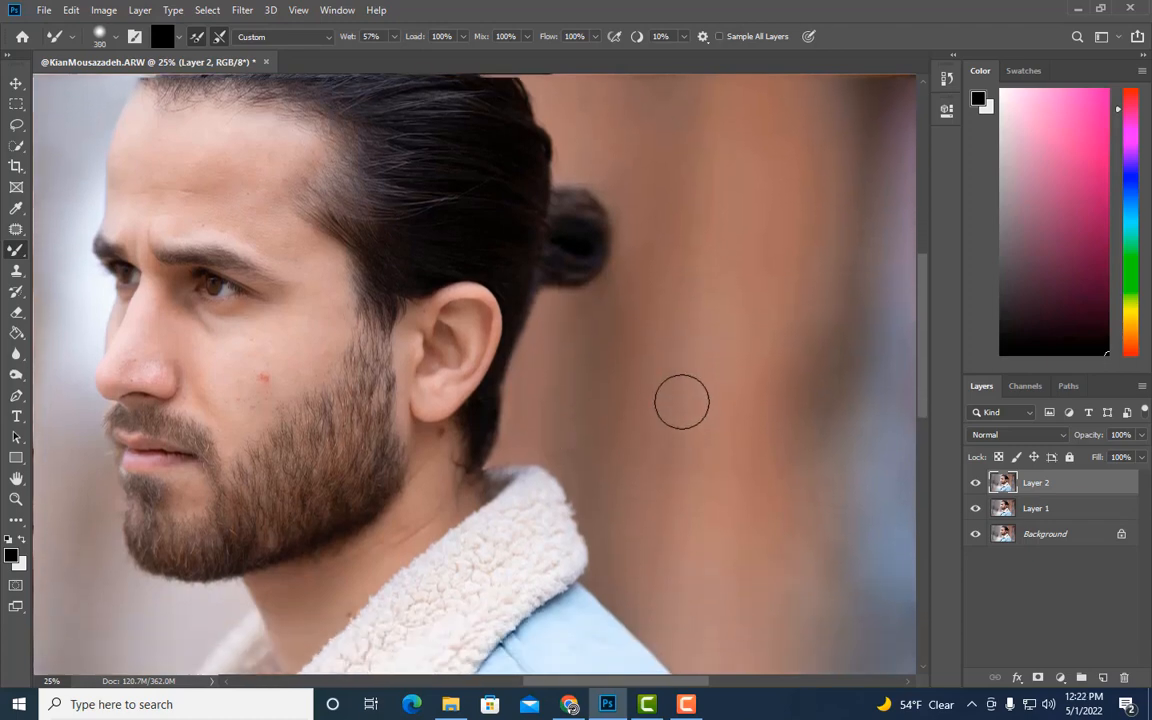
Heal the stray hairs on the neck below the ear with the Spot Healing Brush at 40 px
key("ctrl+plus")
scroll(681, 401, "down", 1)
right_click(16, 228)
left_click(90, 204)
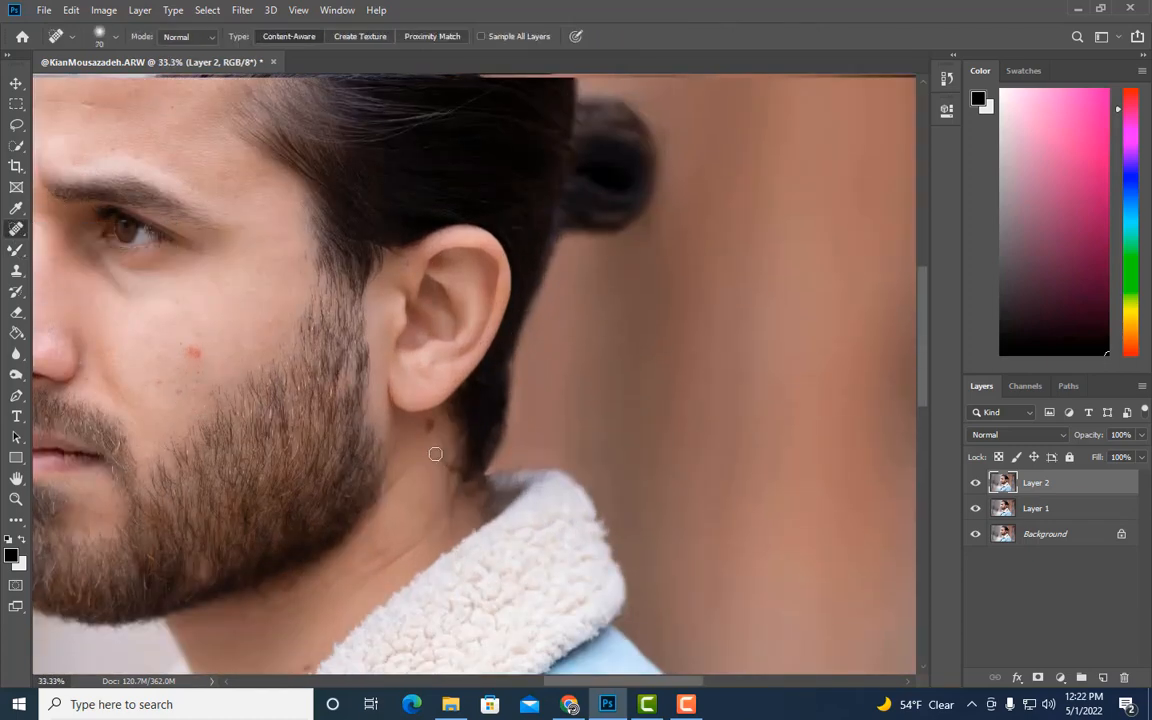
key("bracketleft")
left_click(444, 456)
left_click(448, 490)
Heal the mole below the earlobe and the red blemish on the cheek
right_click(546, 305)
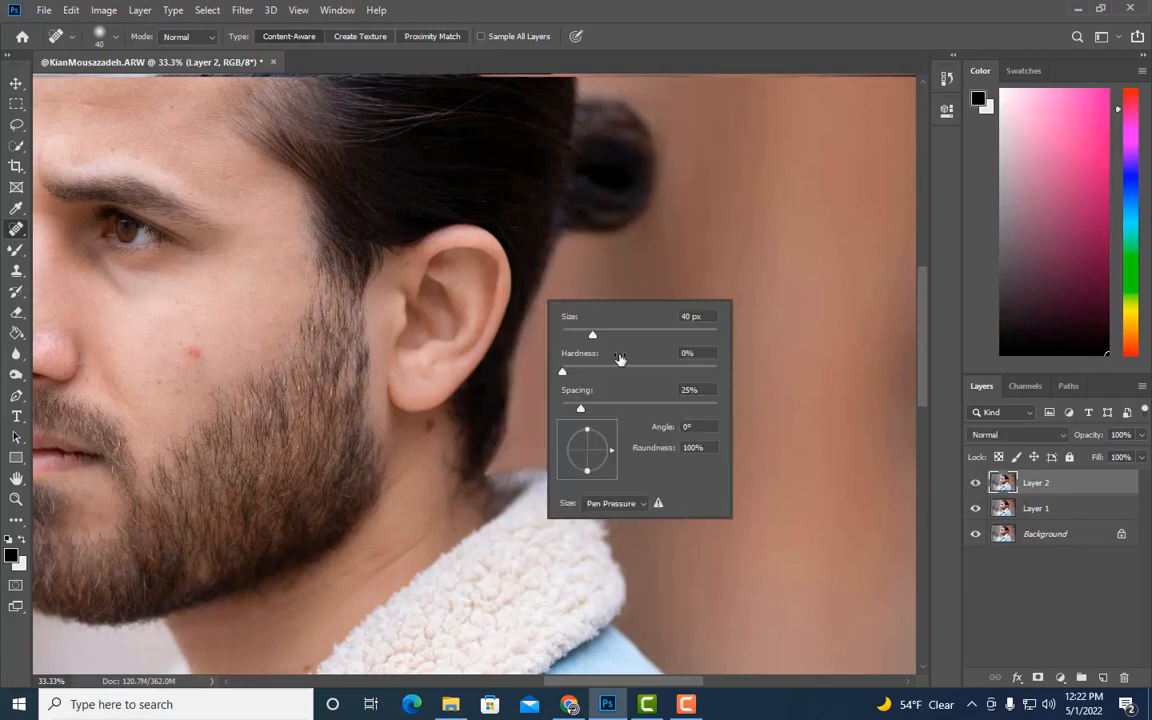
key("Return")
scroll(453, 507, "up", 1)
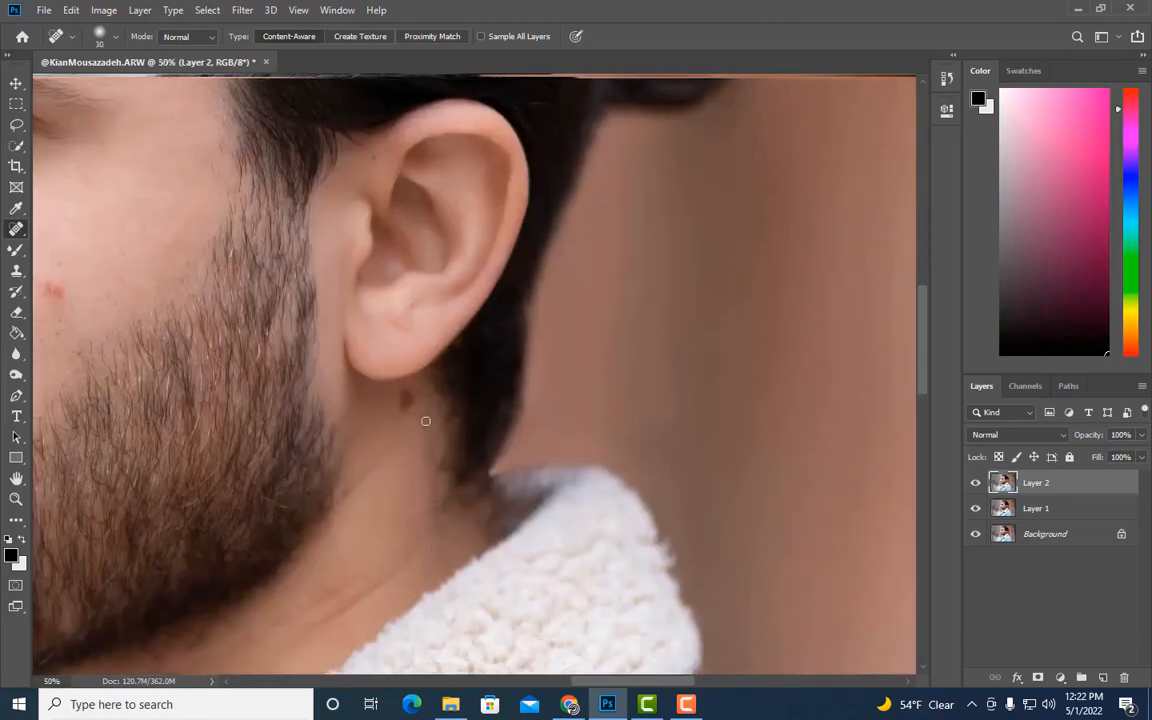
scroll(439, 396, "down", 1)
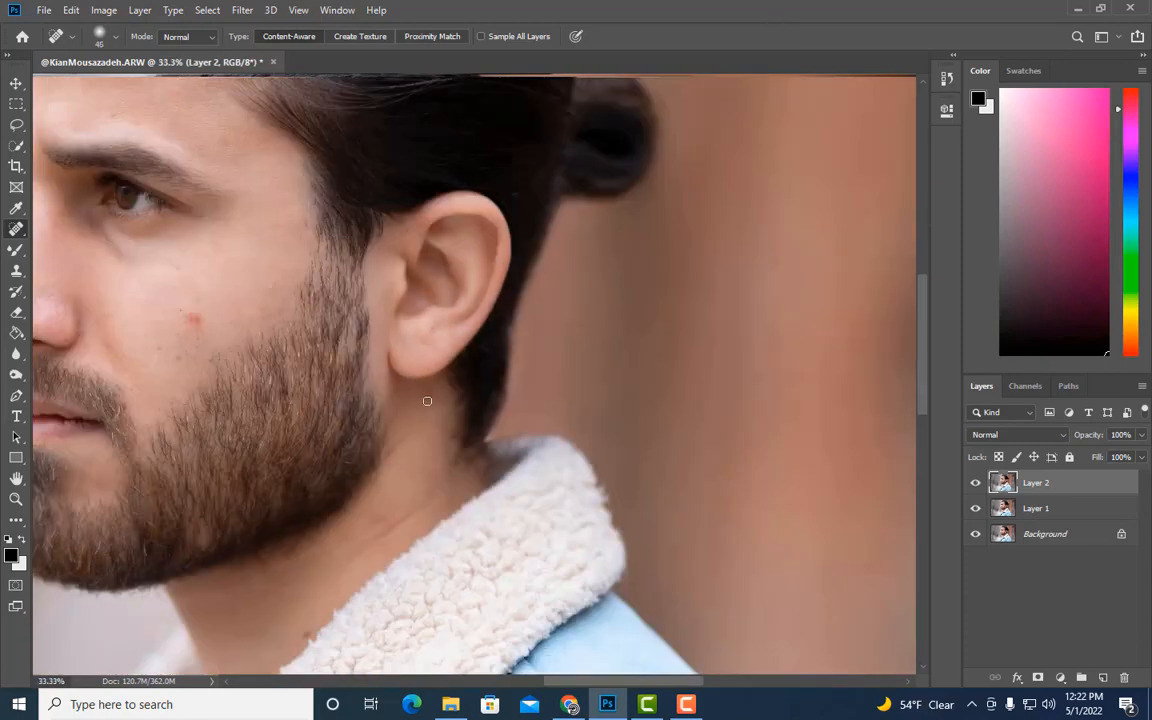
left_click(192, 319)
scroll(455, 314, "up", 1)
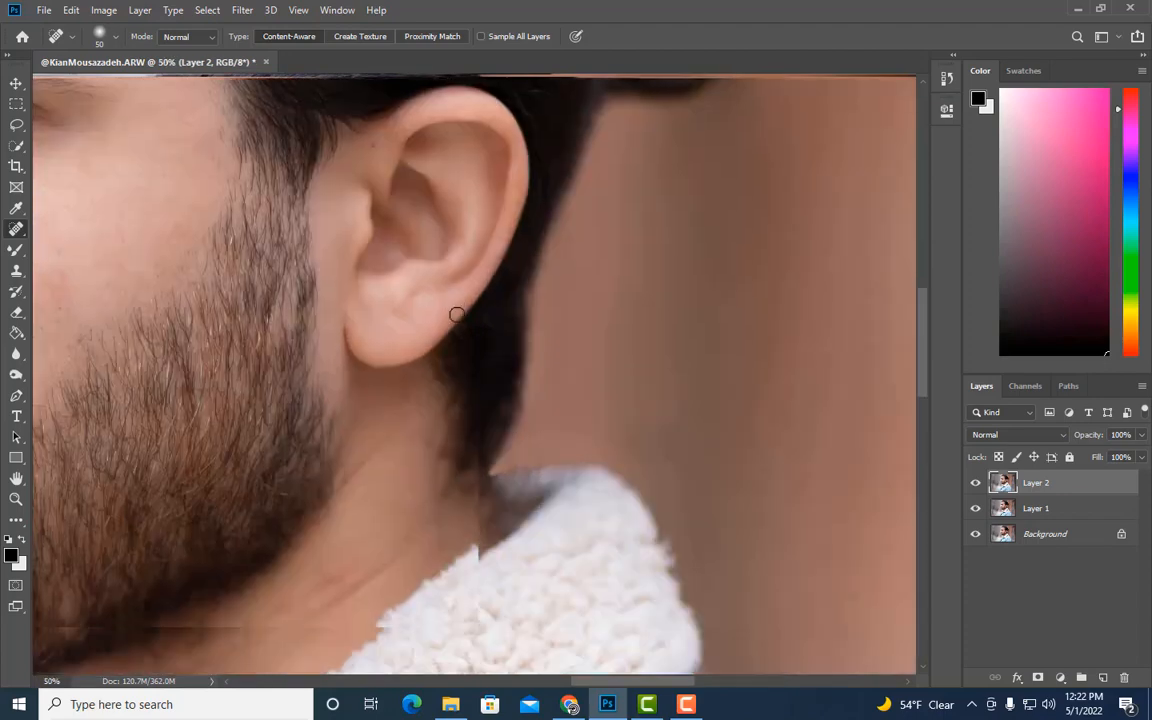
Clone out the wisps beside the nape hairline and blend the neck skin with the Mixer Brush at 80 to 100 px
key("s")
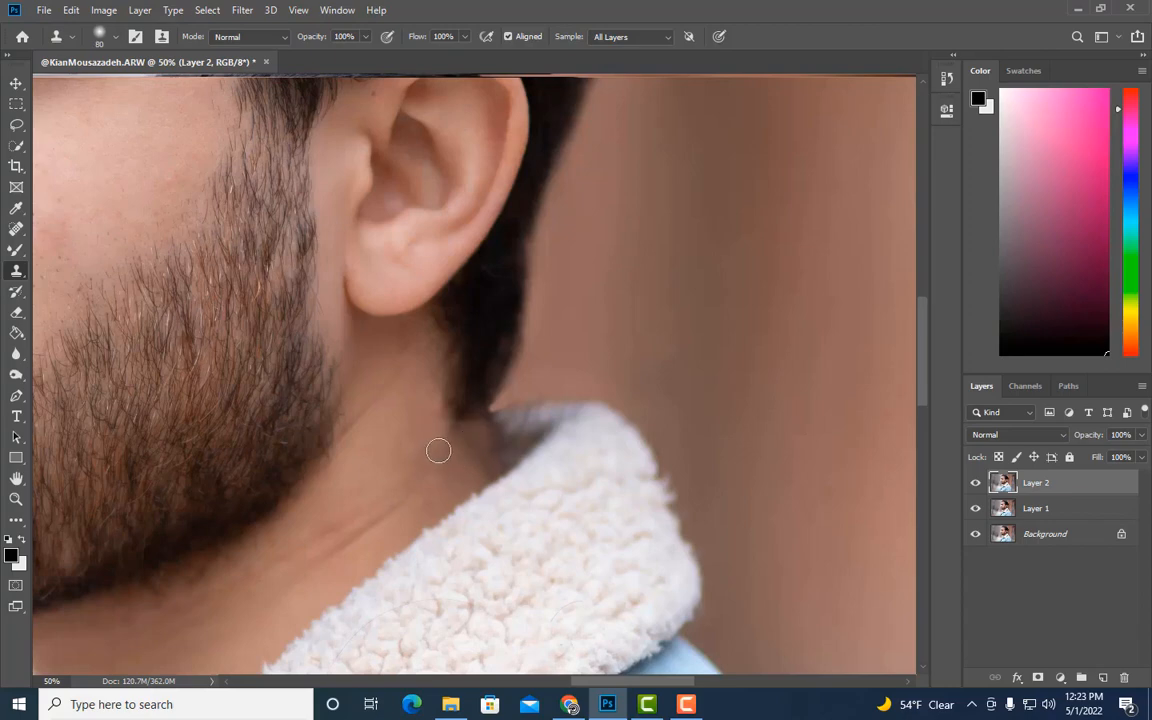
right_click(16, 249)
left_click(85, 268)
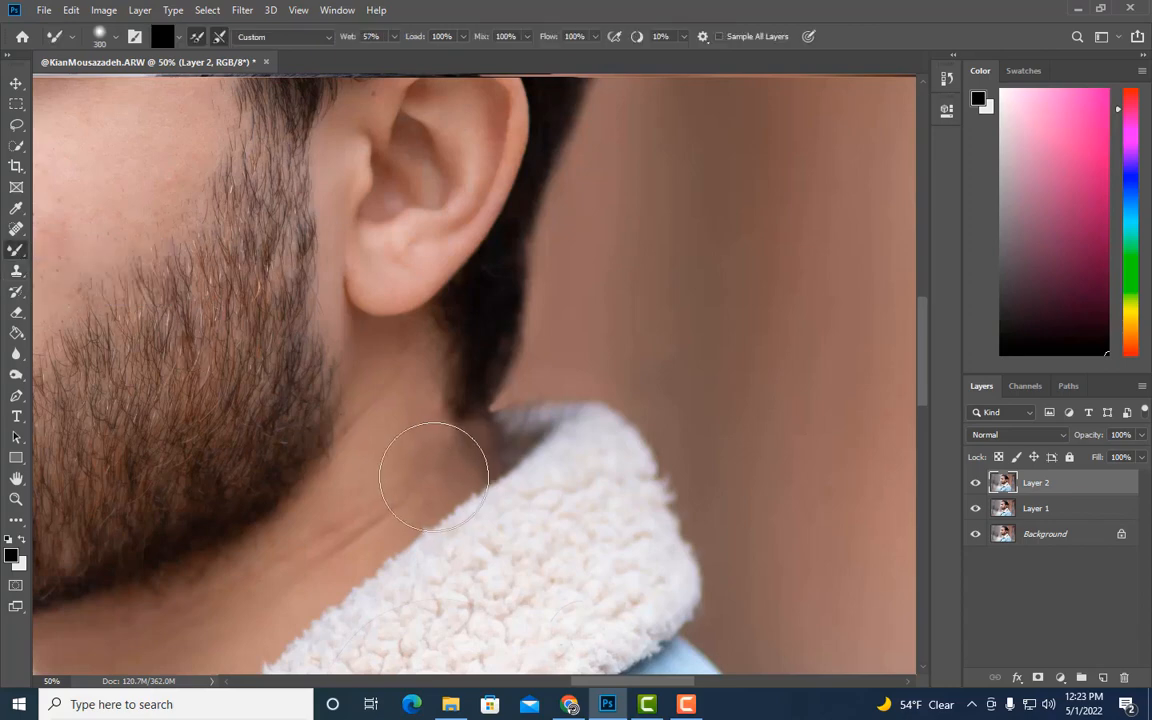
key("bracketleft")
key("bracketleft")
key("bracketleft")
key("bracketleft")
key("bracketleft")
key("bracketleft")
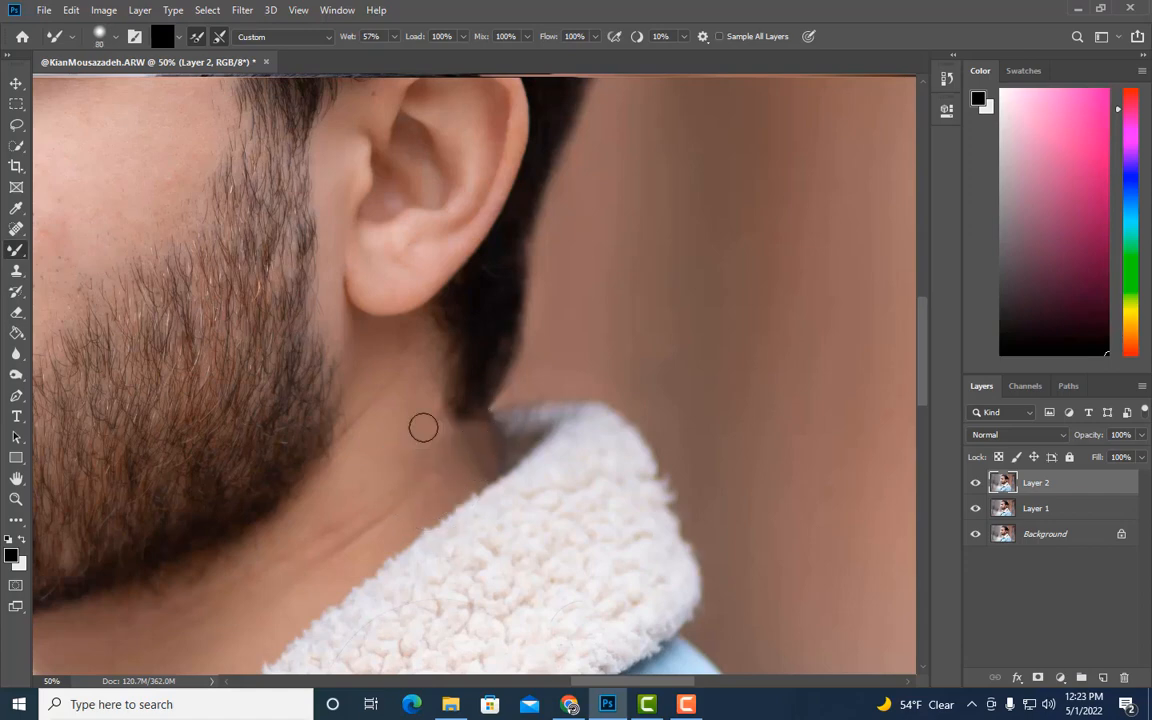
key("bracketright")
scroll(483, 406, "up", 1)
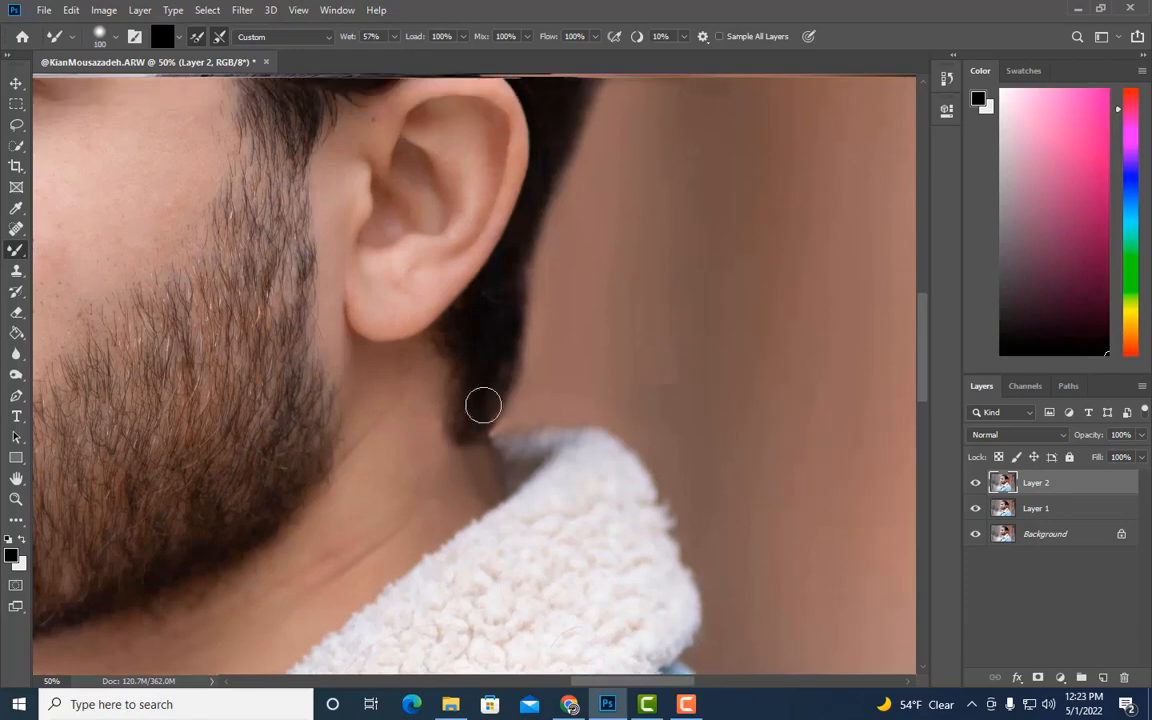
Heal the small spot above the eyebrow with the Spot Healing Brush
key("ctrl+minus")
scroll(476, 391, "up", 2)
left_click_drag(587, 681, 560, 688)
scroll(480, 400, "up", 5)
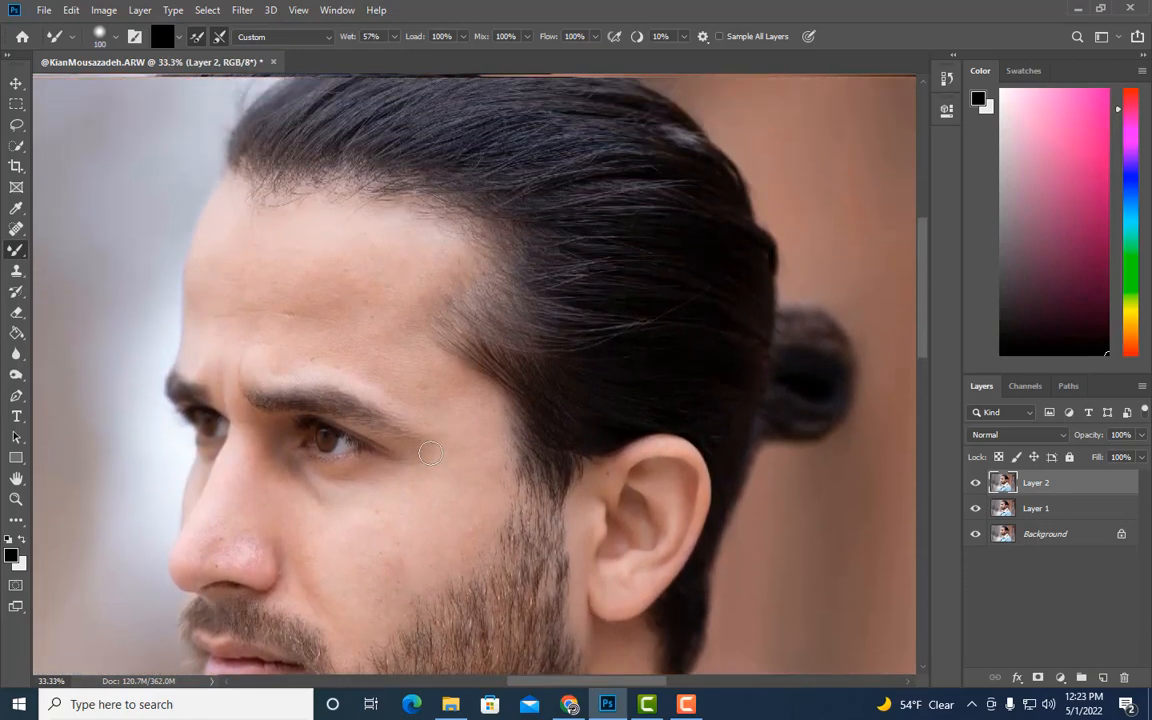
key("ctrl+plus")
right_click(16, 228)
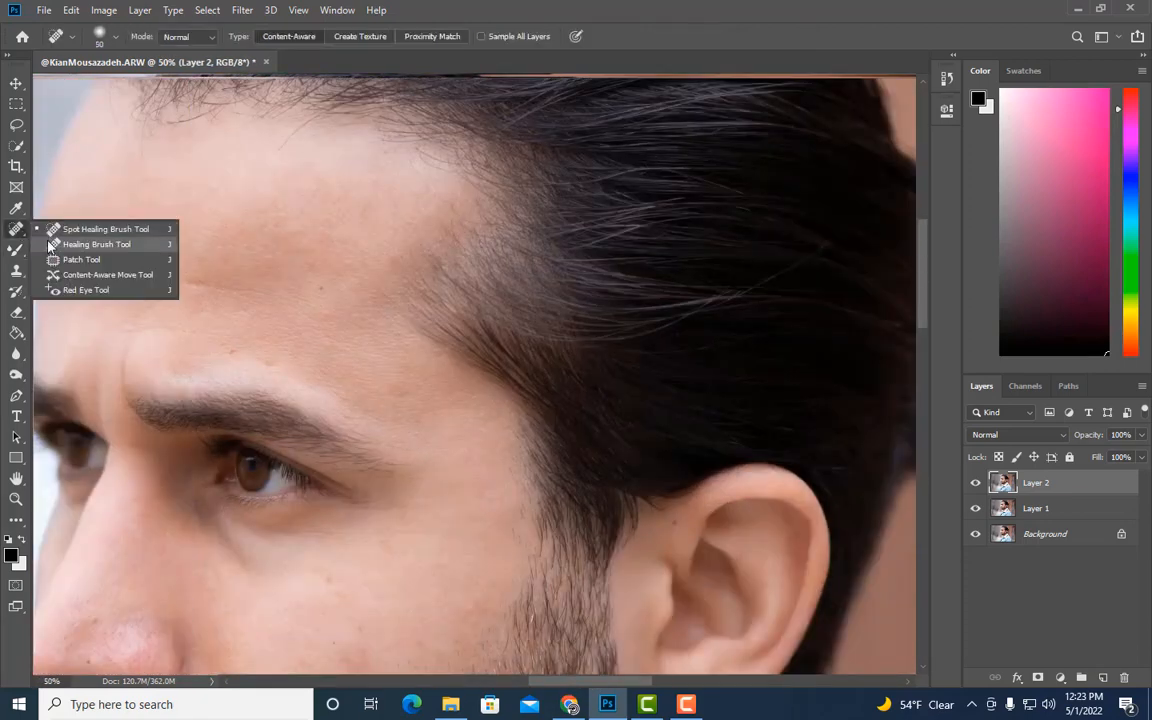
left_click(100, 206)
left_click(234, 350)
scroll(278, 316, "down", 1)
Heal the dark spot in the middle of the forehead with the Spot Healing Brush
right_click(16, 229)
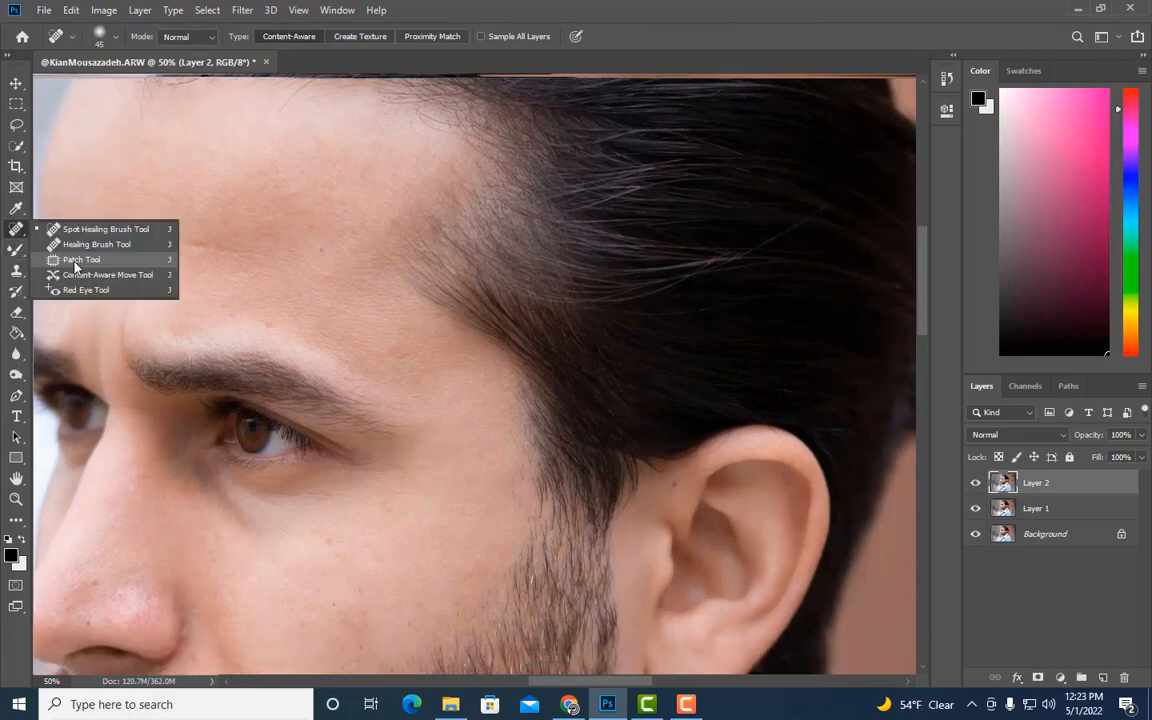
left_click(90, 230)
left_click_drag(334, 278, 328, 257)
key("bracketleft")
Heal the stray bright hairs along the jaw and lower beard with the Spot Healing Brush at 10 to 20 px
key("ctrl+minus")
scroll(379, 298, "down", 4)
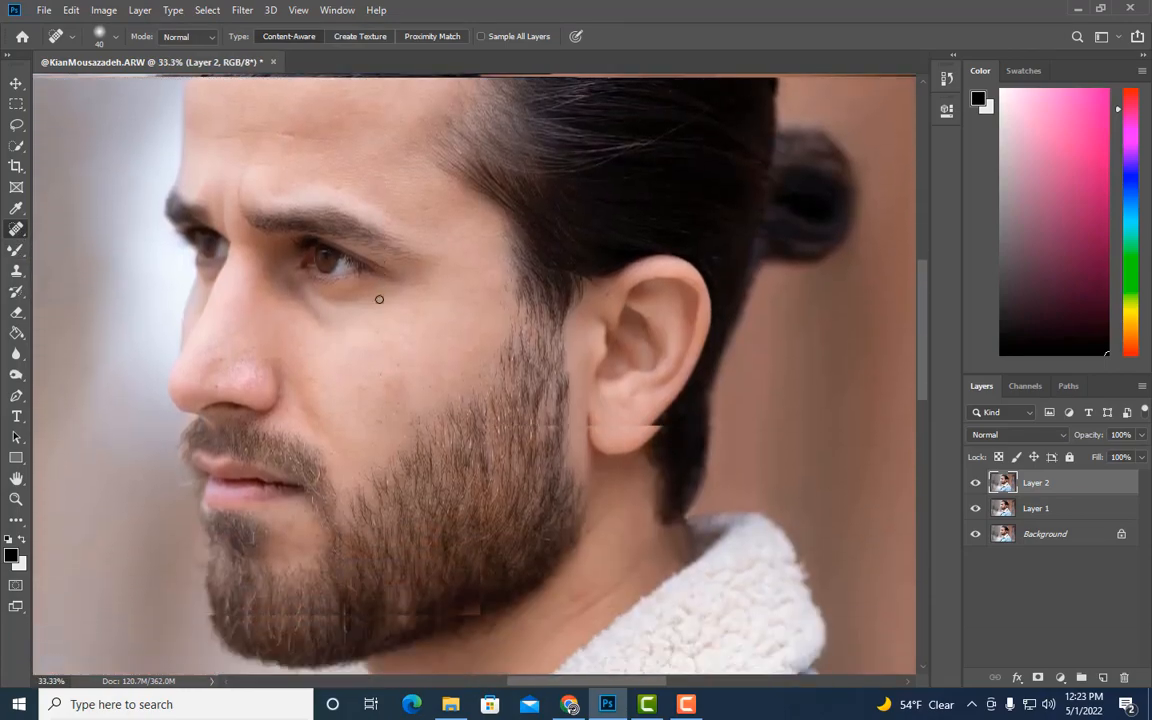
key("ctrl+plus")
key("ctrl+plus")
scroll(605, 385, "down", 1)
key("bracketleft")
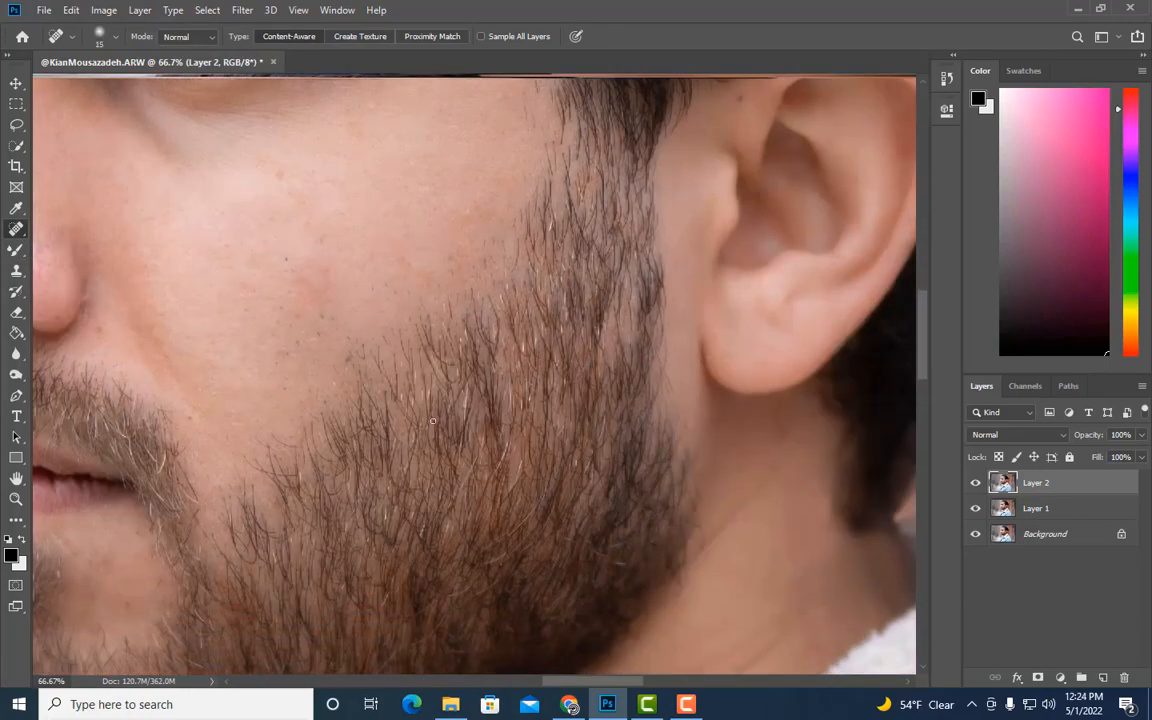
scroll(580, 425, "down", 3)
key("bracketleft")
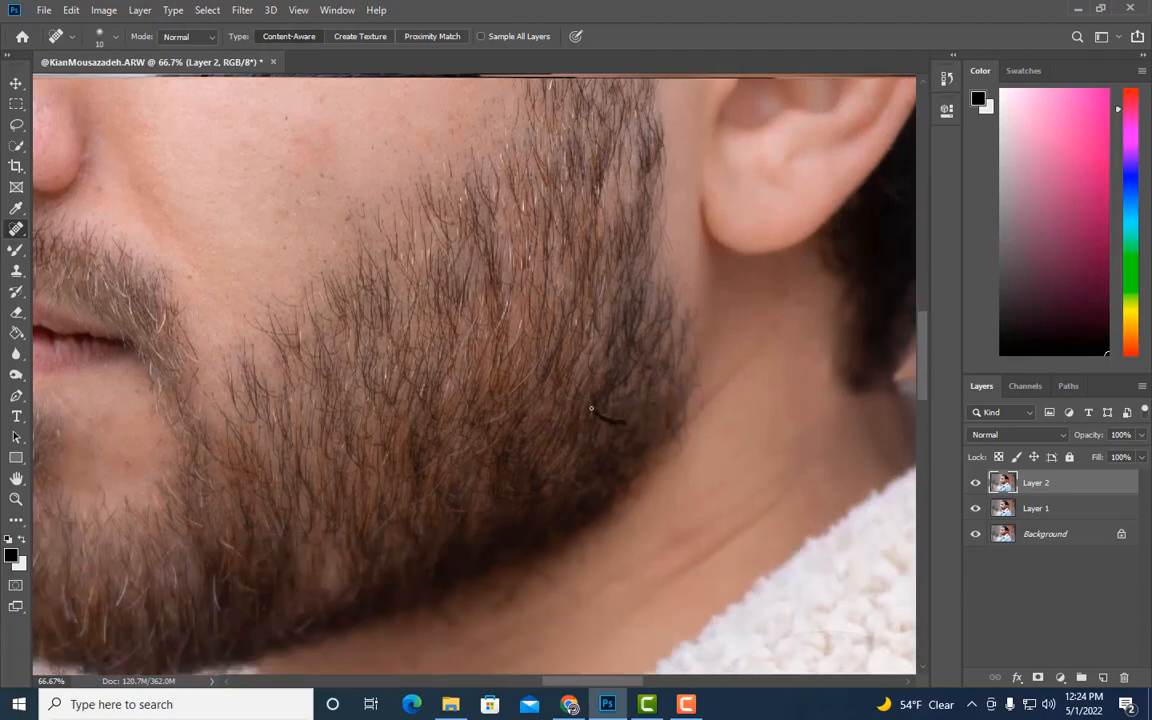
scroll(237, 529, "down", 1)
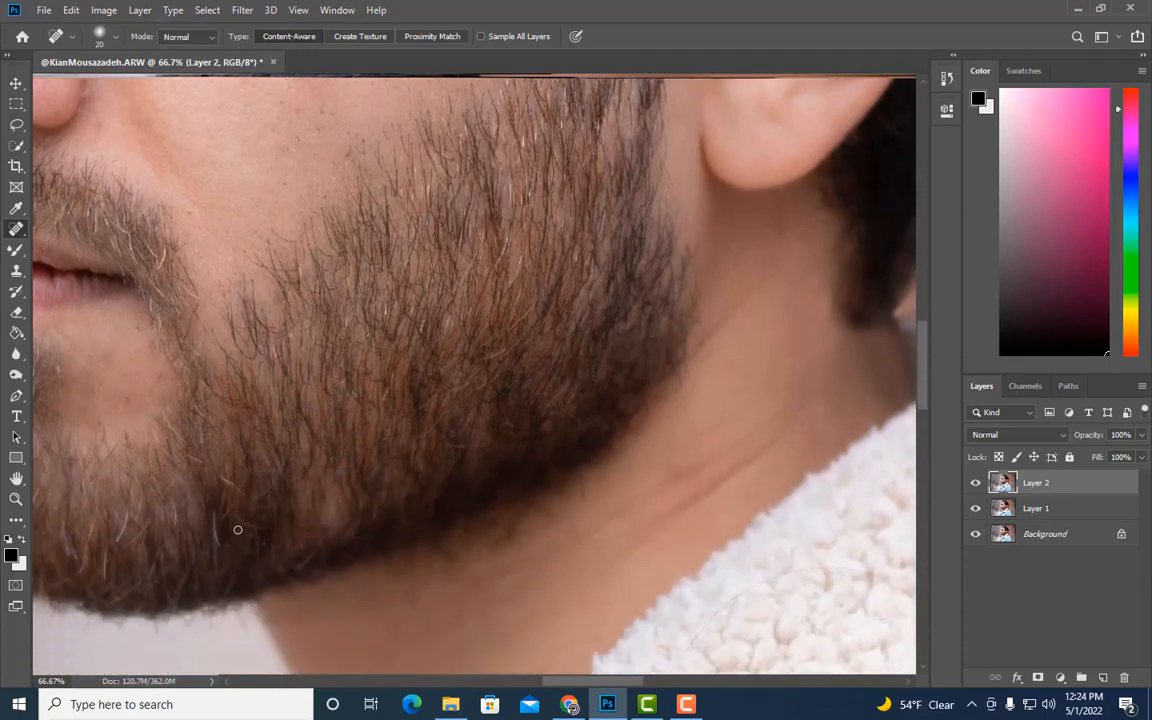
left_click_drag(273, 534, 229, 528)
mouse_move(280, 513)
left_mouse_down()
mouse_move(226, 521)
mouse_move(251, 506)
mouse_move(228, 484)
left_mouse_up()
Add a new layer and clone background over the stray hairs in front of the lips with an 80 px Clone Stamp
key("ctrl+minus")
left_click_drag(563, 684, 535, 686)
key("ctrl+plus")
scroll(303, 414, "up", 1)
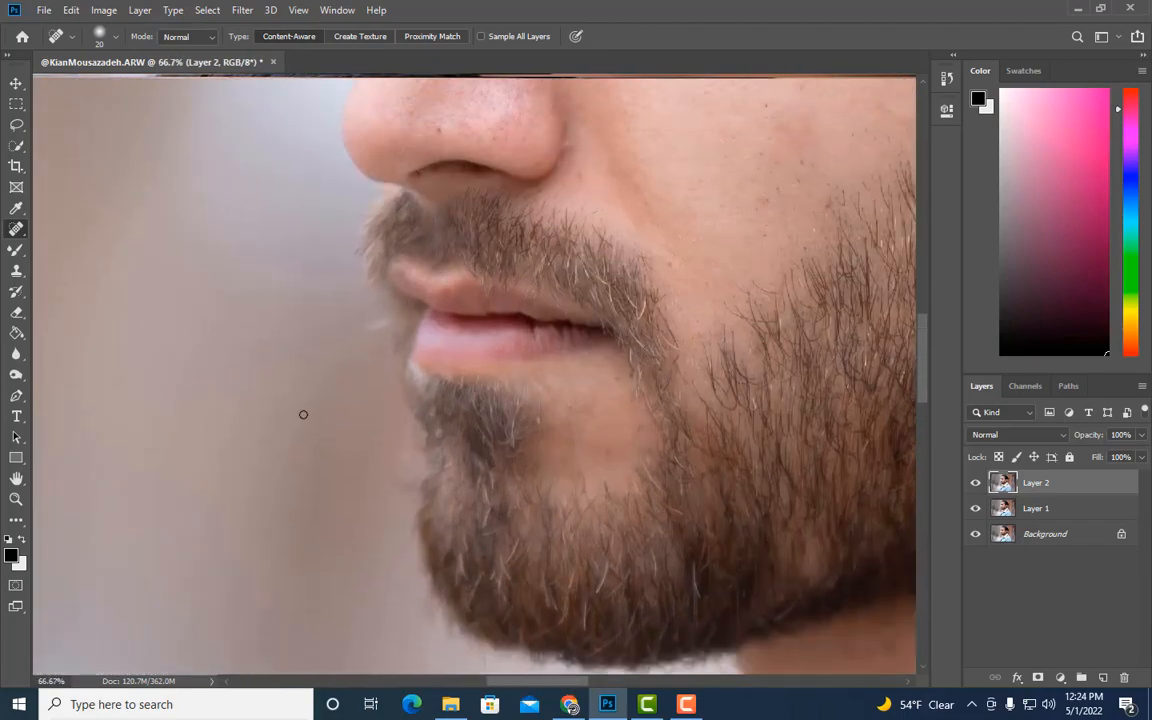
left_click(1100, 679)
key("s")
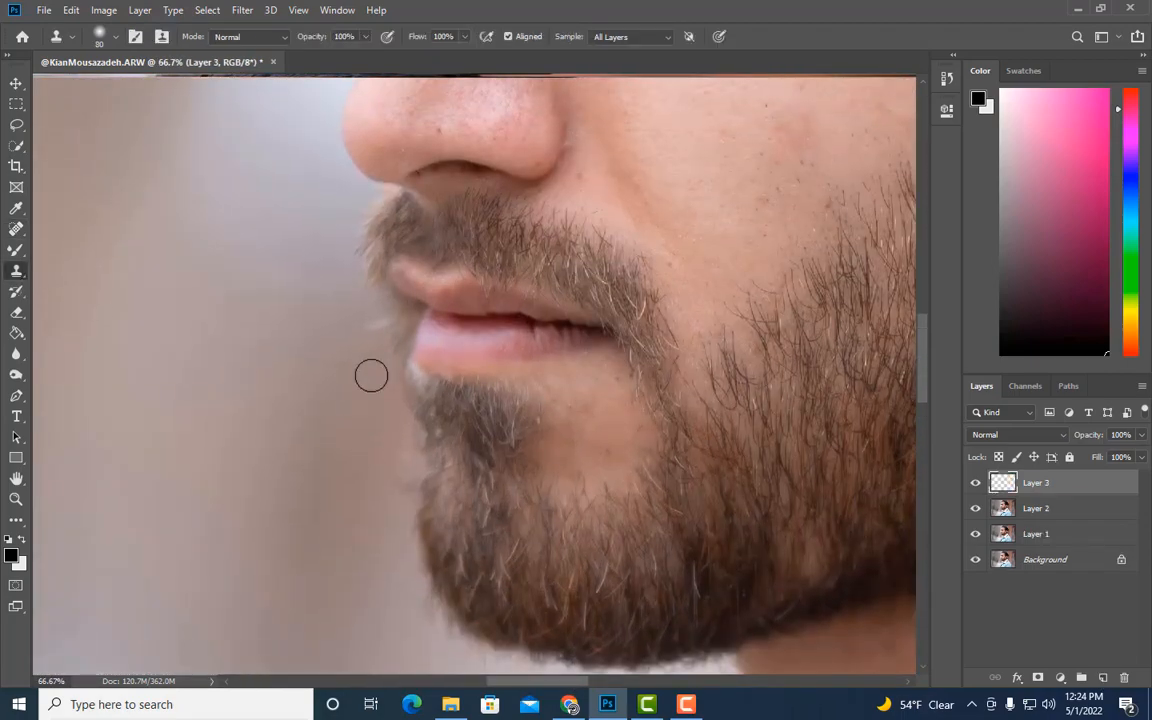
left_click_drag(385, 356, 378, 329)
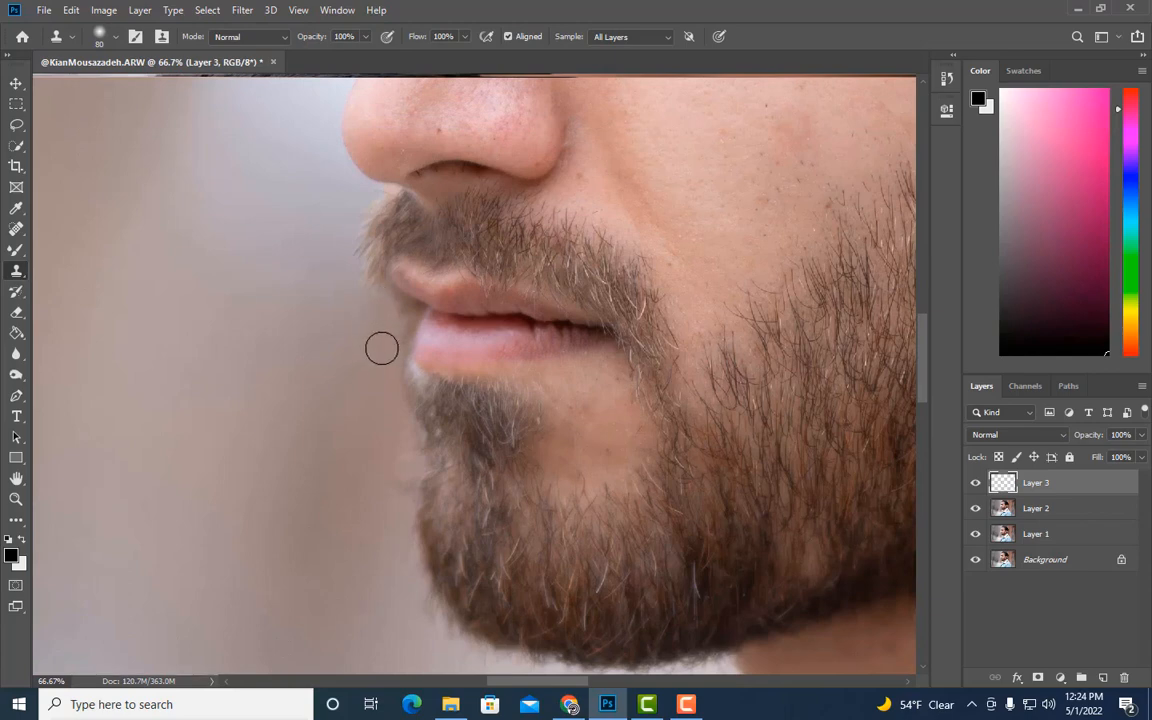
Clone out the stray hairs along the front edge of the moustache with the Clone Stamp at about 70 px
key("bracketleft")
key("bracketleft")
key("bracketleft")
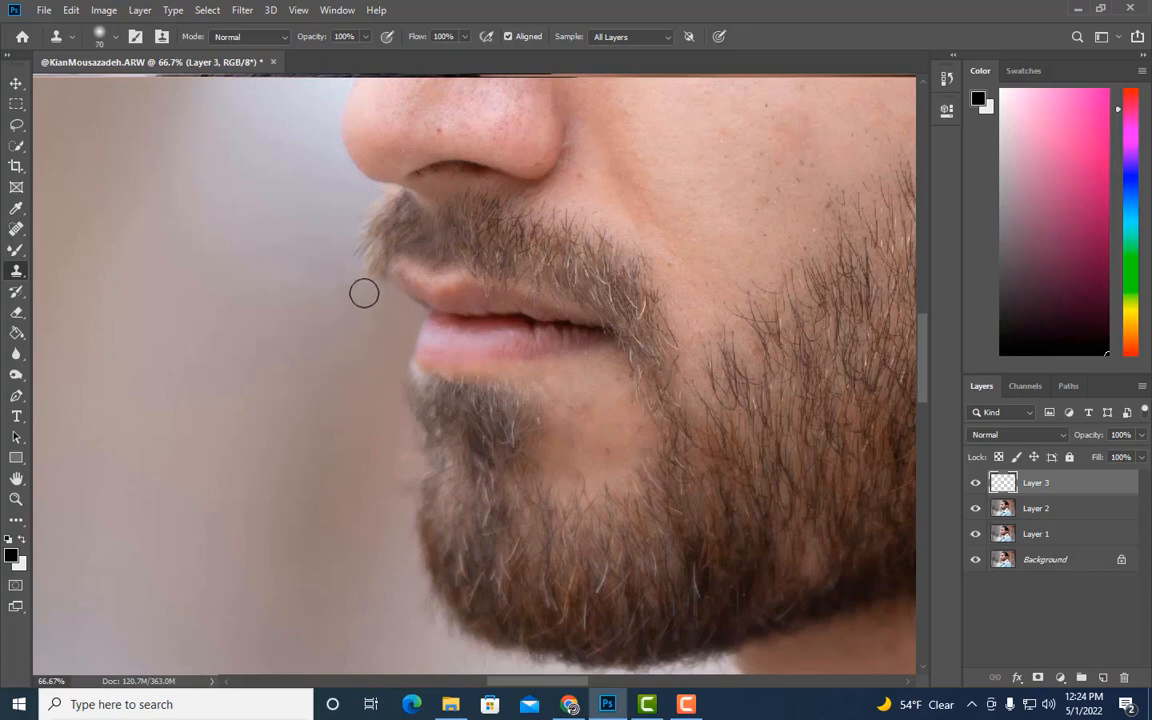
left_click_drag(353, 242, 364, 207)
scroll(674, 372, "down", 1)
key("]")
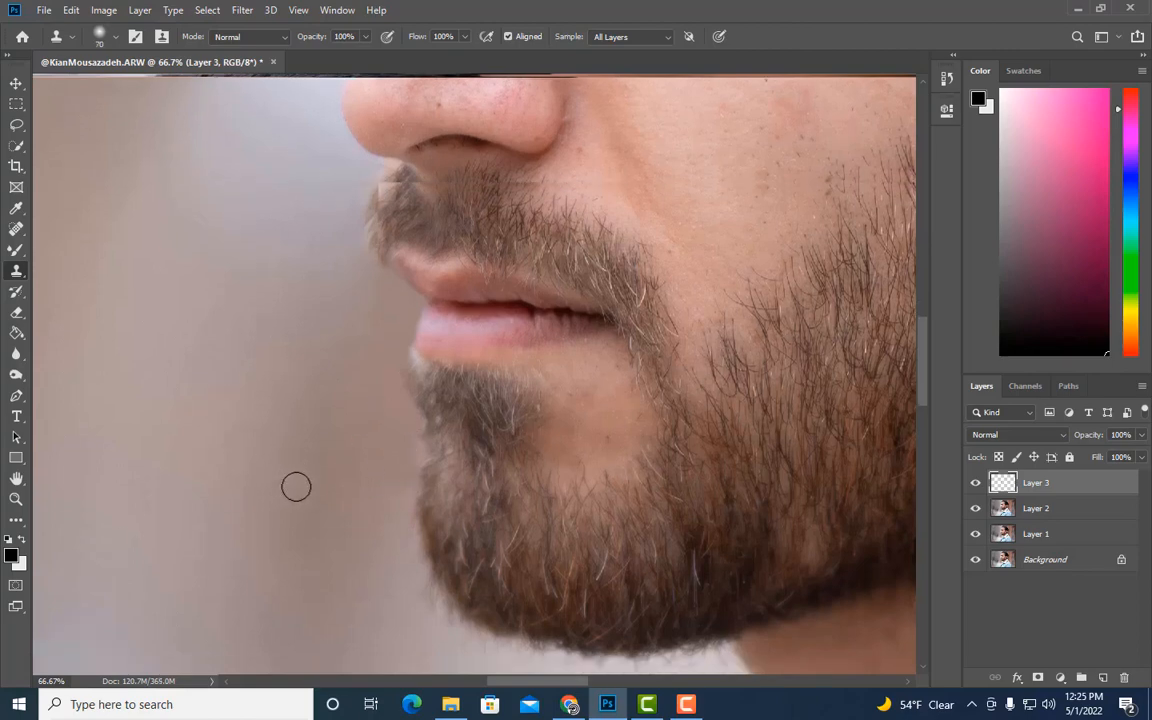
Merge Layer 3 with Layer 2
scroll(624, 444, "down", 4)
key("ctrl+minus")
key("ctrl+minus")
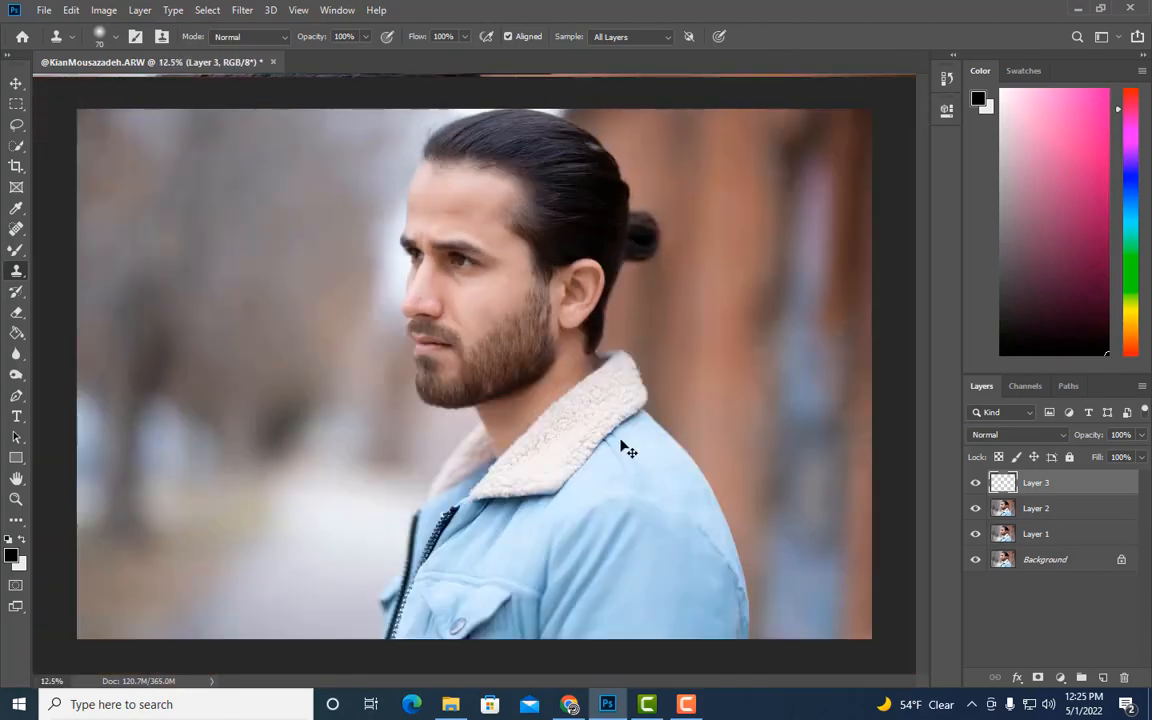
left_click(29, 499)
left_click(432, 296)
left_click(432, 296)
left_click(432, 296)
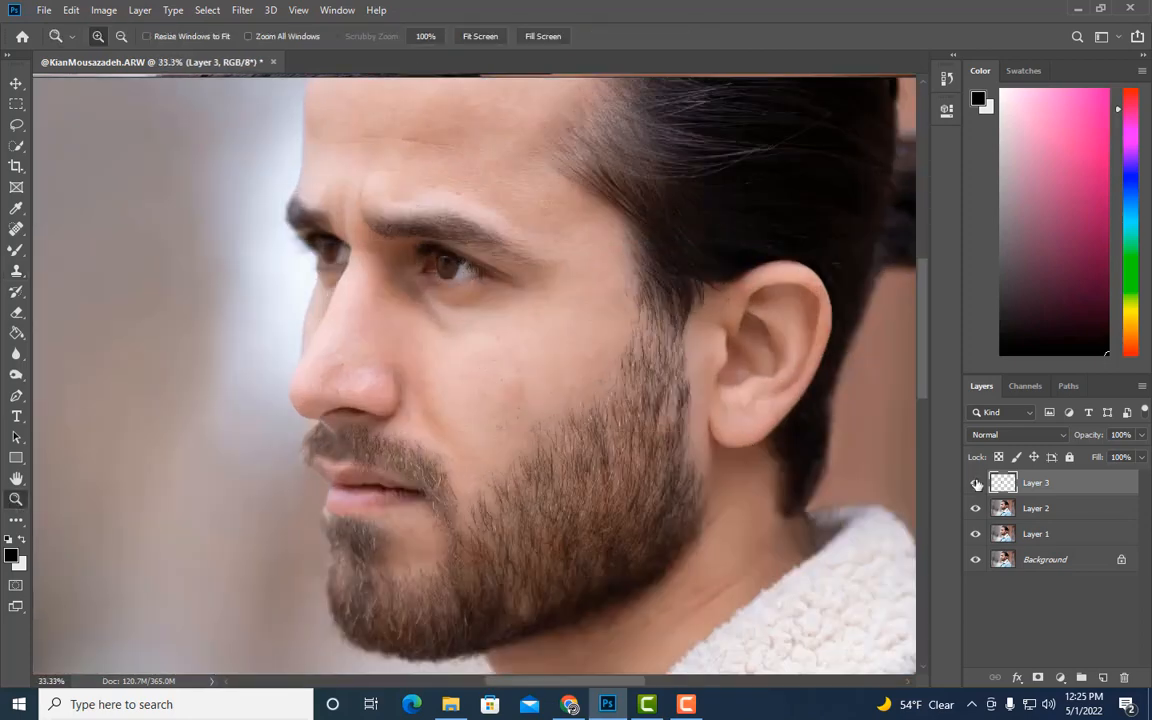
left_click(1028, 507, "shift")
right_click(1028, 507)
left_click(888, 484)
Clone out the flyaway hairs above the front hairline using nearby background and a 125 px Clone Stamp
key("ctrl+minus")
key("ctrl+minus")
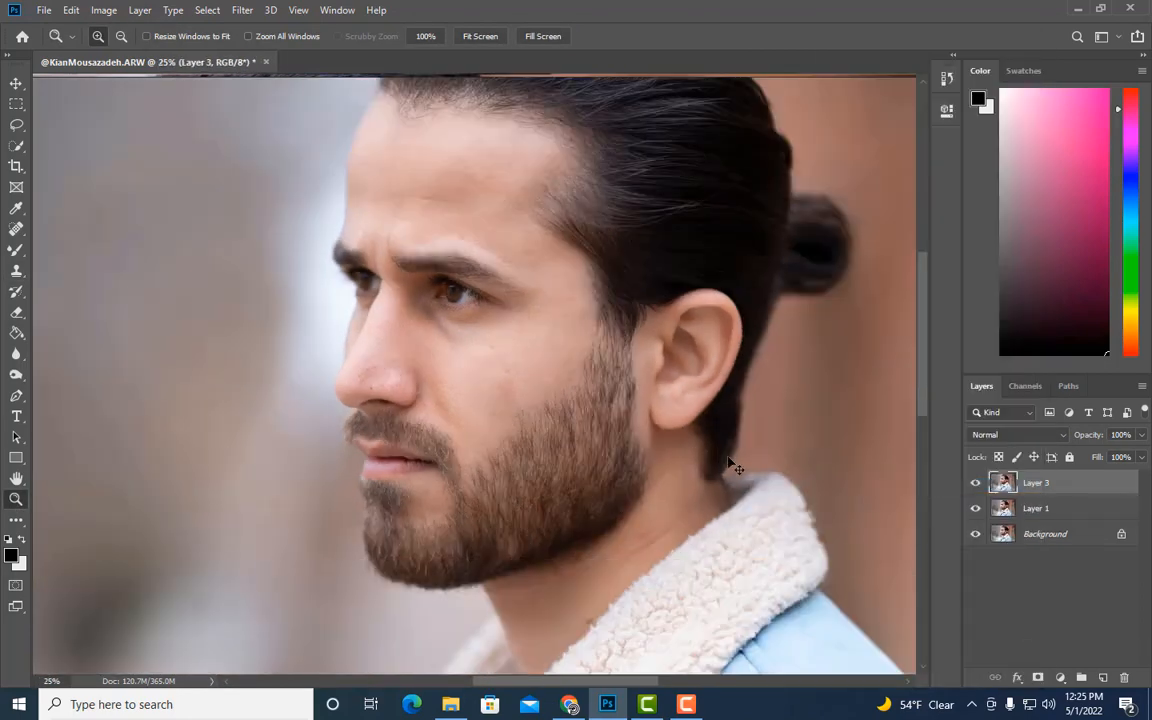
left_click(470, 174)
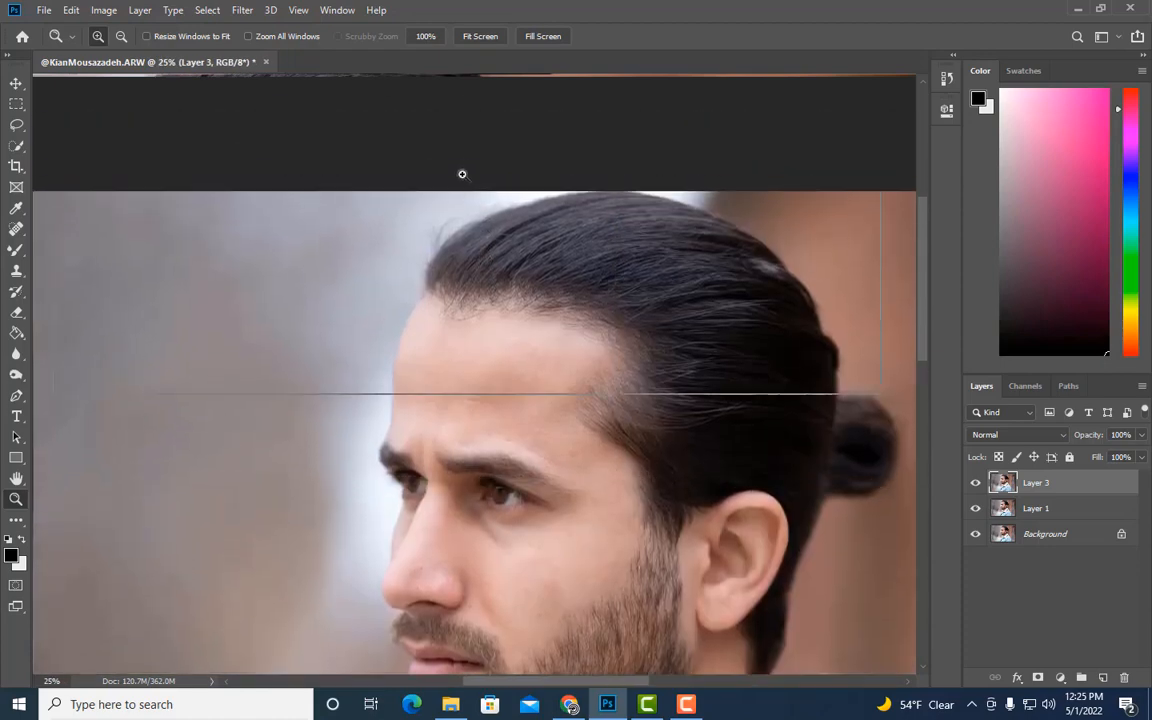
left_click(462, 174)
left_click(462, 174)
left_click(16, 268)
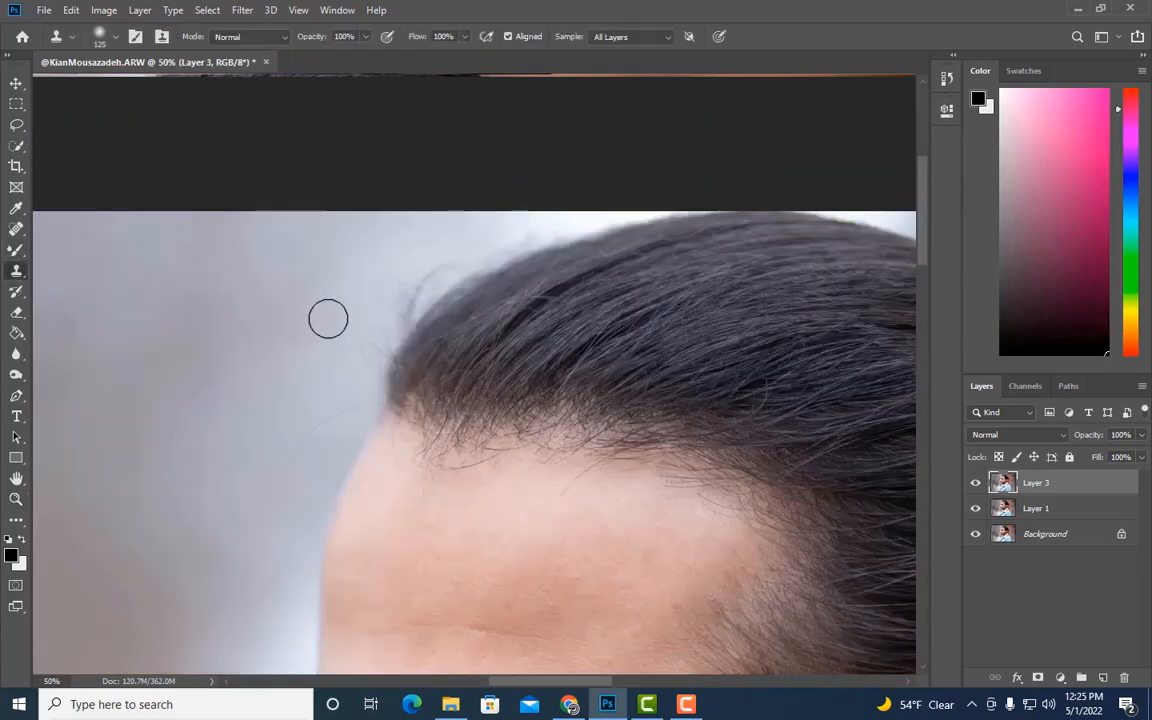
left_click(358, 271, "alt")
mouse_move(388, 265)
left_mouse_down()
mouse_move(393, 293)
mouse_move(406, 283)
mouse_move(394, 312)
left_mouse_up()
left_click(395, 281, "alt")
left_click(418, 268, "alt")
left_click(437, 267)
scroll(300, 370, "down", 1)
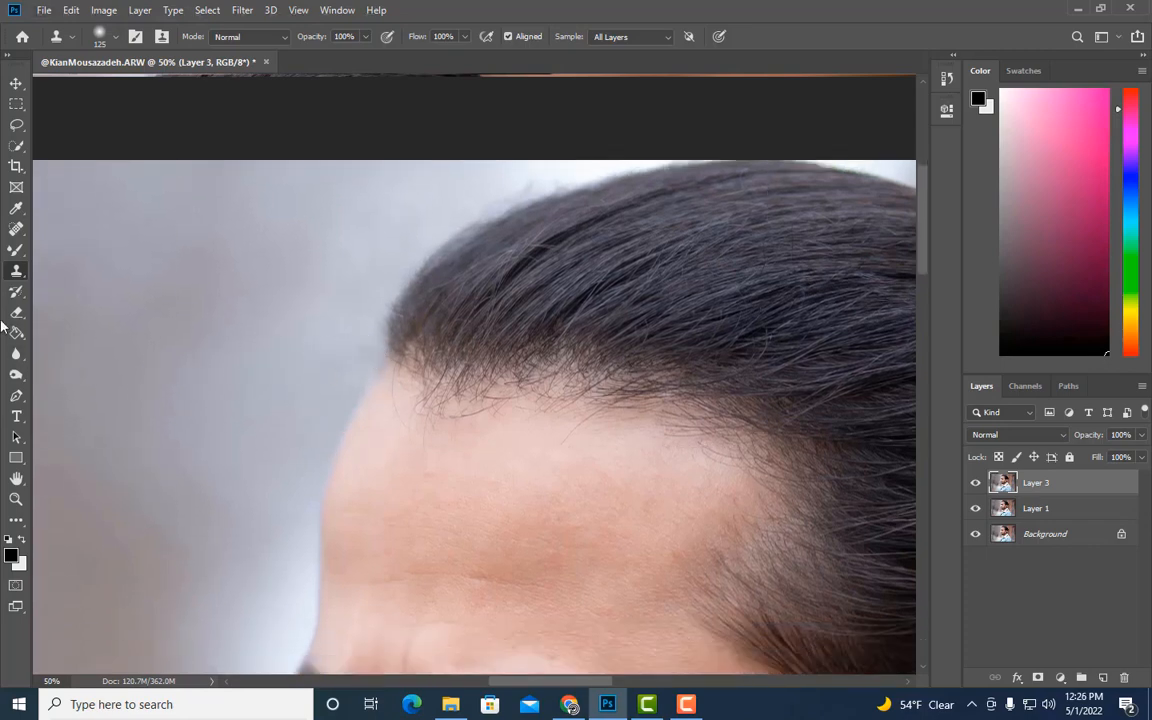
Blend the background around the front of the hair with the Mixer Brush at 125 to 200 px
left_click_drag(16, 249, 85, 272)
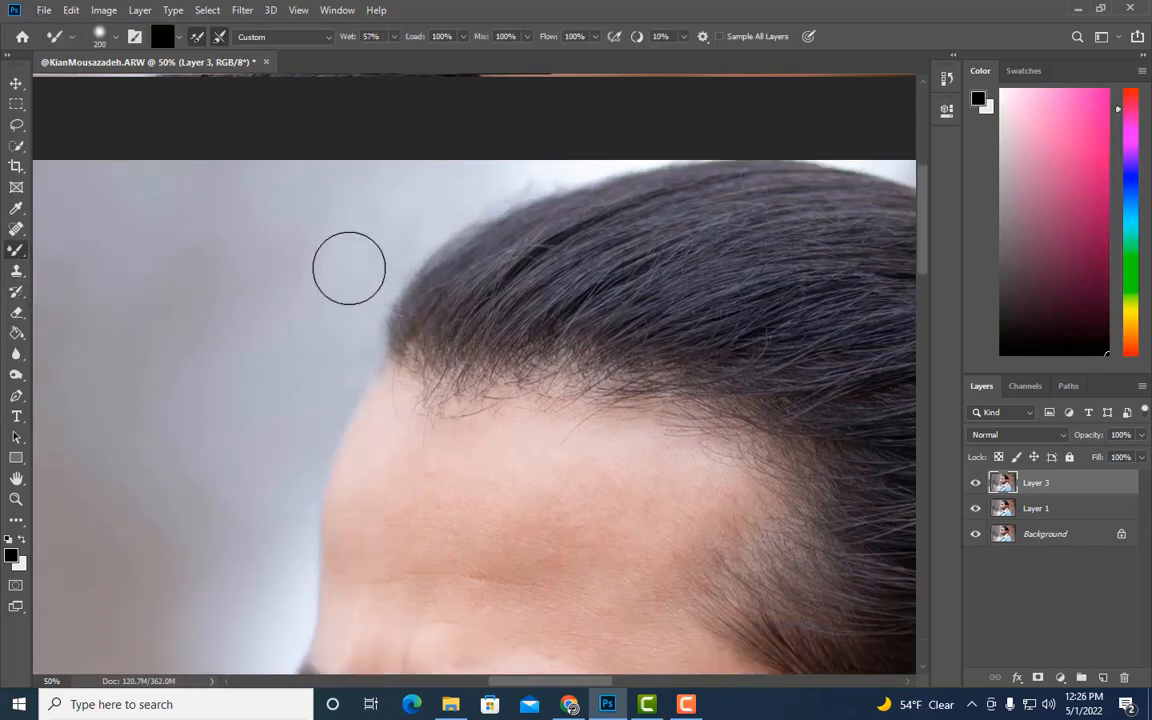
key("bracketleft")
key("bracketleft")
key("bracketright")
key("bracketright")
key("bracketright")
key("bracketright")
key("bracketright")
key("bracketright")
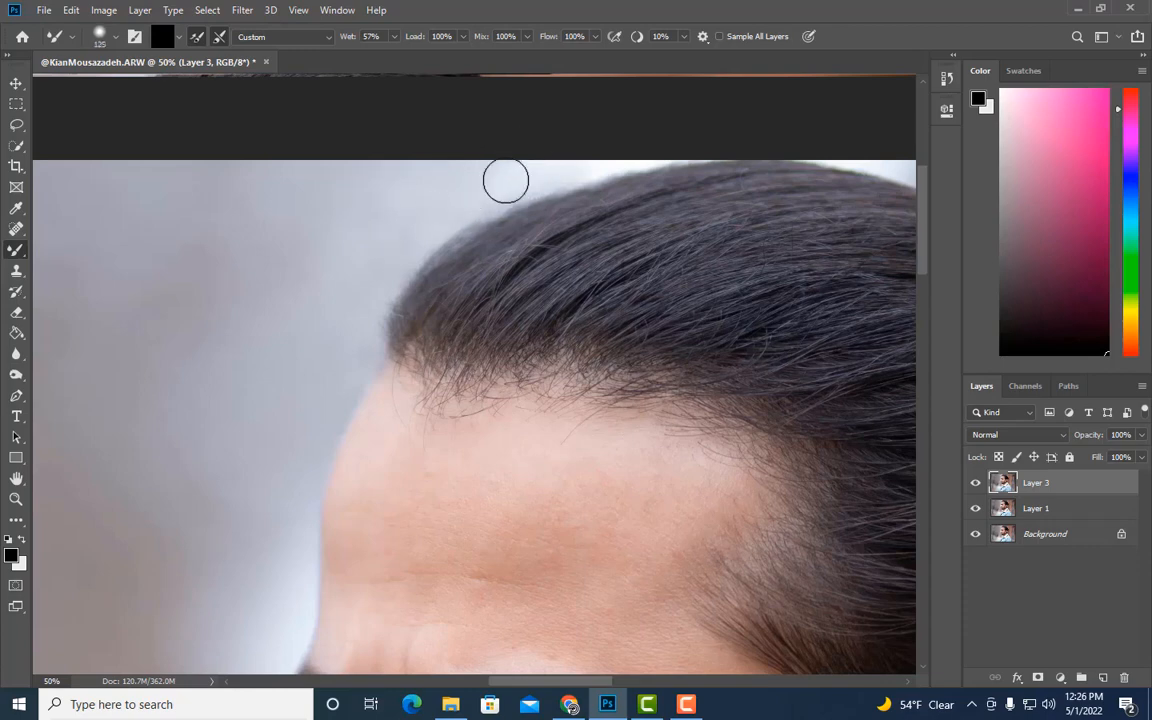
key("bracketleft")
key("bracketleft")
left_click_drag(508, 148, 417, 174)
Blend the flyaway hairs along the upper back of the head into the background with the Mixer Brush at 80 to 125 px
key("ctrl+minus")
key("ctrl+minus")
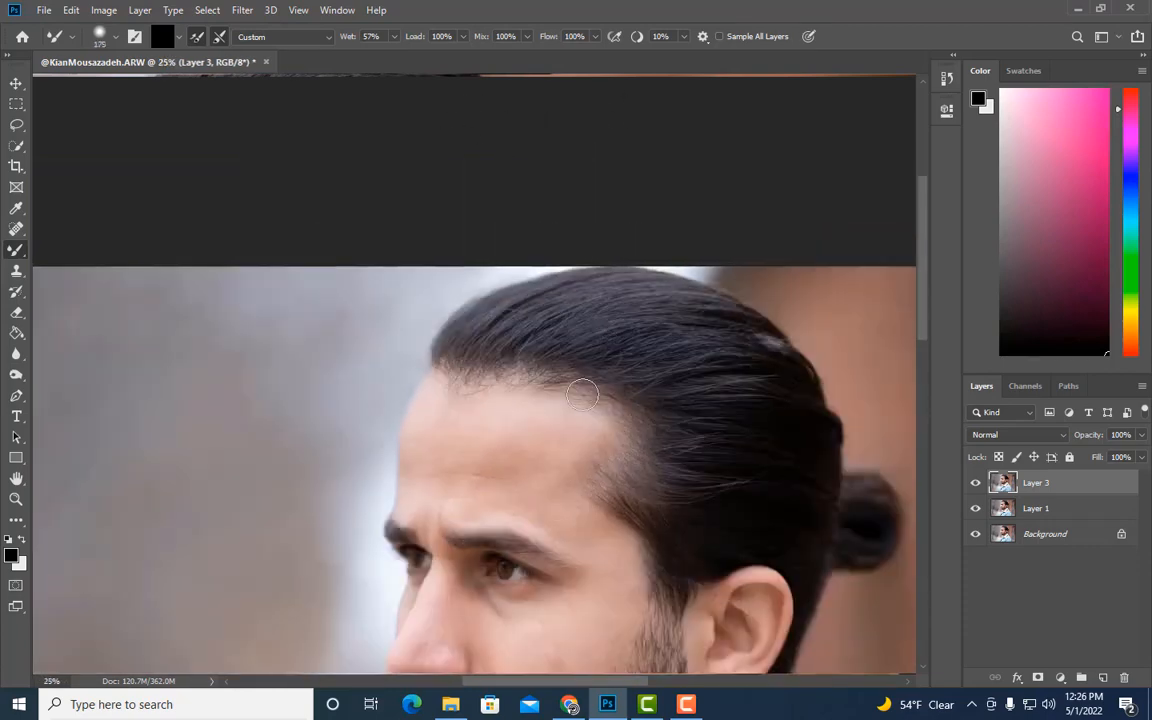
left_click_drag(507, 682, 574, 682)
key("ctrl+plus")
key("ctrl+plus")
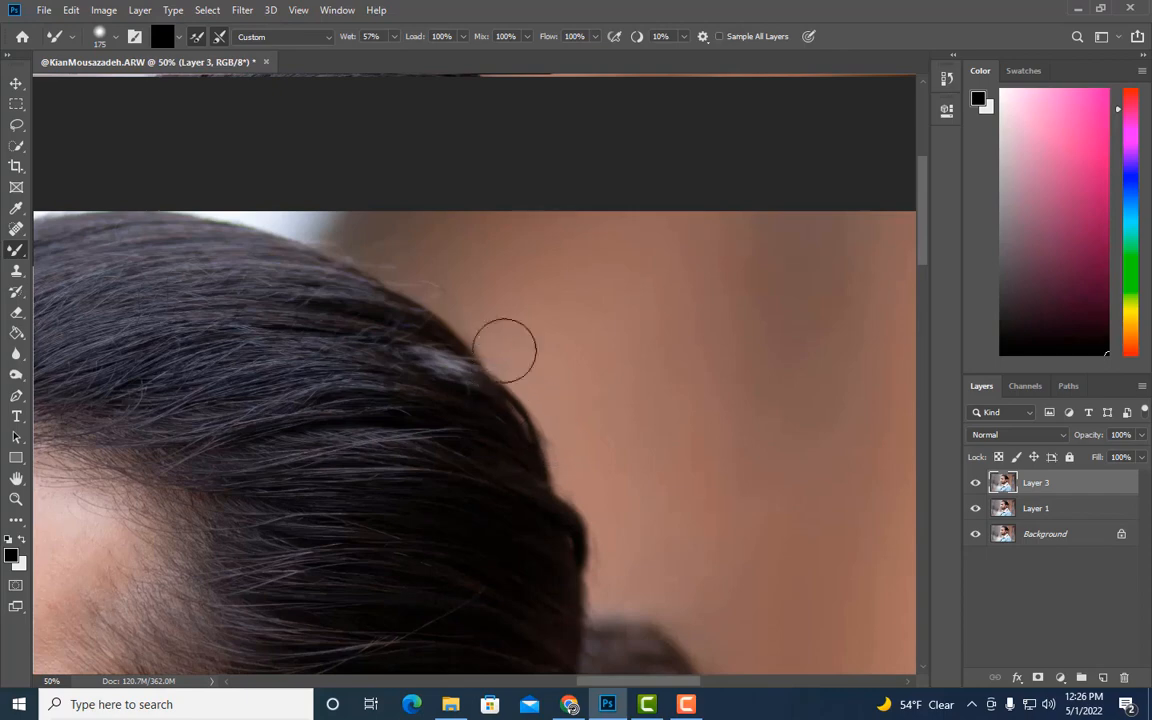
key("bracketleft")
key("bracketleft")
key("bracketleft")
key("bracketright")
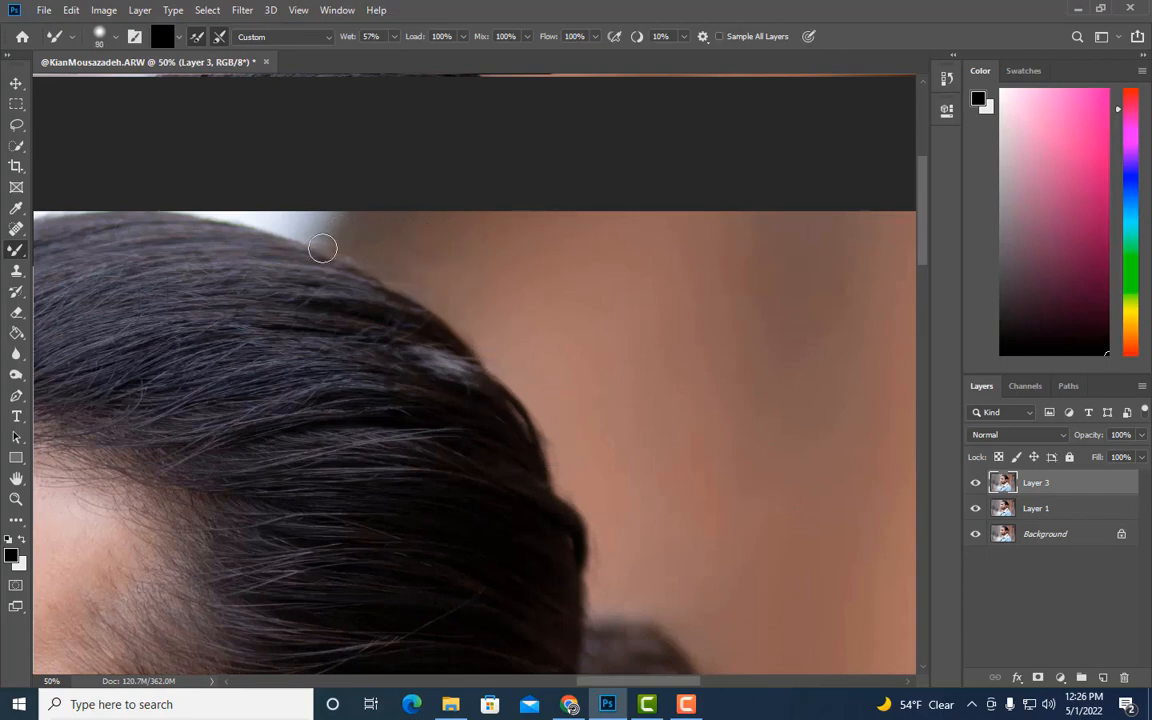
key("bracketright")
key("bracketright")
key("bracketright")
key("bracketright")
key("bracketleft")
key("bracketleft")
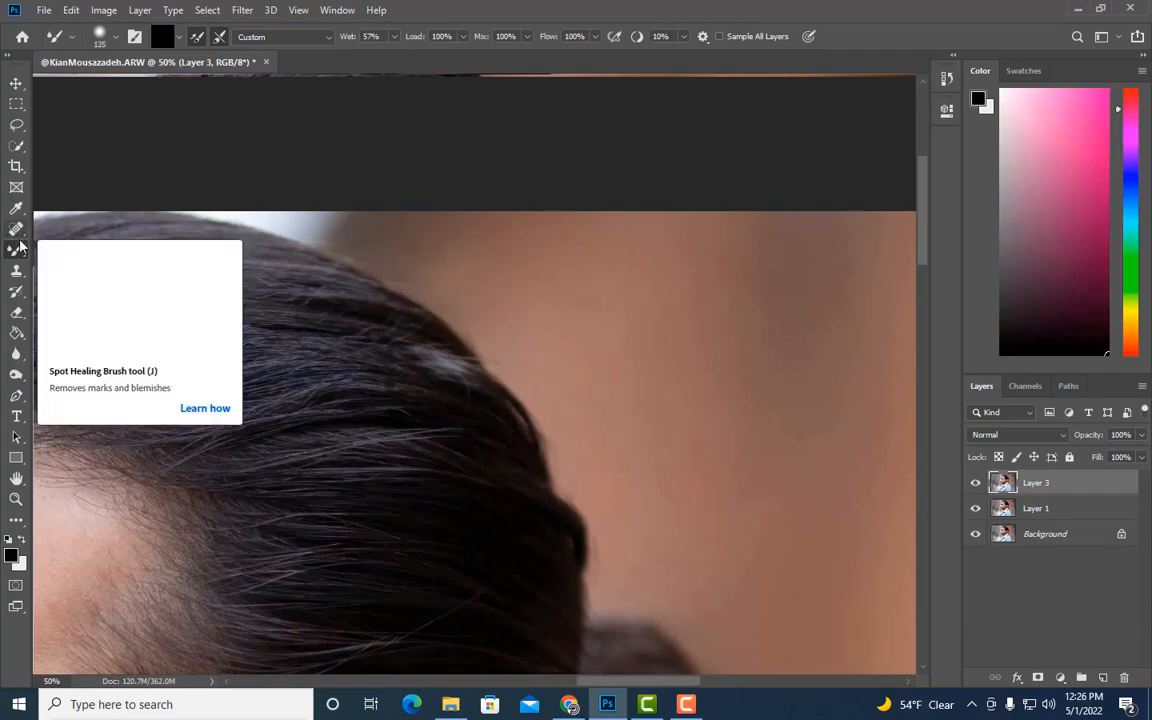
Clone out the remaining stray hairs at the back of the head above the bun with a 125 px Clone Stamp
left_click(22, 272)
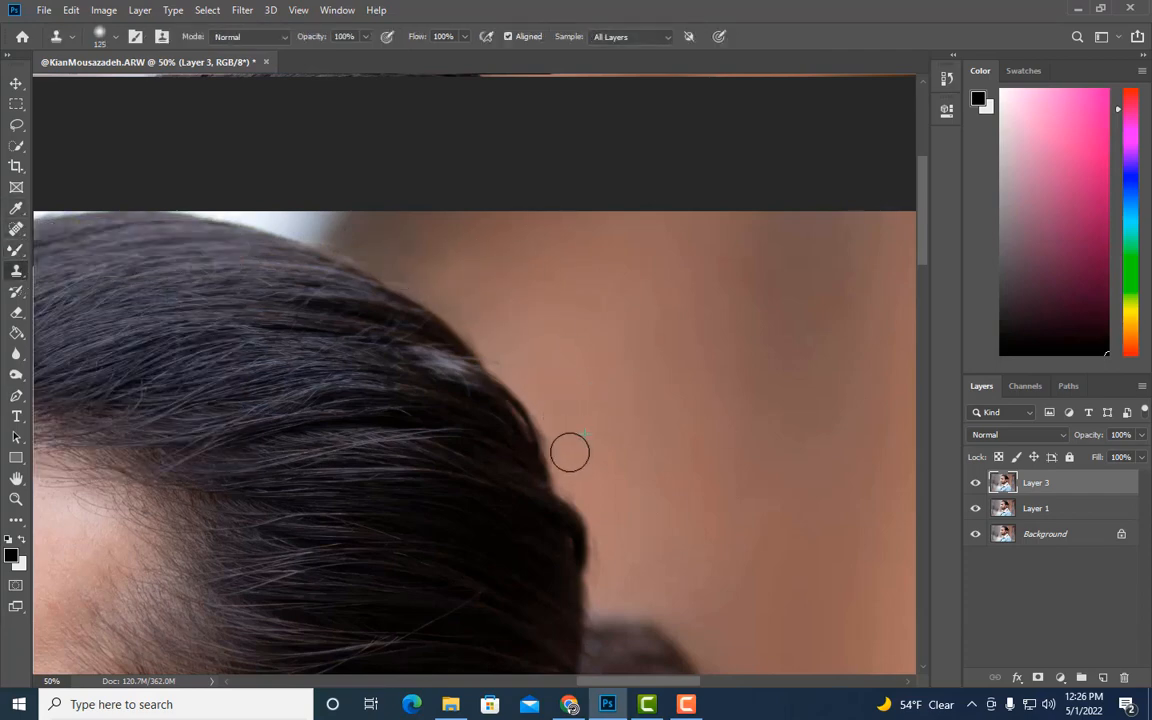
scroll(566, 442, "down", 2)
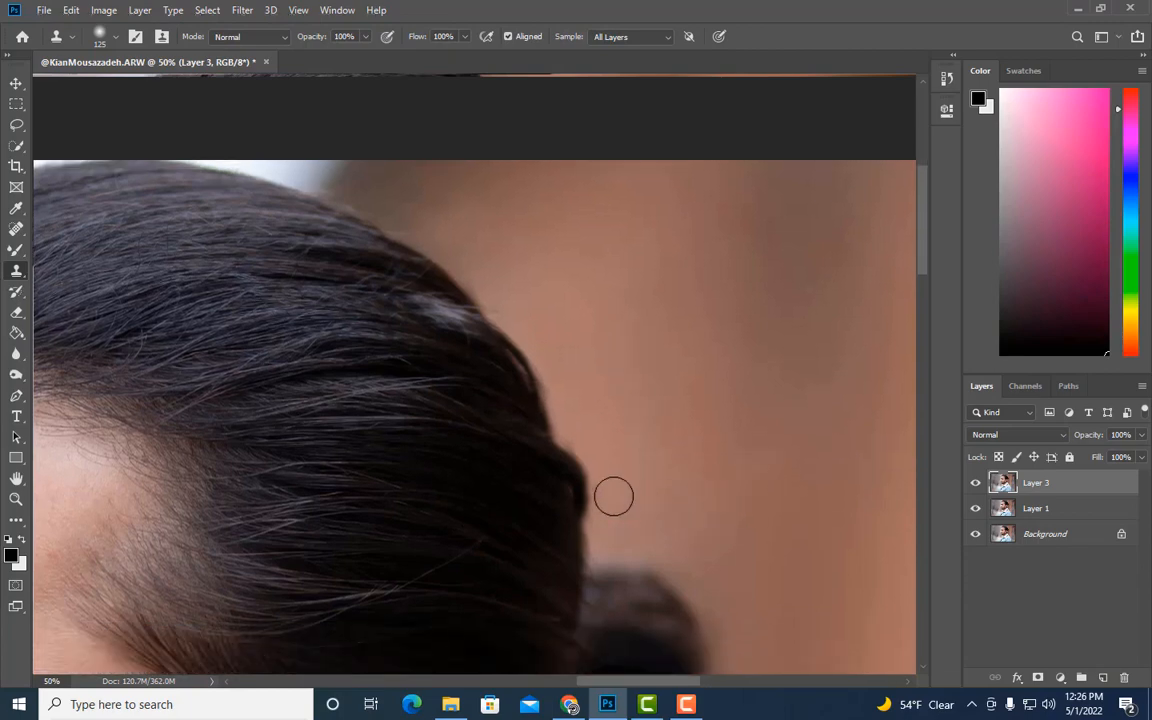
scroll(614, 496, "down", 2)
Inspect the whole portrait, then the beard and neck up close, for remaining flaws
key("ctrl+minus")
key("ctrl+minus")
key("ctrl+minus")
key("ctrl+minus")
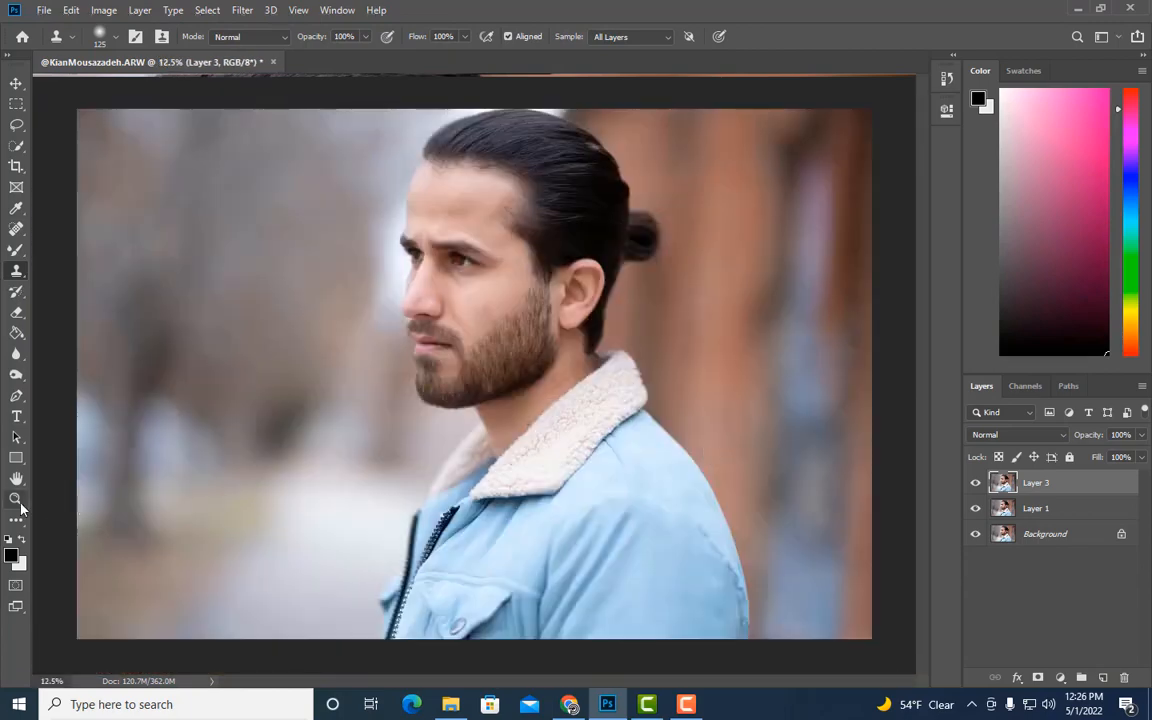
left_click(17, 499)
left_click(584, 237)
left_click(458, 548)
left_click(296, 489)
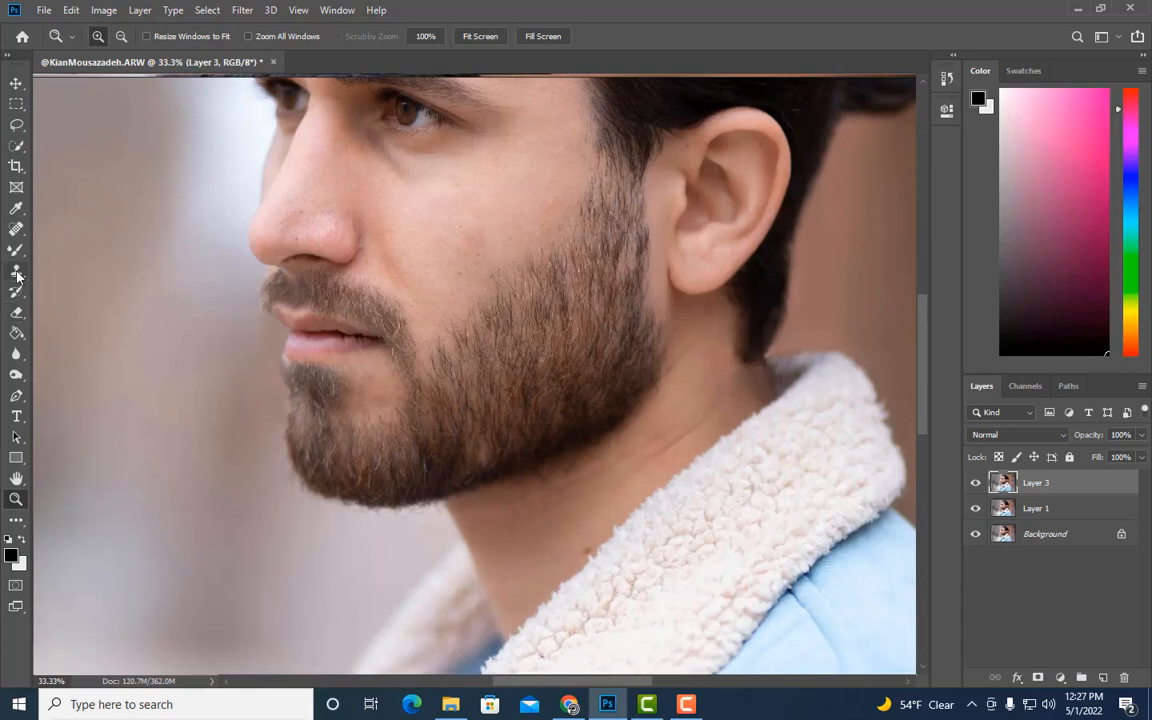
left_click(17, 272)
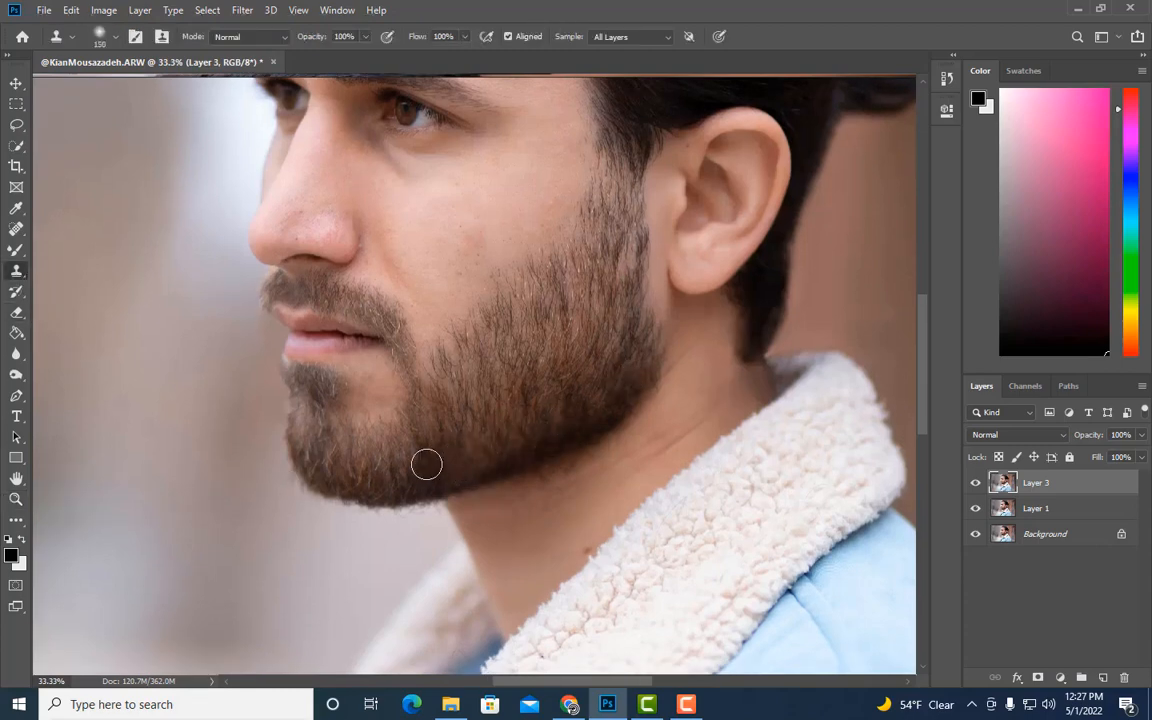
scroll(548, 404, "up", 2)
scroll(699, 378, "down", 1)
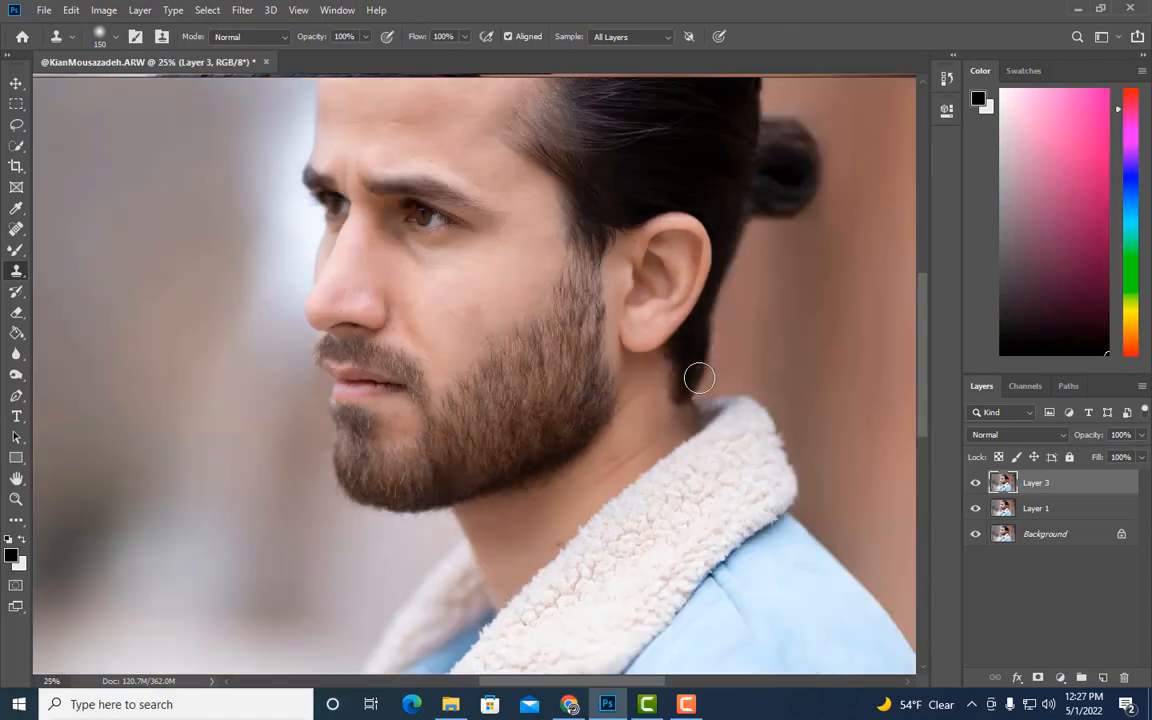
Duplicate Layer 3 and heal the neck creases and the mole beside the collar with the Spot Healing Brush at 30 to 40 px
key("ctrl+j")
scroll(600, 380, "up", 3)
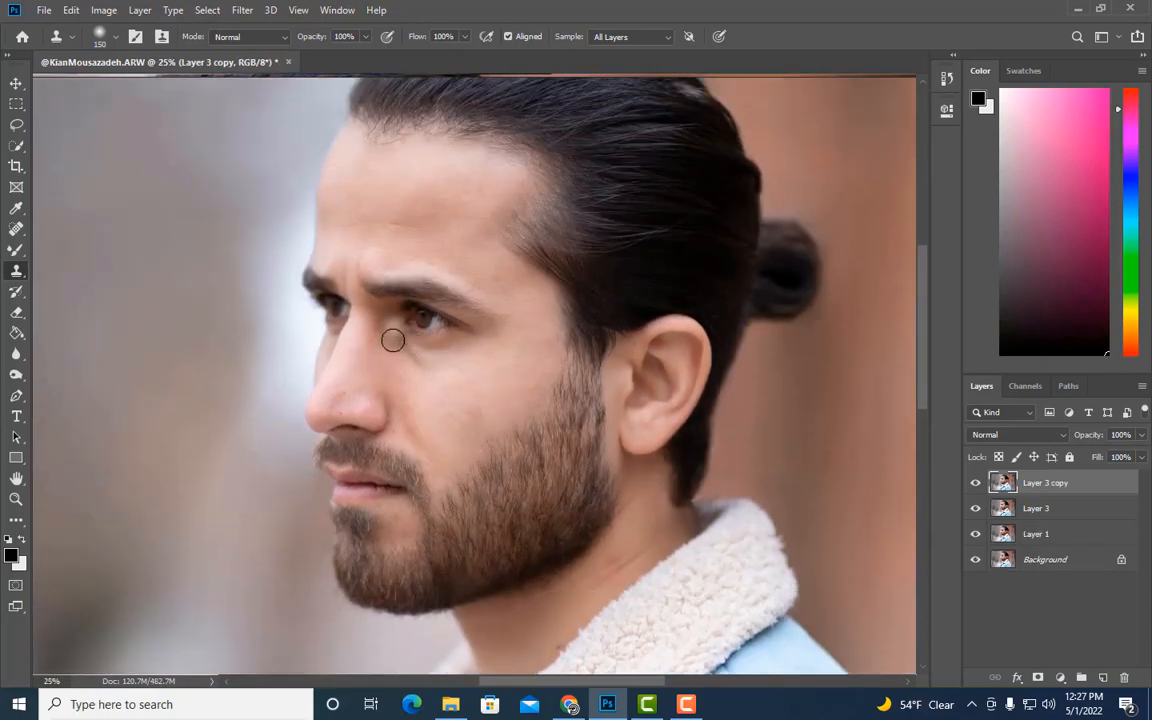
key("j")
scroll(653, 497, "down", 3)
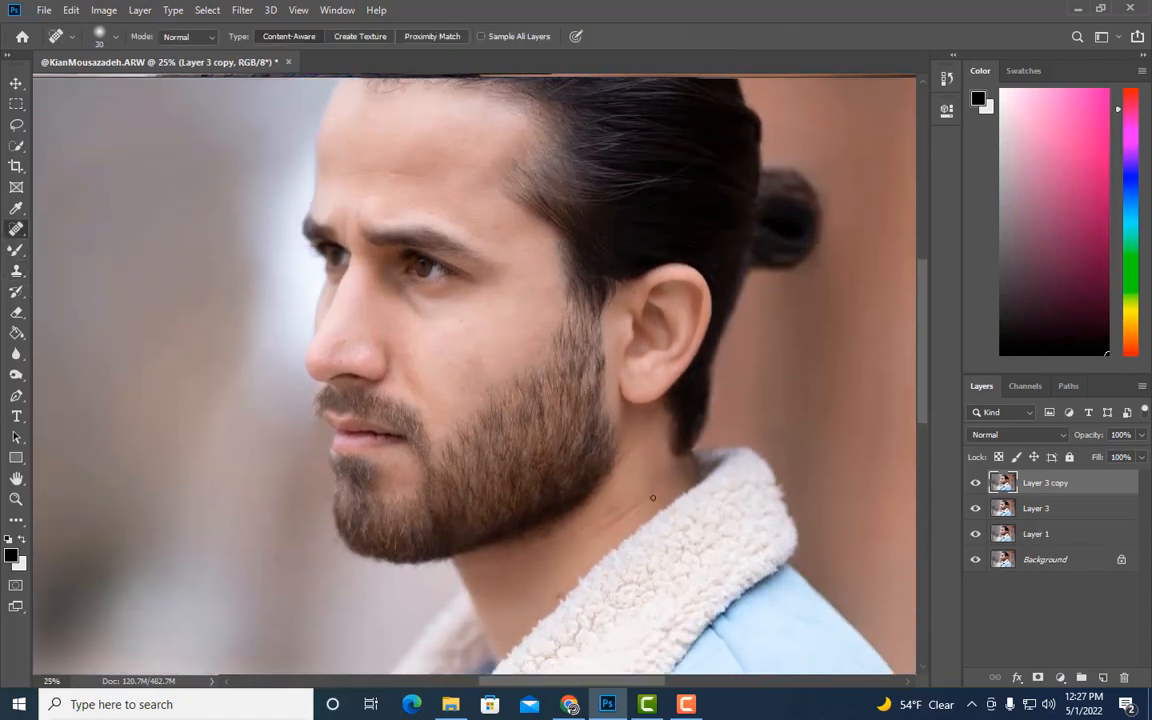
left_click_drag(623, 504, 627, 515)
left_click_drag(557, 543, 558, 543)
left_click_drag(552, 545, 600, 515)
scroll(648, 414, "down", 1)
scroll(607, 522, "up", 2)
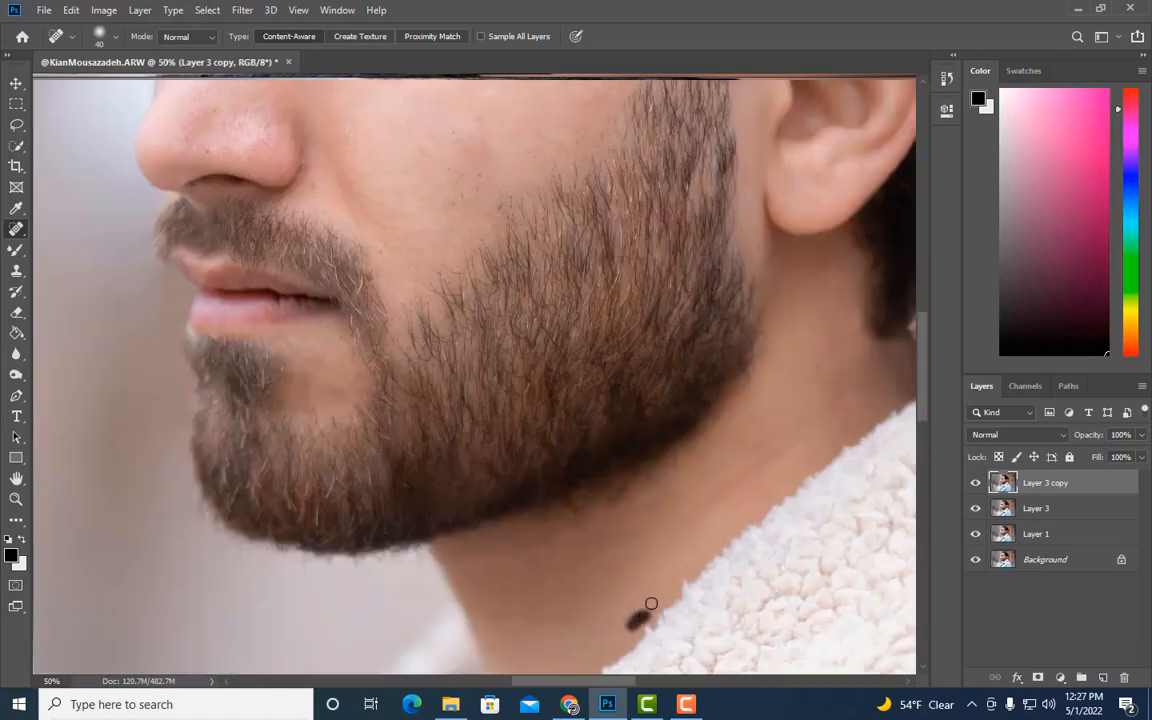
scroll(690, 580, "down", 3)
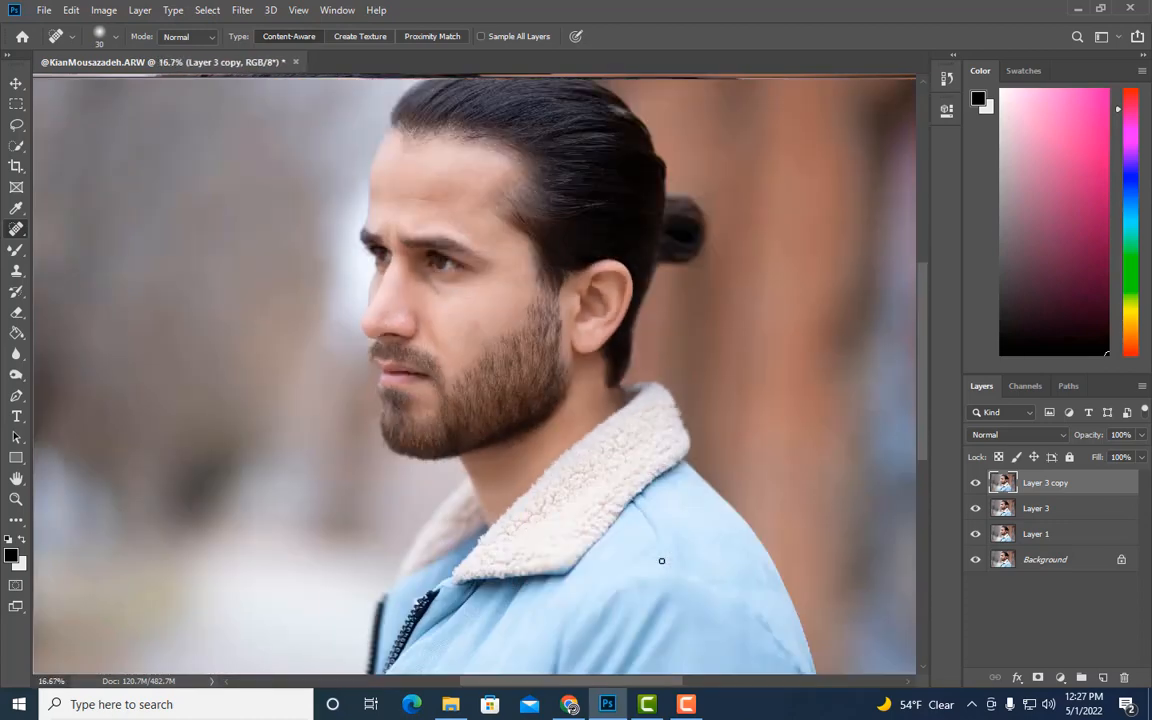
Duplicate Layer 3 copy, reshape its RGB curve with midtone and highlight points in Curves, and compare the image with the layer hidden
key("ctrl+j")
left_click(104, 10)
mouse_move(129, 49)
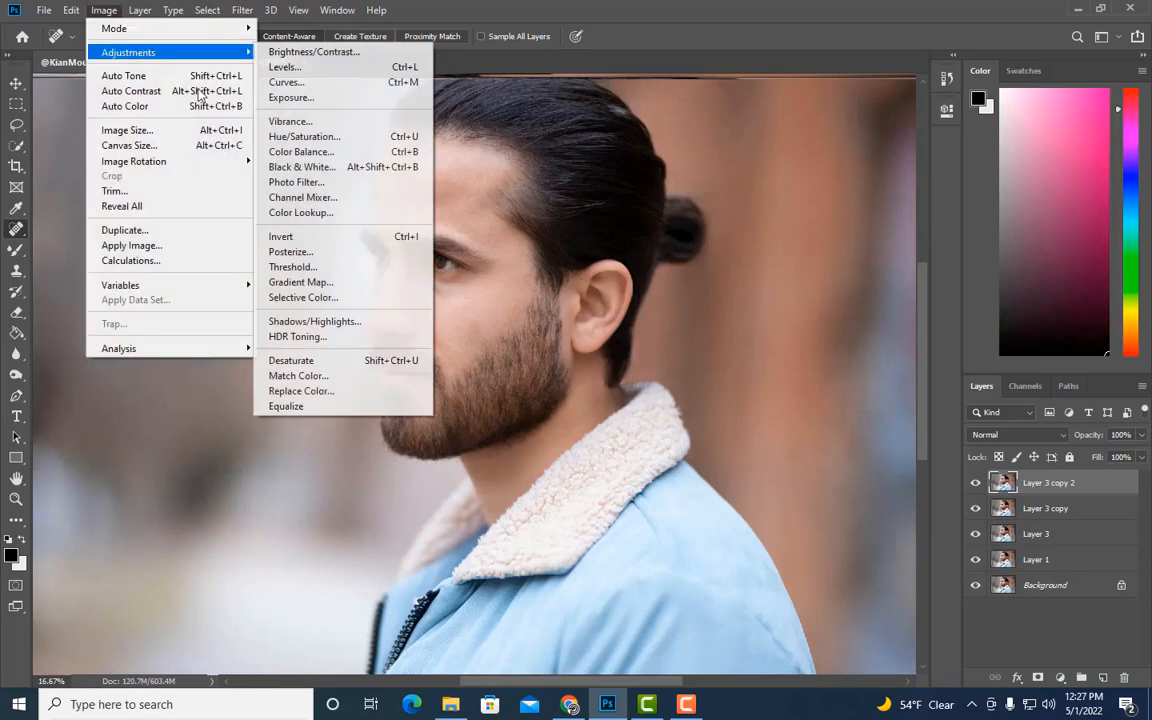
left_click(290, 90)
left_click(810, 200)
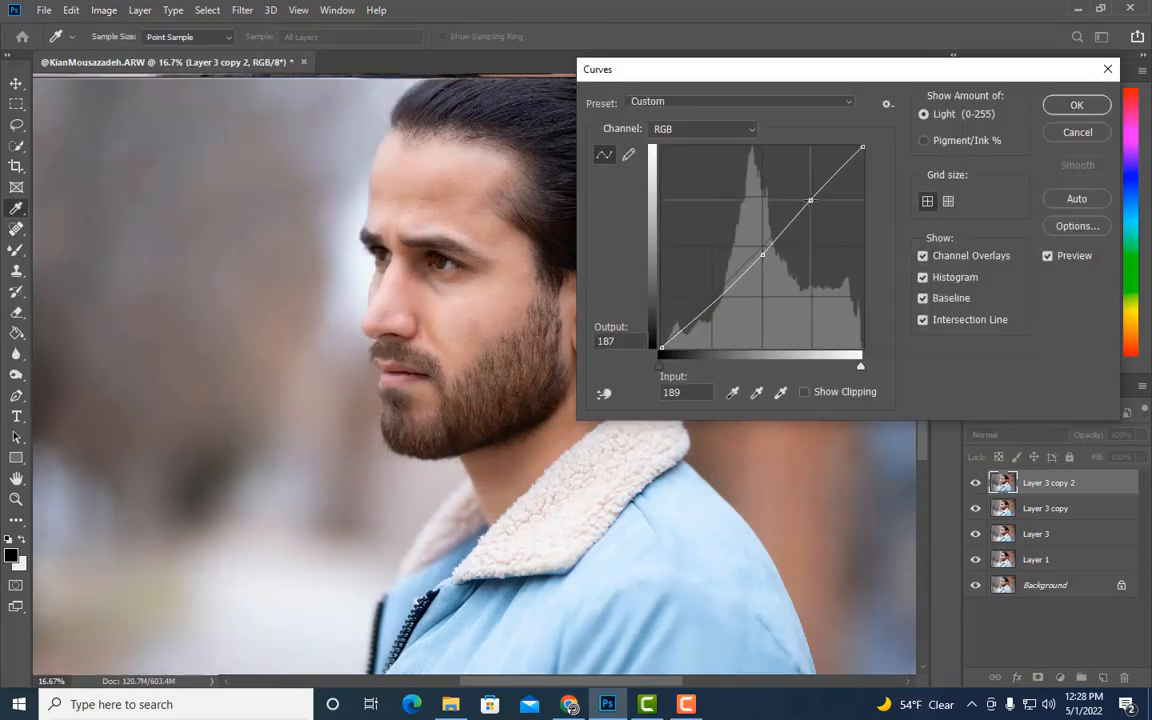
left_click_drag(810, 200, 811, 199)
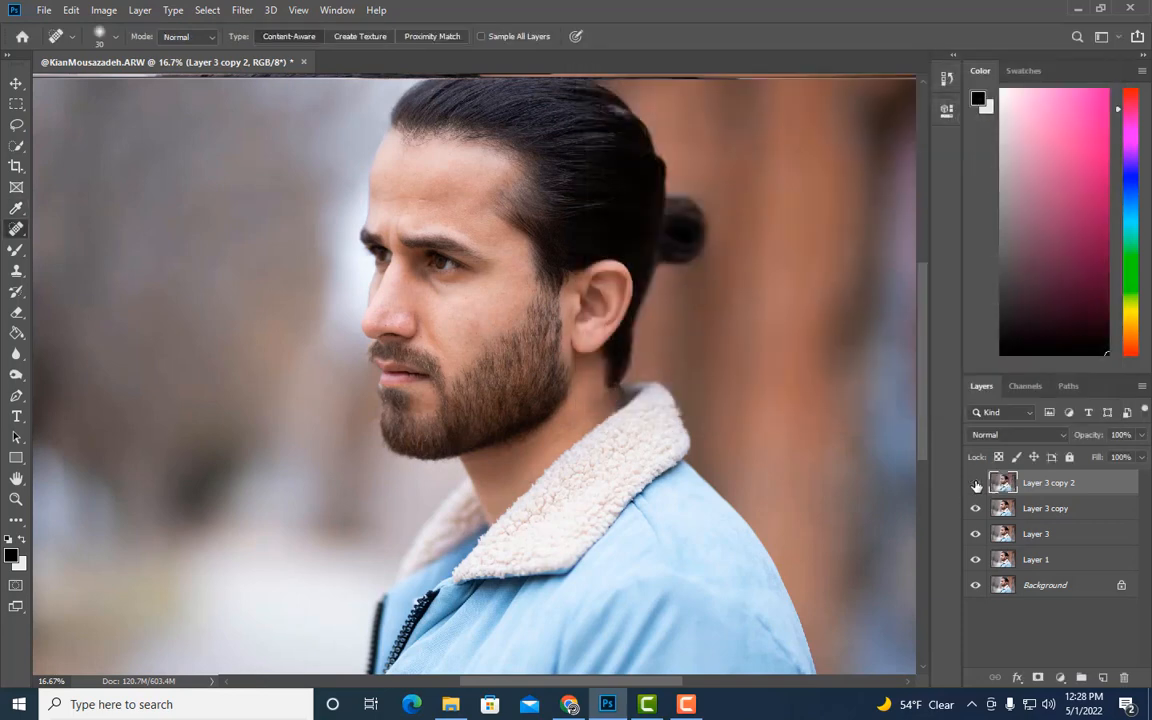
left_click(976, 485)
left_click(976, 485)
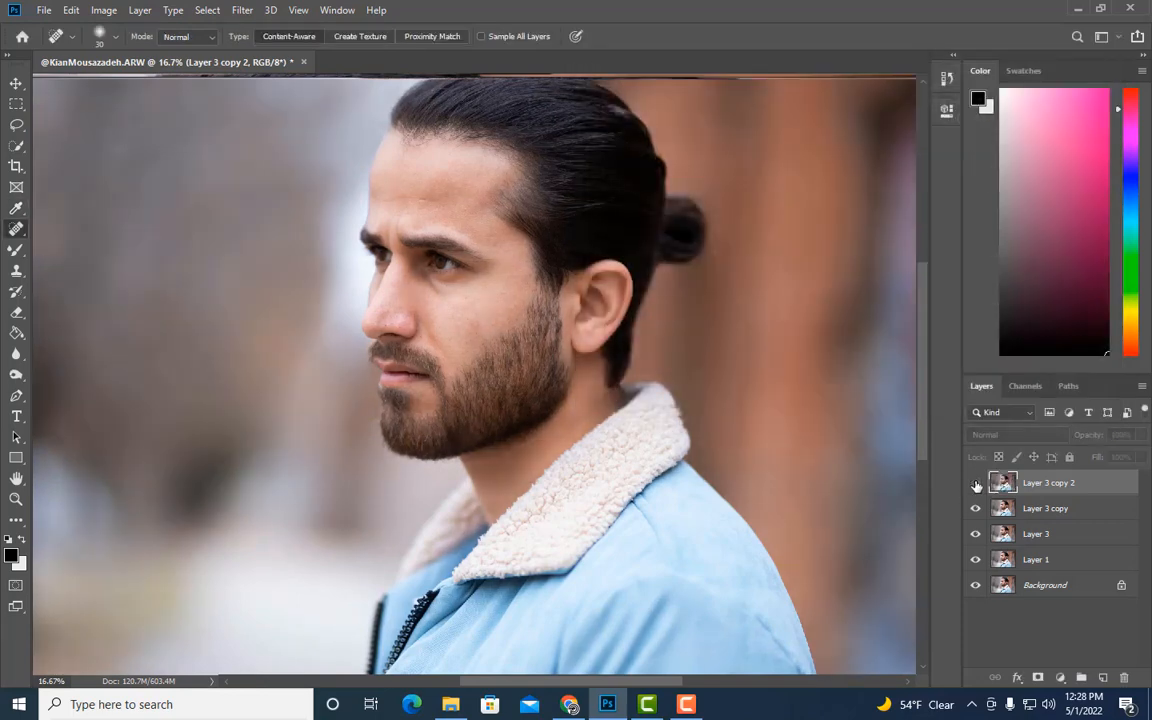
Duplicate Layer 3 copy 2 and raise the duplicate's brightness to 8 with Brightness/Contrast
left_click(976, 485)
left_click(976, 485)
left_click(976, 485)
left_click(976, 485)
key("ctrl+j")
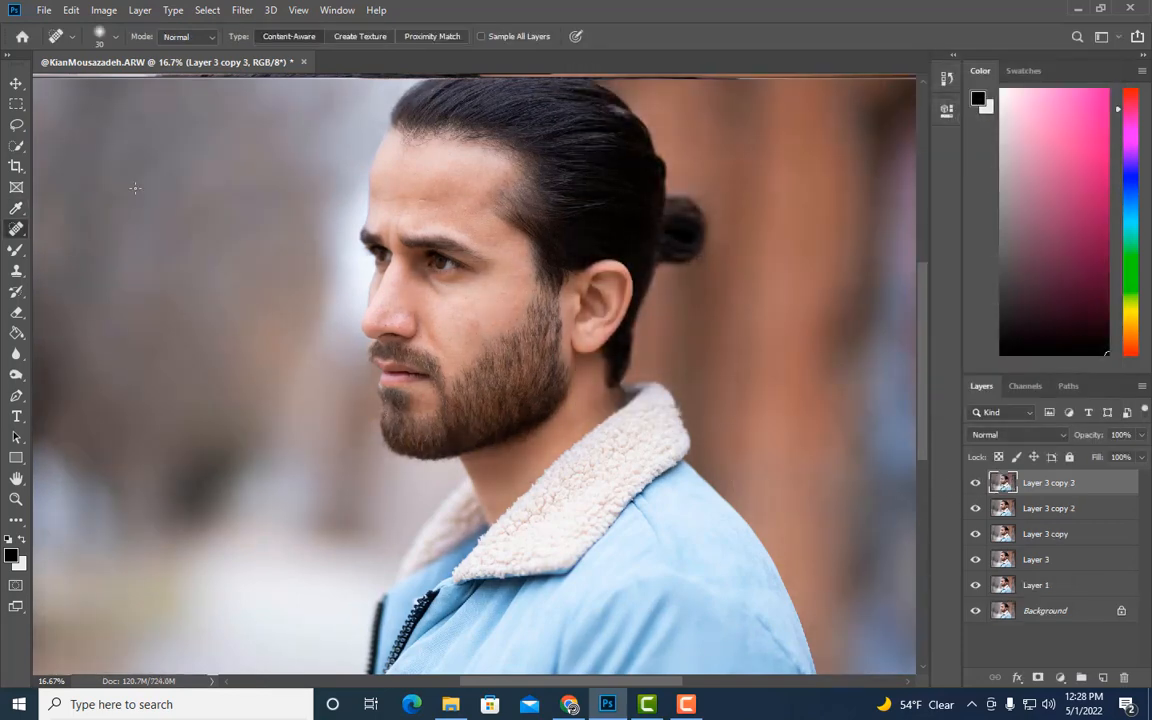
left_click(104, 10)
left_click(275, 49)
left_click_drag(815, 72, 820, 75)
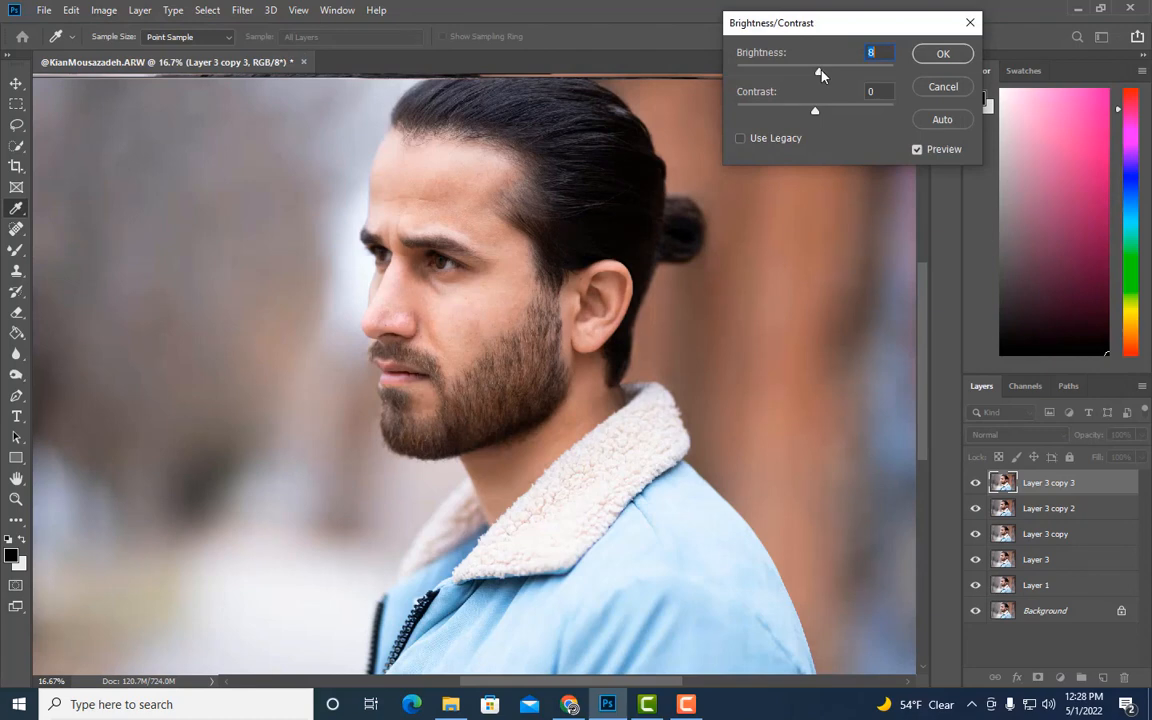
key("Return")
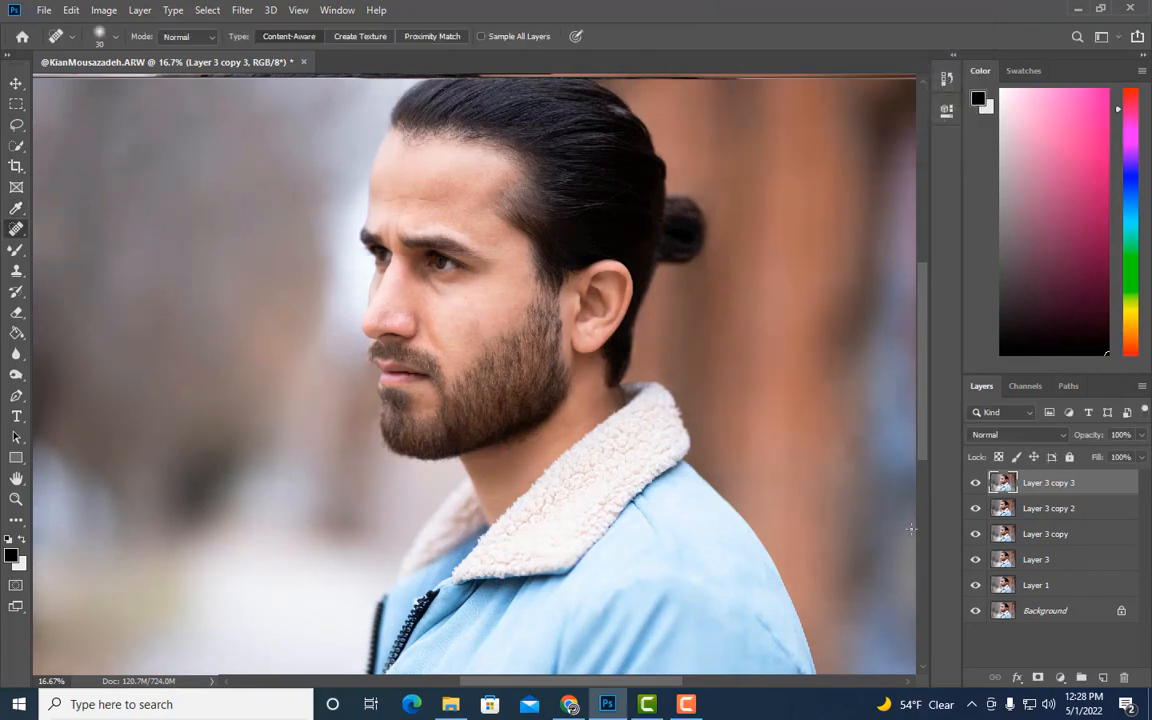
Add a layer mask to Layer 3 copy 3, invert it to black, and choose the Brush tool
left_click(1037, 678)
key("ctrl+i")
left_click(16, 249)
left_click(115, 249)
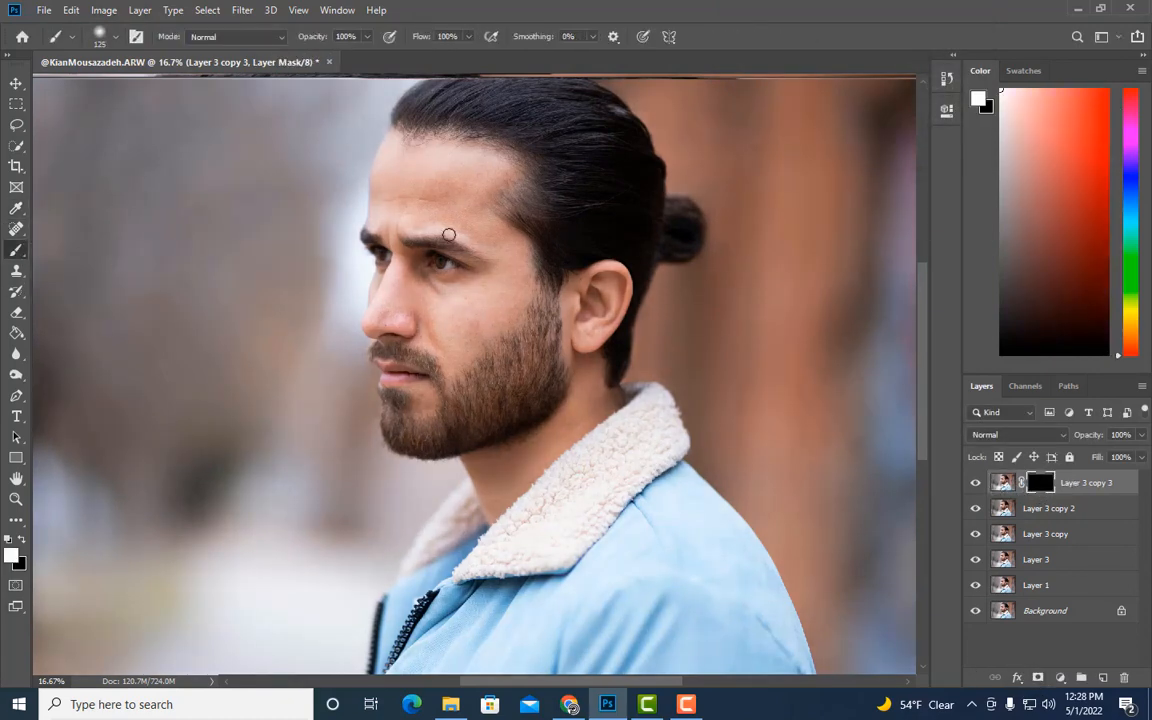
Paint white on the mask over the forehead, nose and cheek to brighten the skin, with a brush up to 200 px
key("bracketright")
key("bracketright")
key("bracketright")
key("bracketright")
mouse_move(396, 188)
left_mouse_down()
mouse_move(463, 180)
mouse_move(509, 259)
mouse_move(468, 316)
mouse_move(525, 313)
left_mouse_up()
key("bracketright")
key("bracketright")
key("bracketright")
key("bracketright")
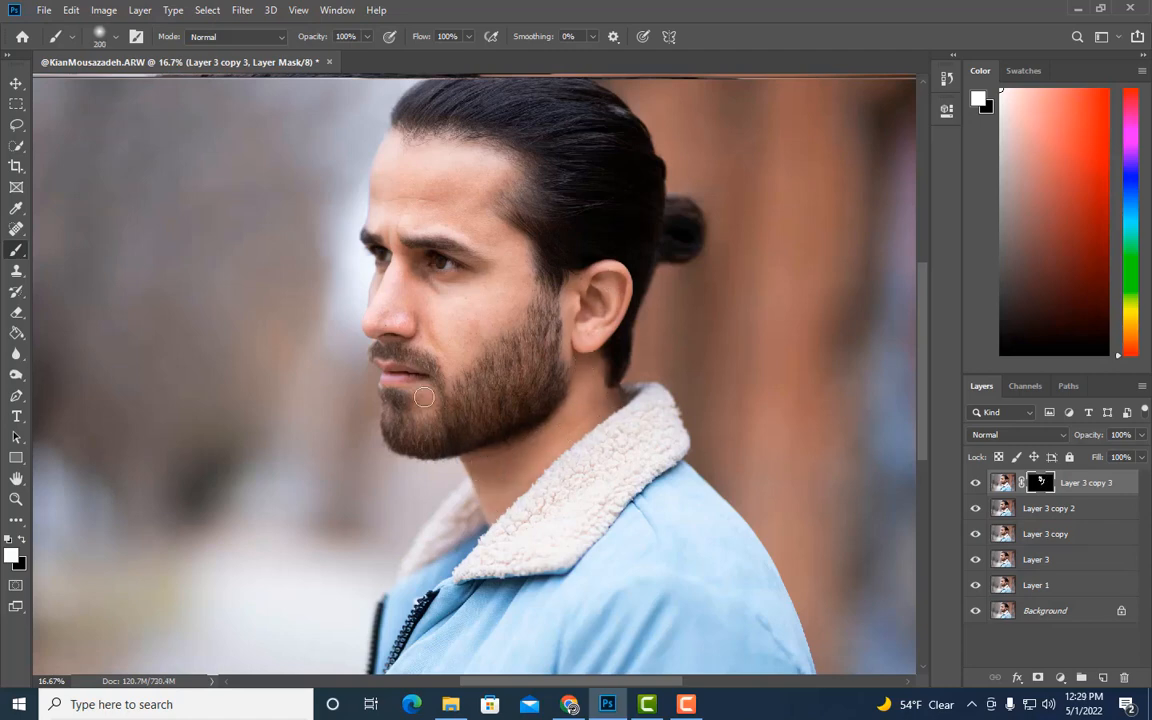
key("bracketleft")
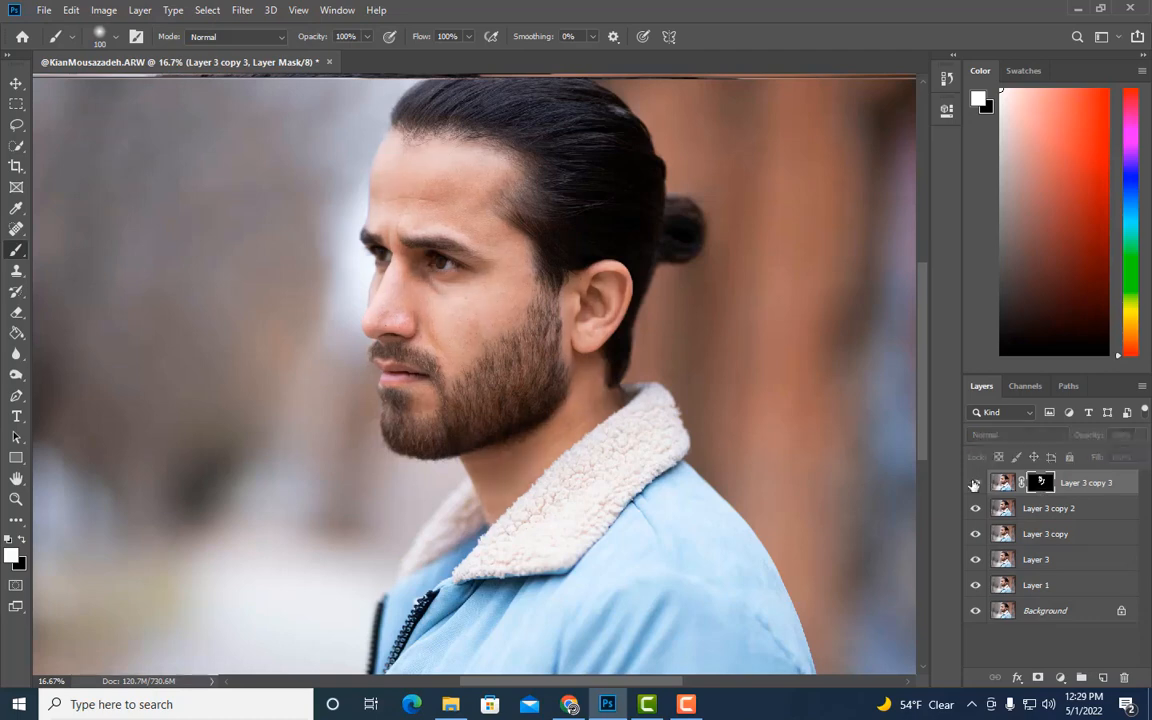
scroll(466, 311, "up", 2)
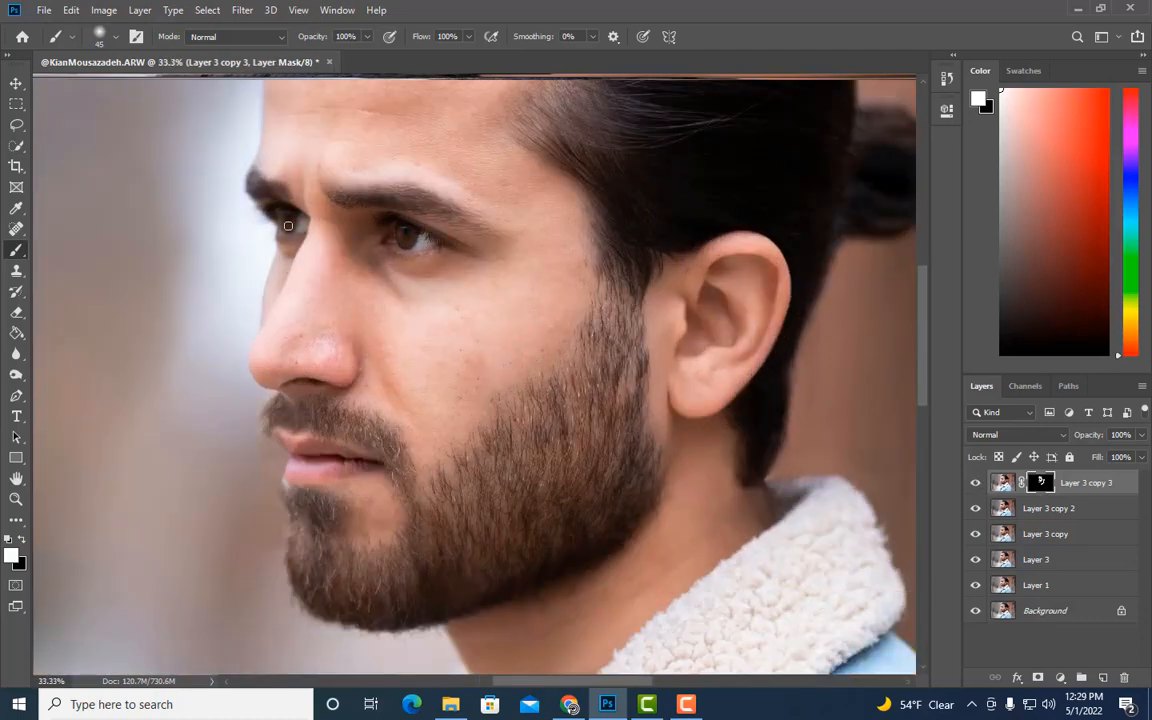
Compare the portrait with Layer 3 copy 3 hidden and shown, and merge it with Layer 3 copy 2
key("ctrl+minus")
left_click(975, 482)
left_click(975, 482)
key("ctrl+minus")
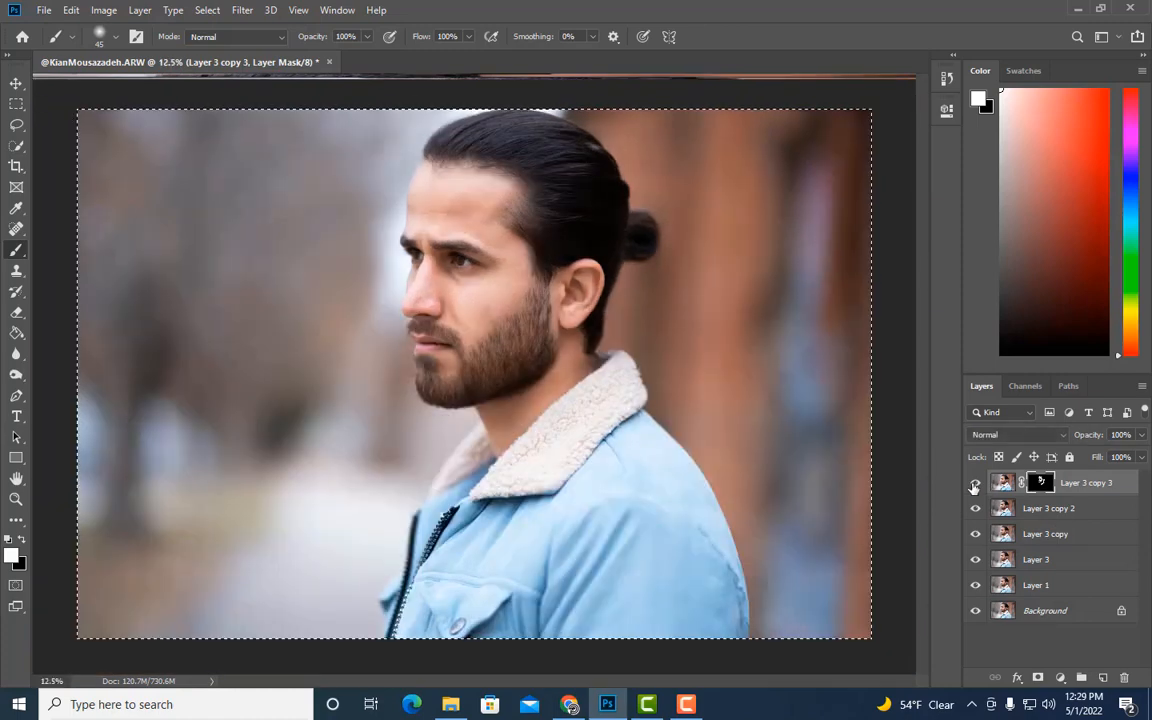
left_click(975, 482)
left_click(975, 482)
right_click(1049, 483)
left_click(913, 481)
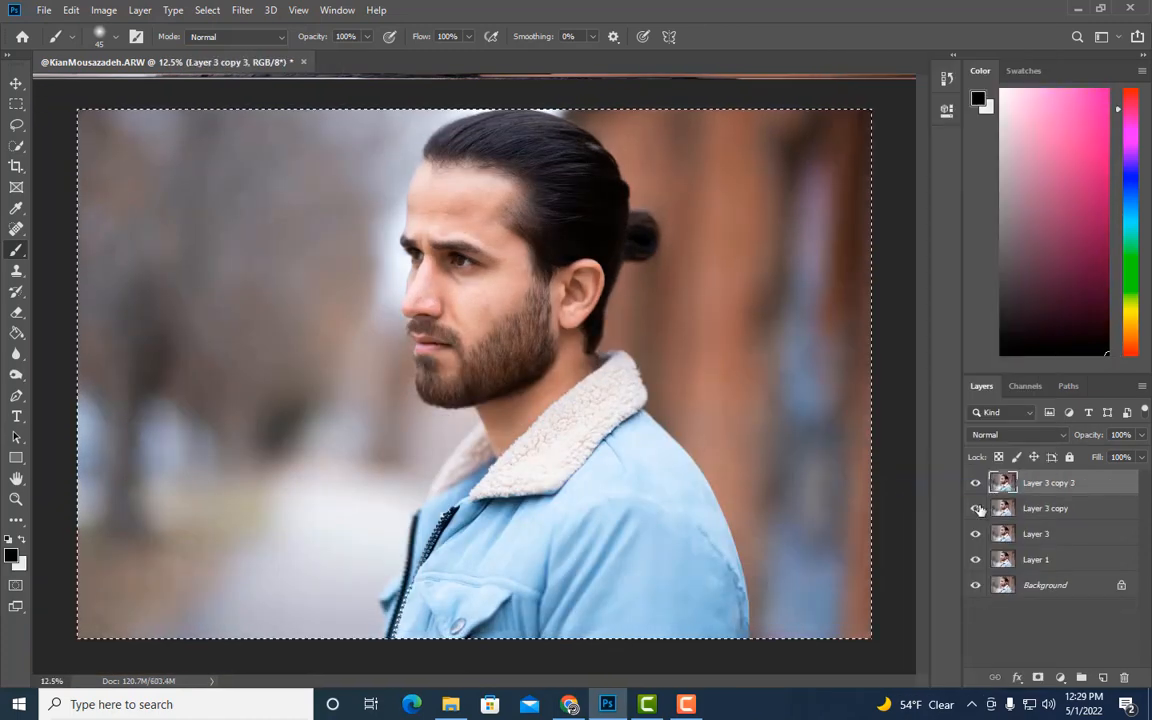
Compare the retouched layer with the original Background, leaving Layer 3 copy, Layer 3 and Layer 1 hidden
left_click(975, 482, "alt")
left_click(975, 482)
left_click(975, 482)
left_click(975, 482)
left_click(975, 482)
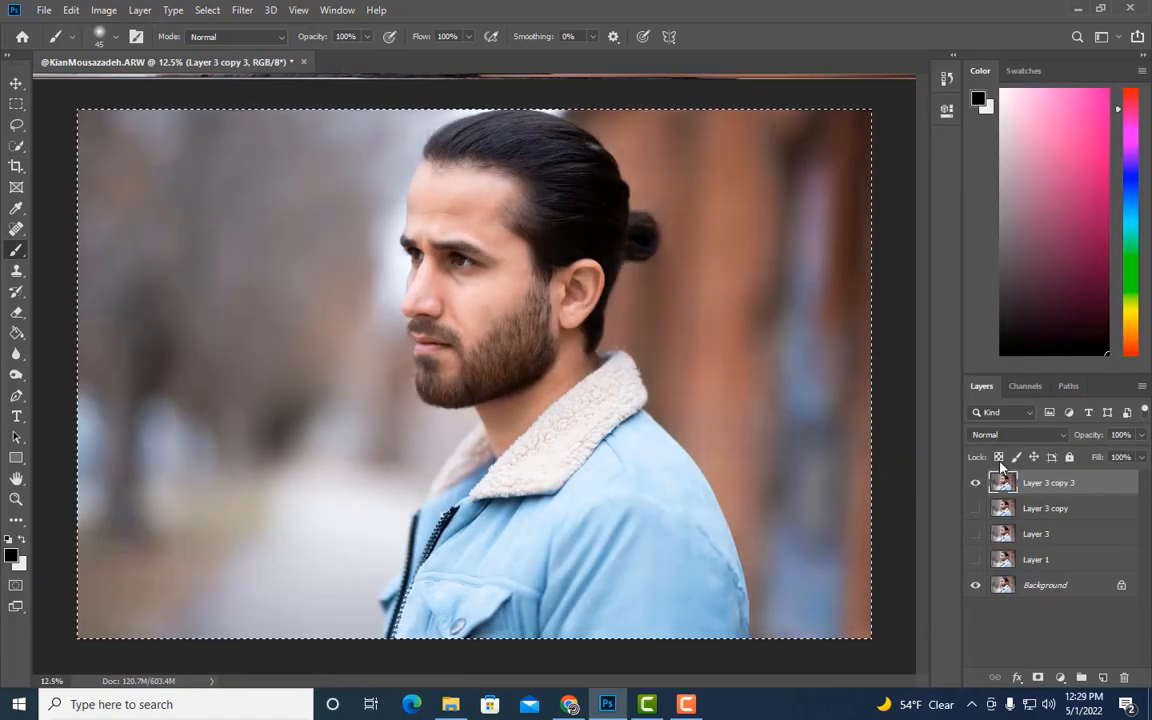
Stamp the visible layers onto a new Layer 4 and brighten it with Brightness/Contrast
key("ctrl+shift+alt+e")
key("ctrl+plus")
left_click(105, 11)
mouse_move(122, 50)
left_click(325, 52)
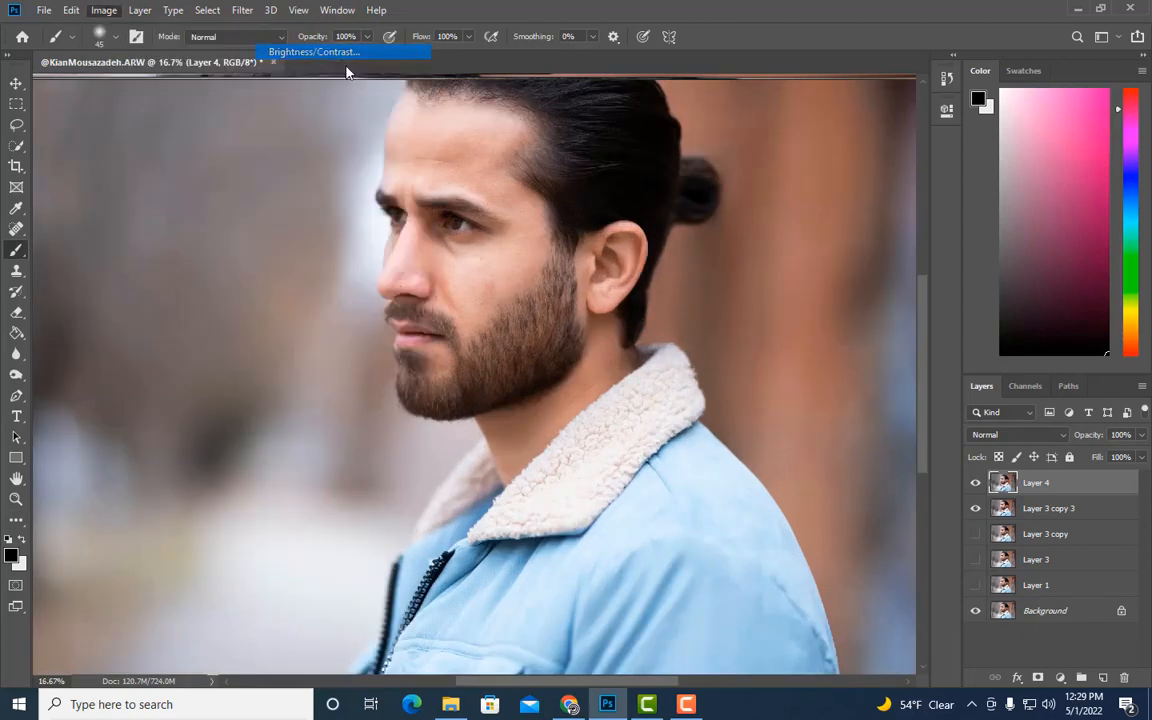
left_click_drag(815, 72, 824, 114)
key("Return")
Add an inverted black mask to Layer 4 and paint white over the near eye with a 20 px brush
key("b")
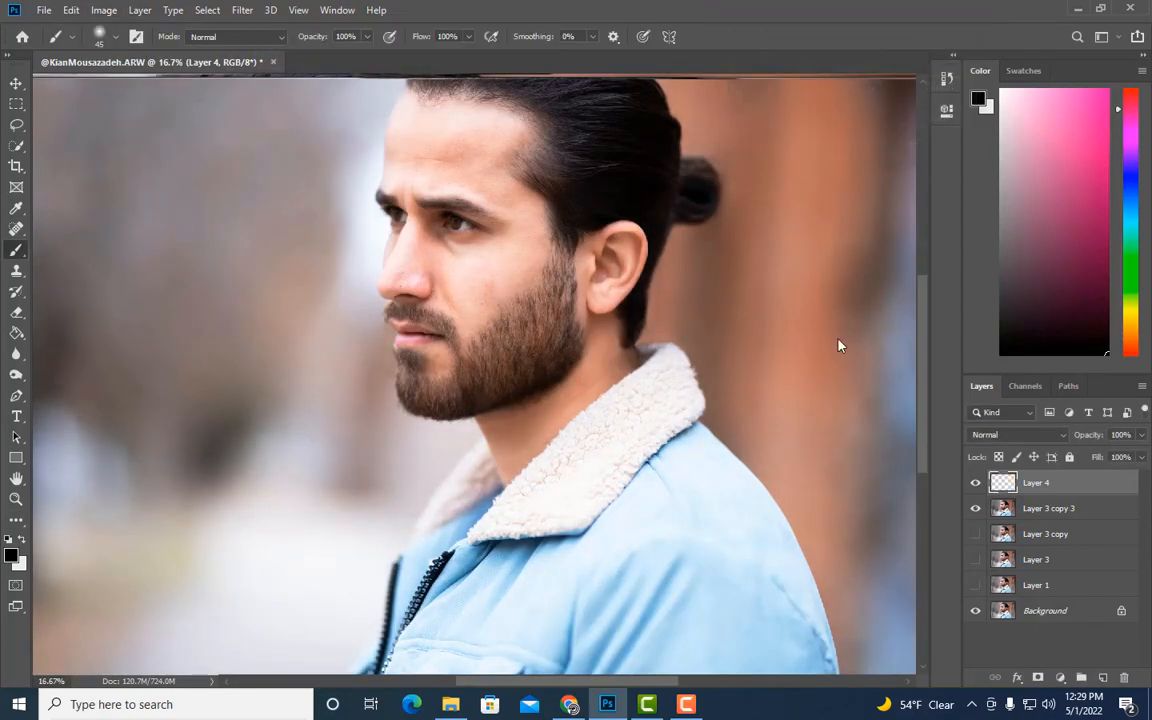
left_click(1038, 679)
key("ctrl+i")
key("ctrl+plus")
key("ctrl+plus")
key("ctrl+plus")
key("ctrl+plus")
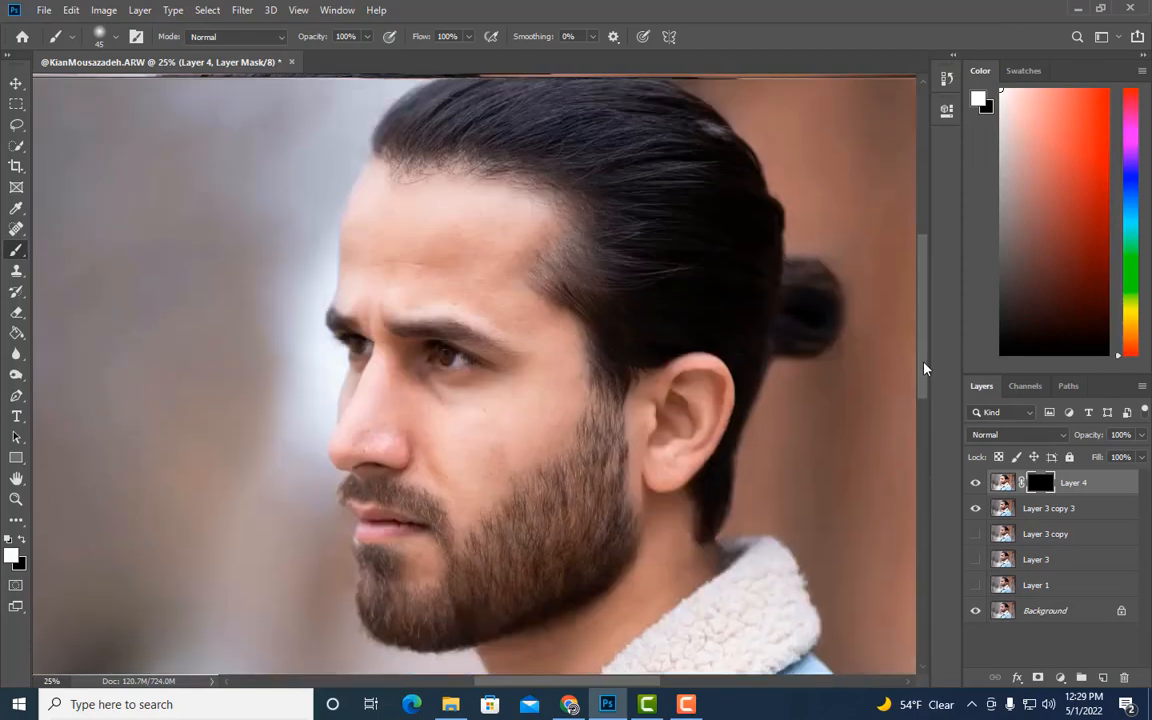
key("x")
key("ctrl+plus")
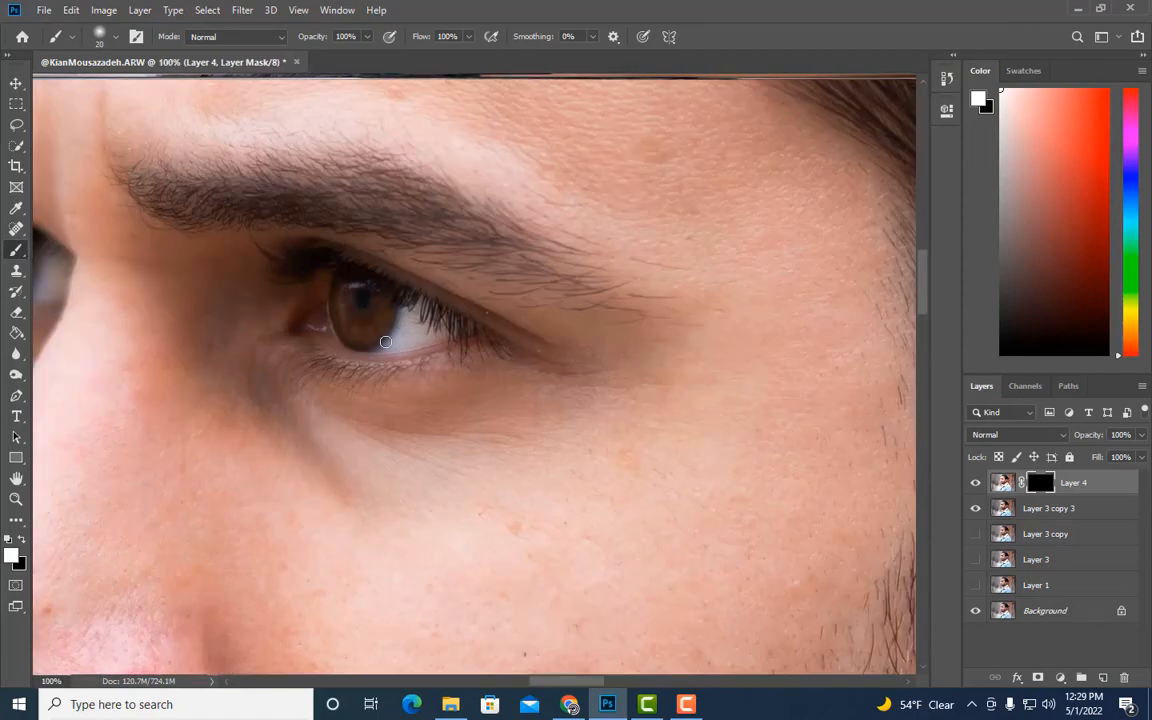
key("ctrl+minus")
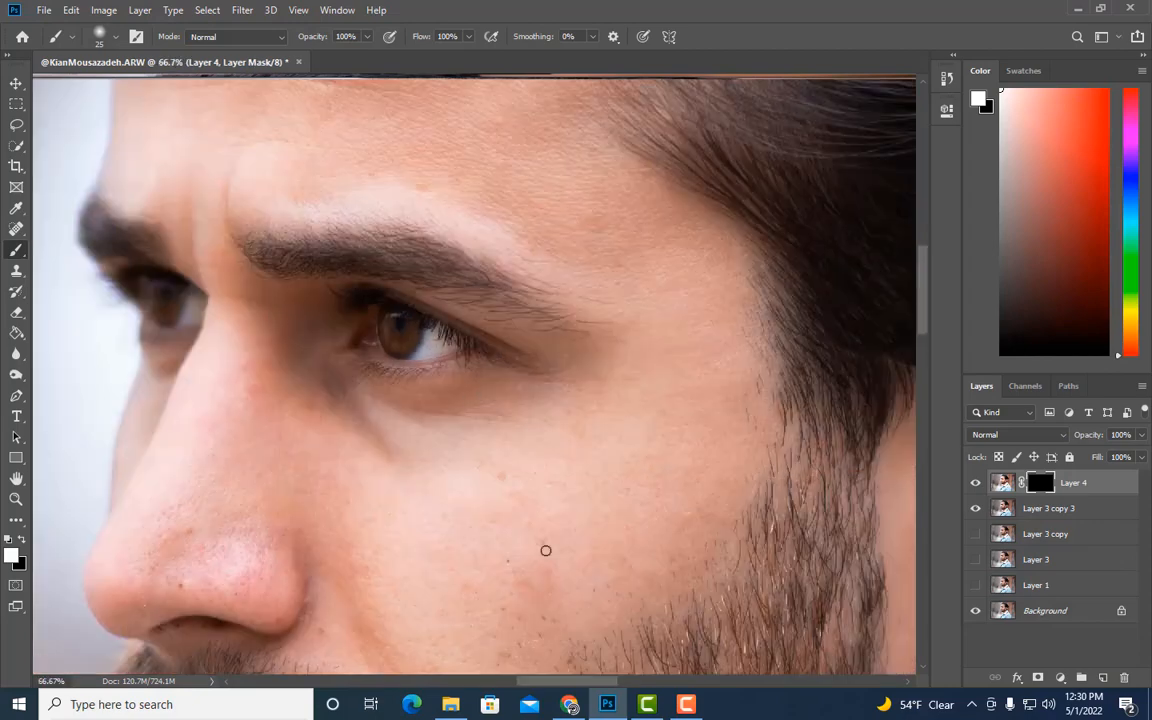
Brighten the white of the far eye by painting on Layer 4's mask with a 20 px brush
left_click_drag(541, 682, 510, 684)
key("ctrl+plus")
key("ctrl+plus")
scroll(483, 445, "up", 1)
key("bracketleft")
mouse_move(355, 230)
left_mouse_down()
mouse_move(391, 210)
mouse_move(380, 260)
mouse_move(332, 273)
left_mouse_up()
key("bracketleft")
key("bracketleft")
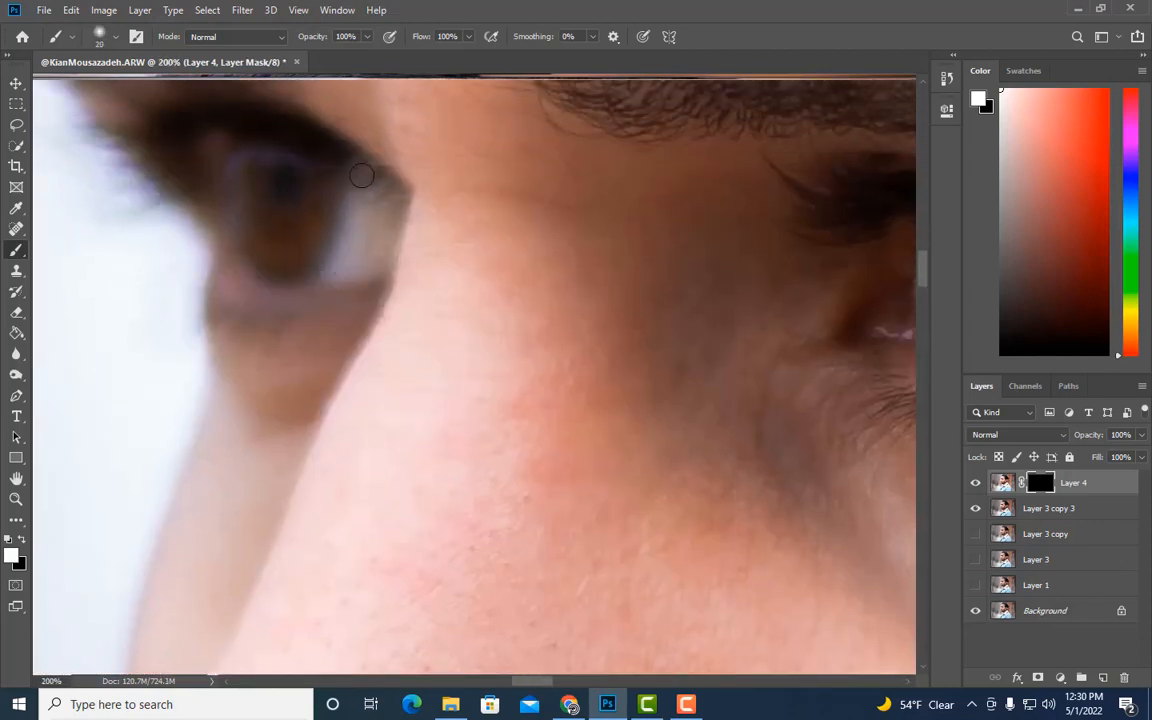
Compare the brightened eyes with Layer 4 hidden and shown
key("ctrl+minus")
key("ctrl+minus")
left_click(976, 486)
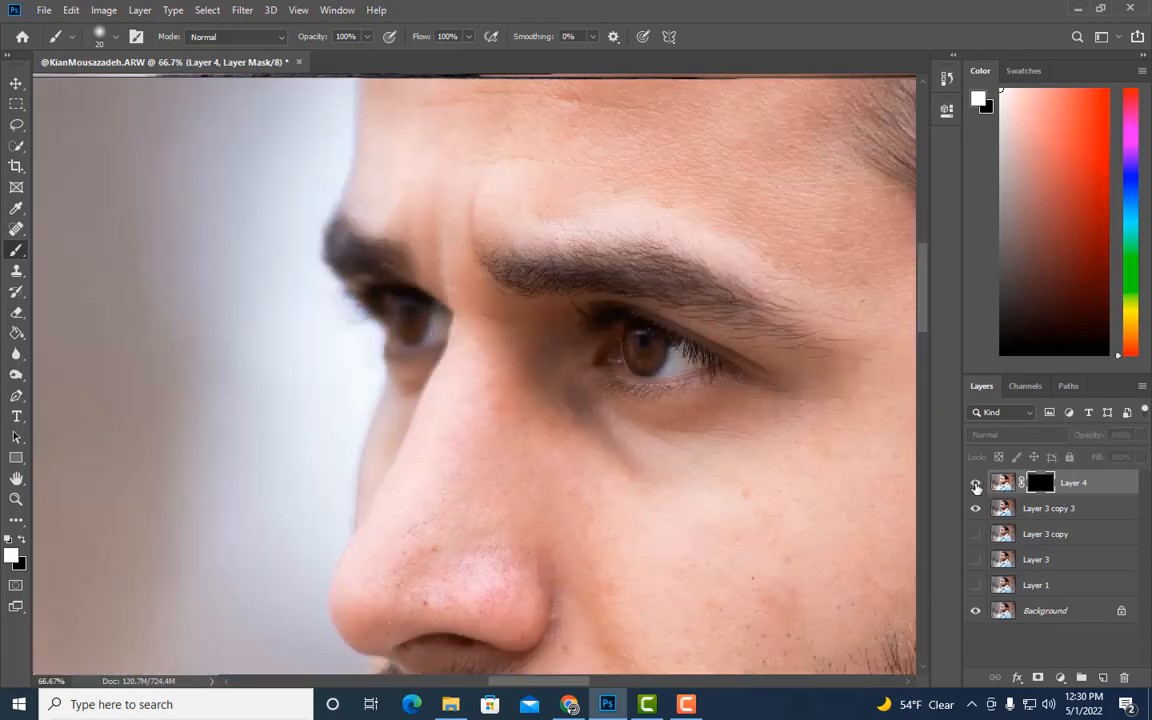
left_click(976, 486)
left_click(976, 486)
key("ctrl+minus")
key("ctrl+minus")
key("ctrl+minus")
Merge Layer 4 with Layer 3 copy 3 and compare the image with the merged layer hidden
left_click(1054, 509, "ctrl")
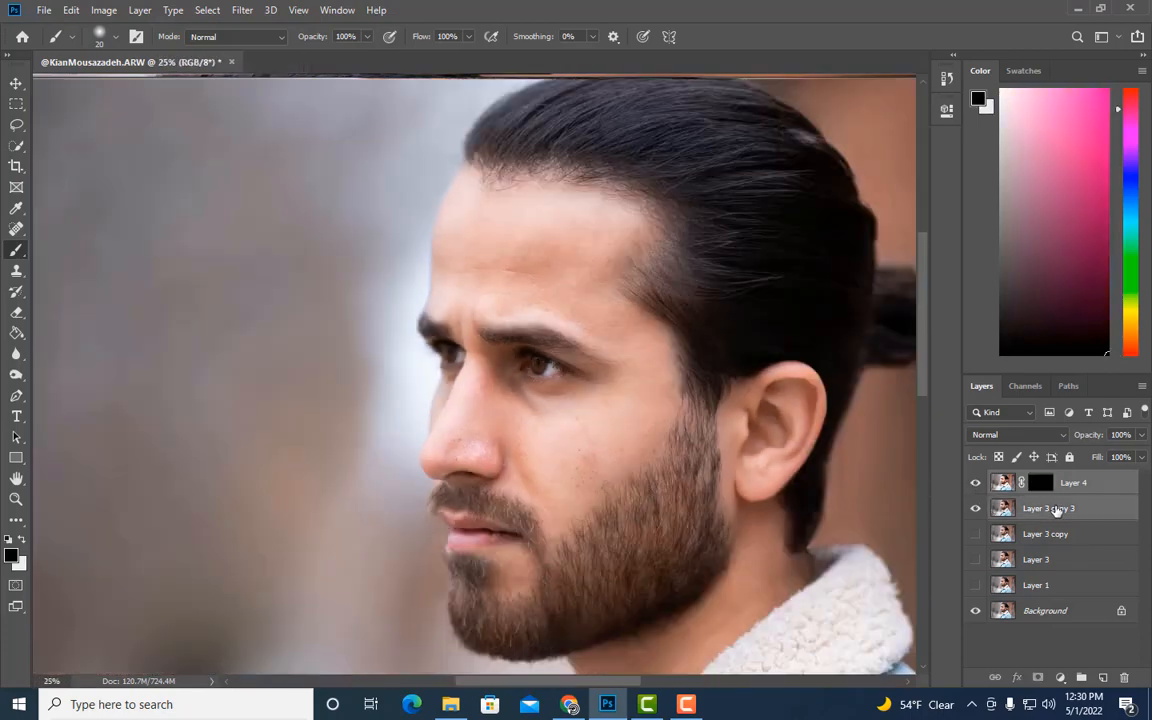
right_click(1054, 509)
left_click(1036, 486)
left_click(976, 484)
left_click(976, 484)
left_click(976, 484)
left_click(976, 484)
Stamp the visible layers onto a new Layer 5 and darken its midtones in Curves with input 131 and output 100
key("ctrl+alt+shift+n")
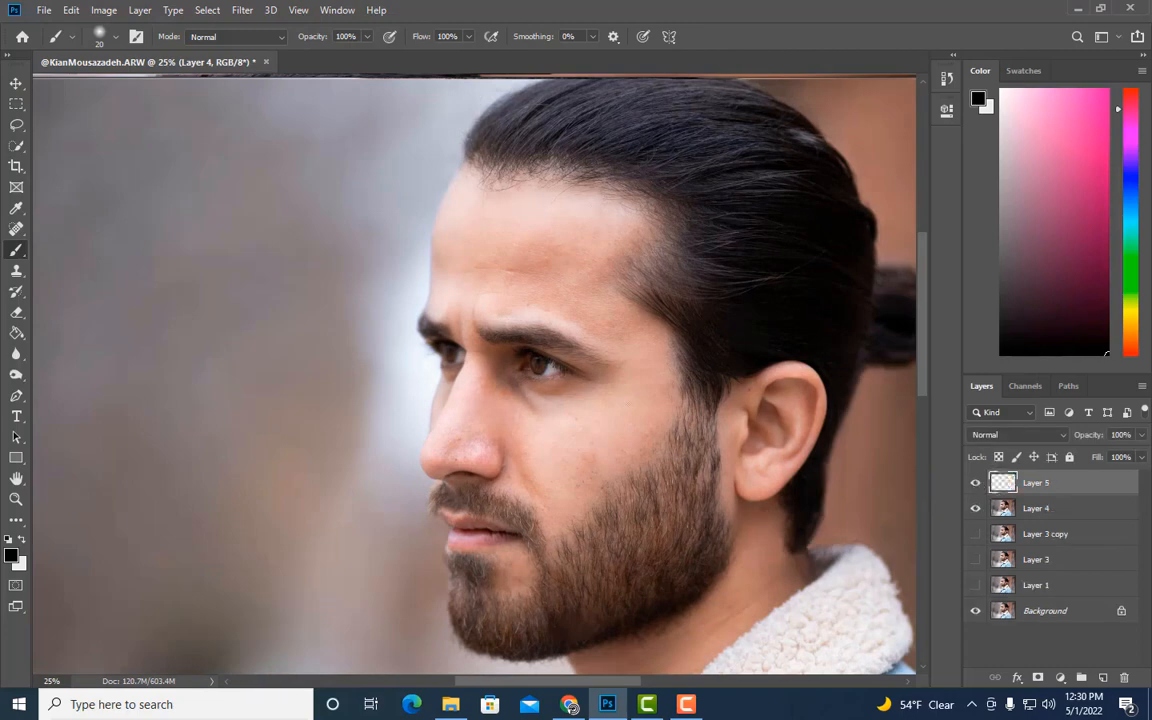
left_click(104, 10)
mouse_move(120, 49)
left_click(300, 84)
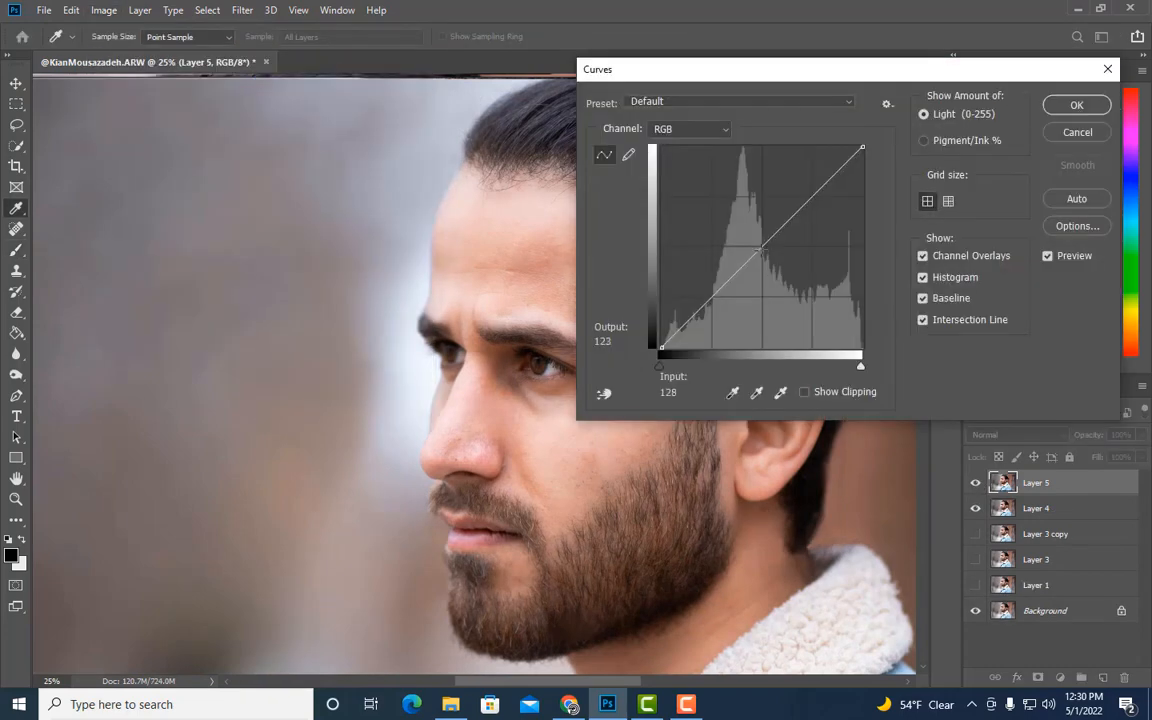
left_click_drag(760, 248, 766, 267)
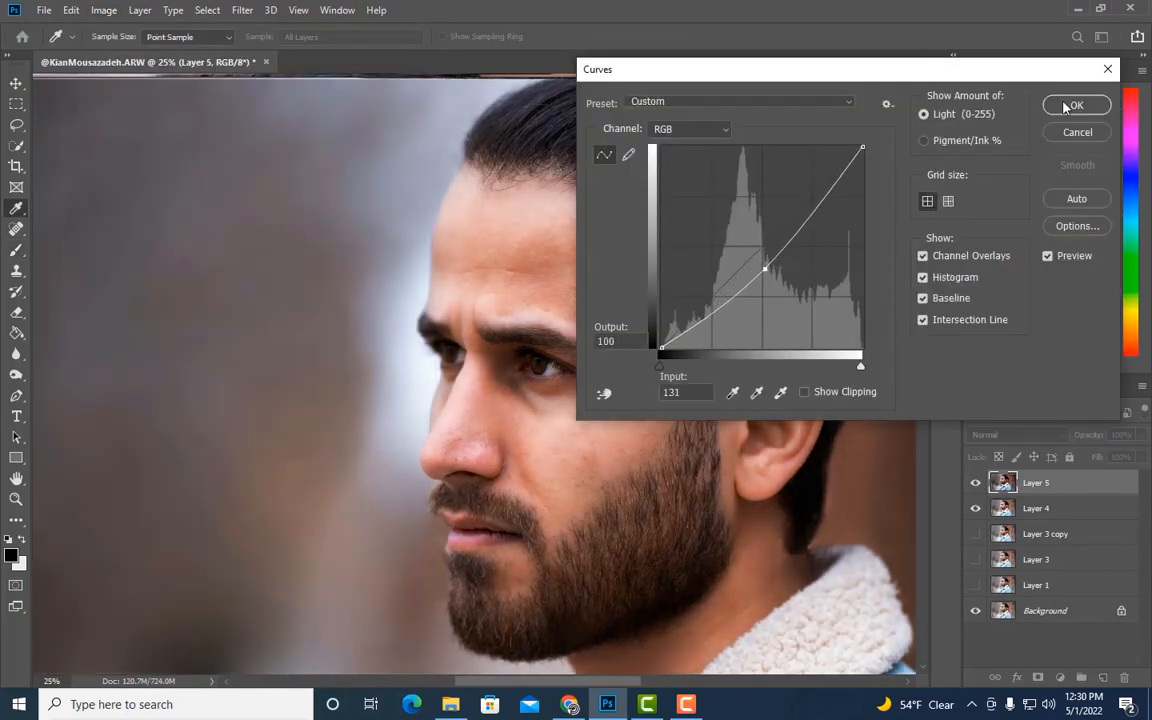
left_click(1054, 103)
Add a layer mask to Layer 5, invert it to black, and choose the Brush tool with white paint
key("b")
left_click(1036, 677)
key("x")
key("ctrl+i")
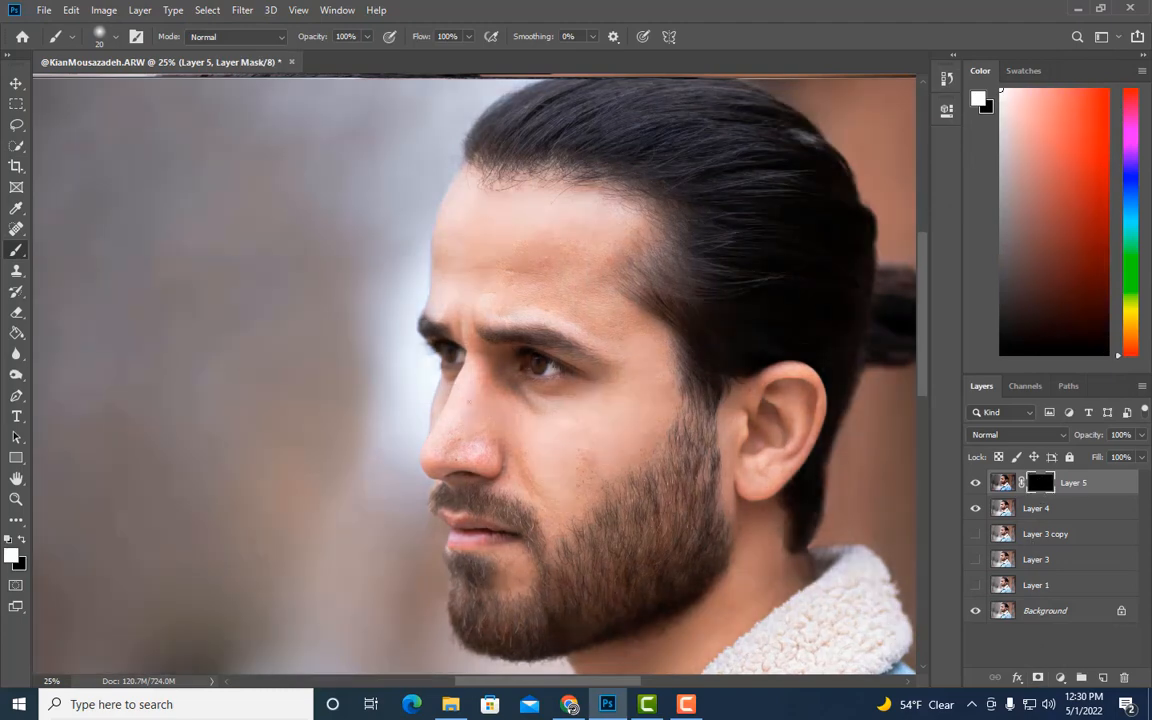
right_click(15, 250)
left_click(72, 249)
Paint white on Layer 5's mask over the back of the hair with a 400 px brush
key("]")
key("]")
key("]")
mouse_move(737, 275)
left_mouse_down()
mouse_move(680, 281)
mouse_move(722, 296)
mouse_move(727, 246)
mouse_move(697, 298)
left_mouse_up()
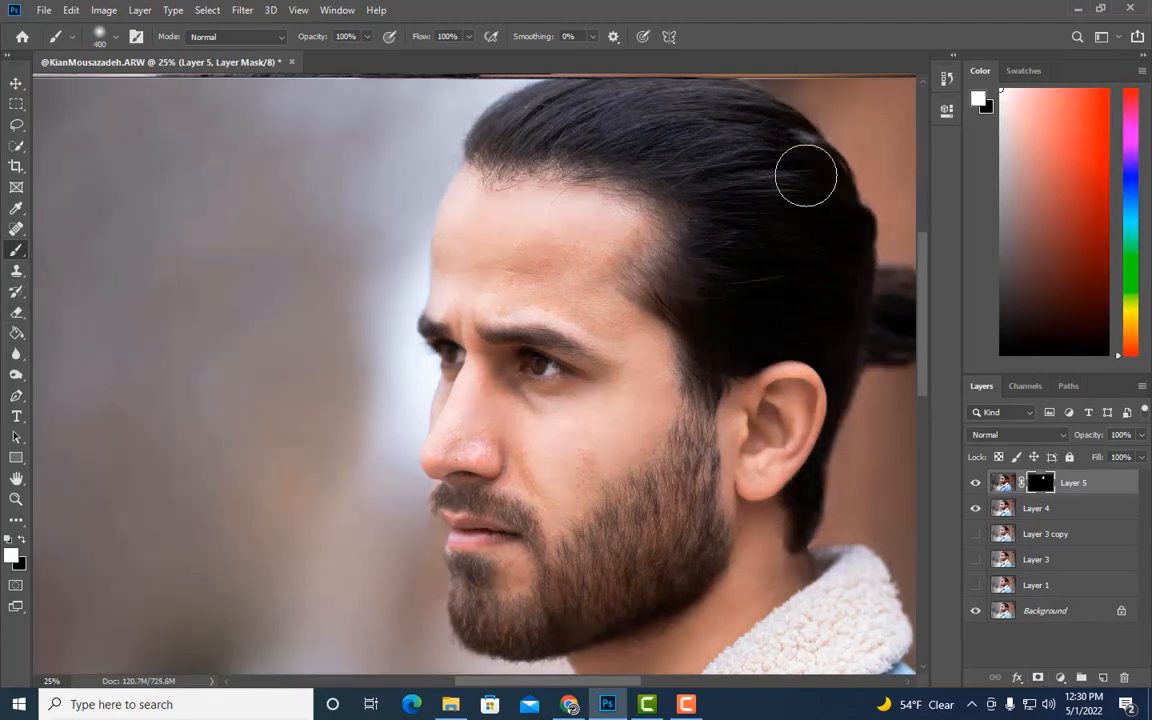
Extend the darkening over the top of the hair and down to the temple and ear, varying the brush size
scroll(700, 160, "up", 1)
key("[")
key("[")
mouse_move(588, 188)
left_mouse_down()
mouse_move(513, 185)
mouse_move(574, 159)
mouse_move(746, 180)
mouse_move(747, 168)
mouse_move(563, 151)
mouse_move(484, 184)
mouse_move(534, 192)
mouse_move(518, 191)
mouse_move(742, 170)
left_mouse_up()
key("]")
key("]")
key("[")
key("[")
key("[")
key("[")
key("[")
key("[")
scroll(838, 370, "down", 1)
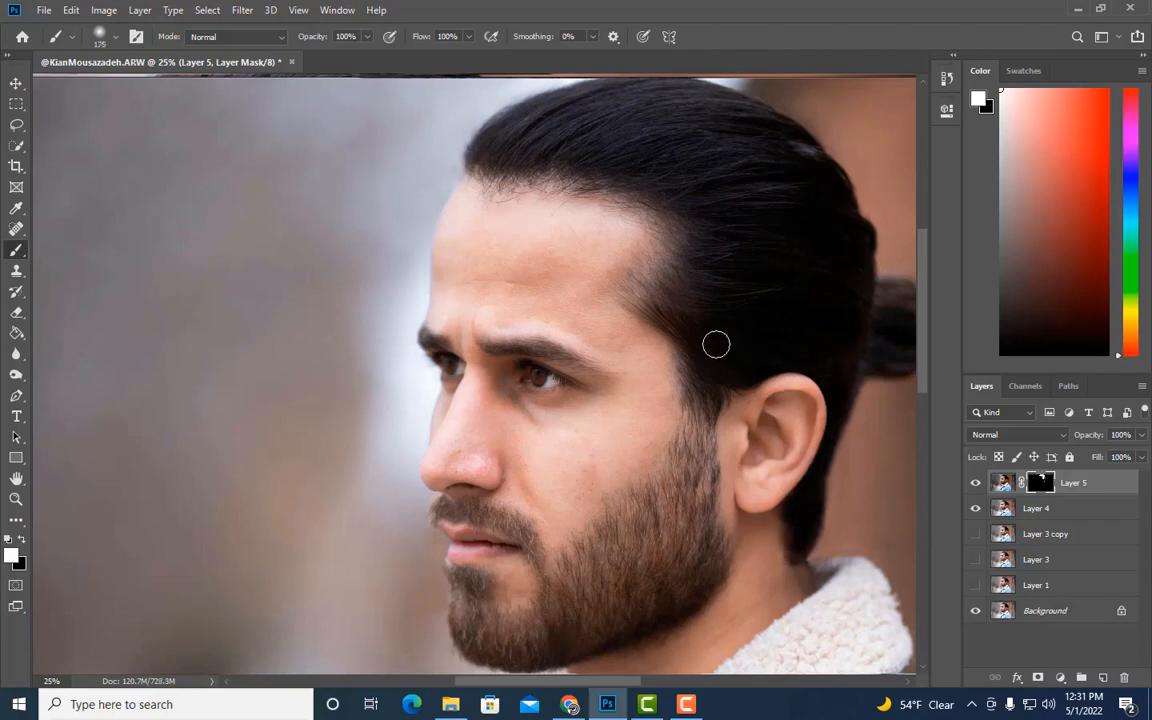
key("]")
key("]")
key("]")
key("]")
key("[")
key("[")
Set the brush opacity to 41% and paint on the mask to darken the beard along the cheek and jaw
left_click(367, 37)
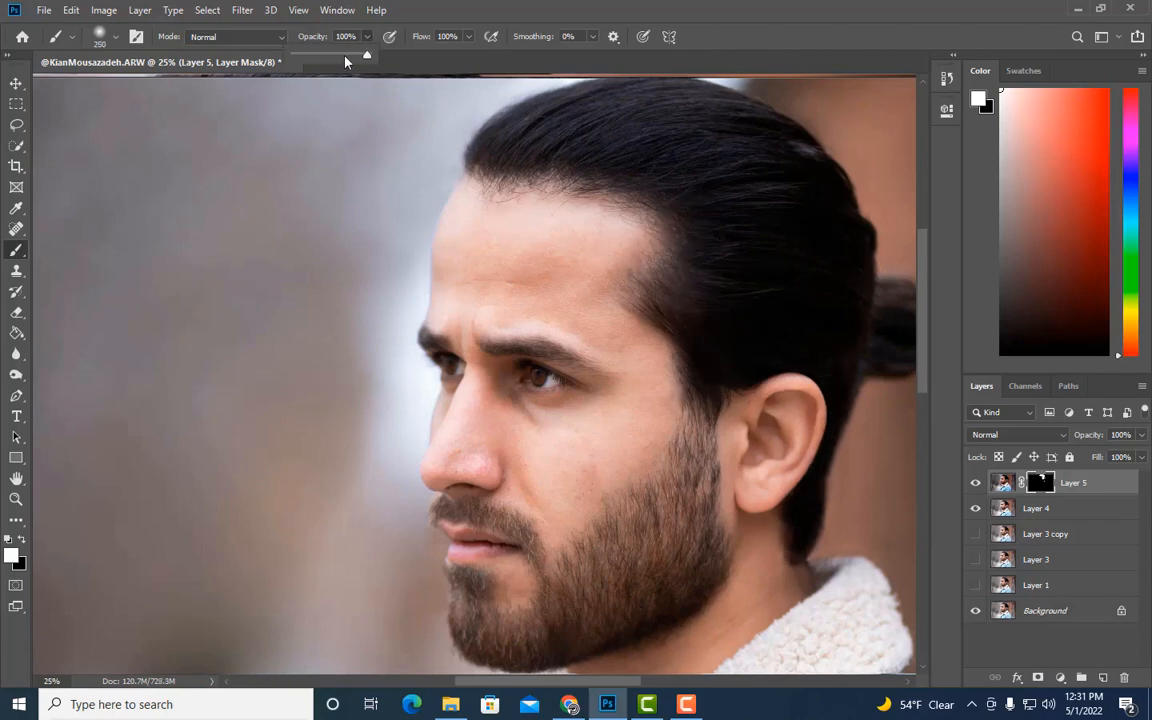
left_click_drag(345, 62, 321, 62)
scroll(620, 420, "down", 2)
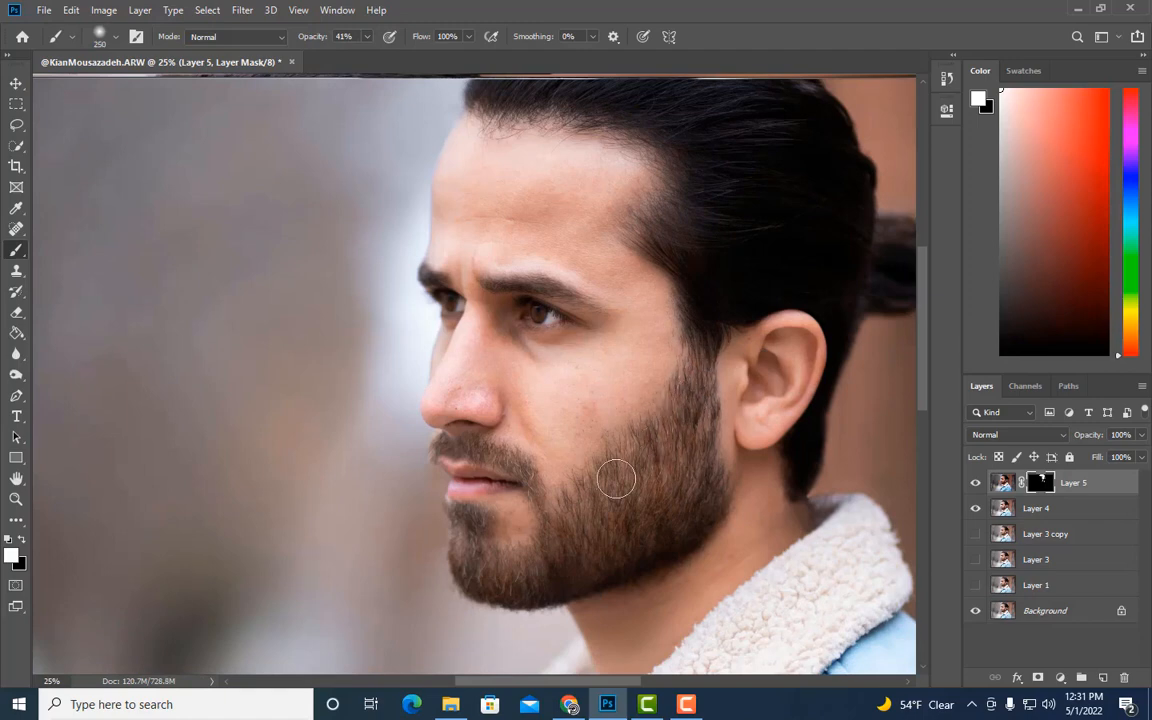
left_click_drag(616, 479, 686, 455)
key("]")
mouse_move(620, 546)
left_mouse_down()
mouse_move(621, 504)
mouse_move(550, 536)
mouse_move(596, 485)
mouse_move(608, 534)
mouse_move(521, 563)
left_mouse_up()
Darken the moustache and chin beard on the mask with a 90 to 150 px brush
key("[")
key("[")
key("[")
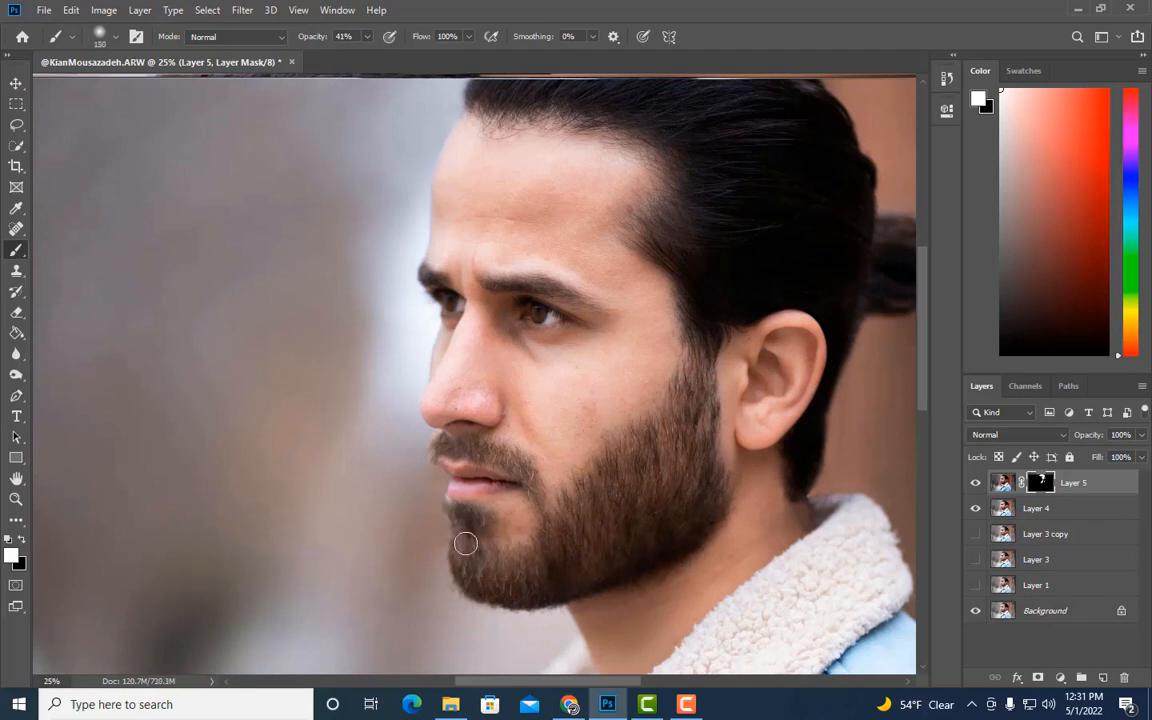
key("]")
key("]")
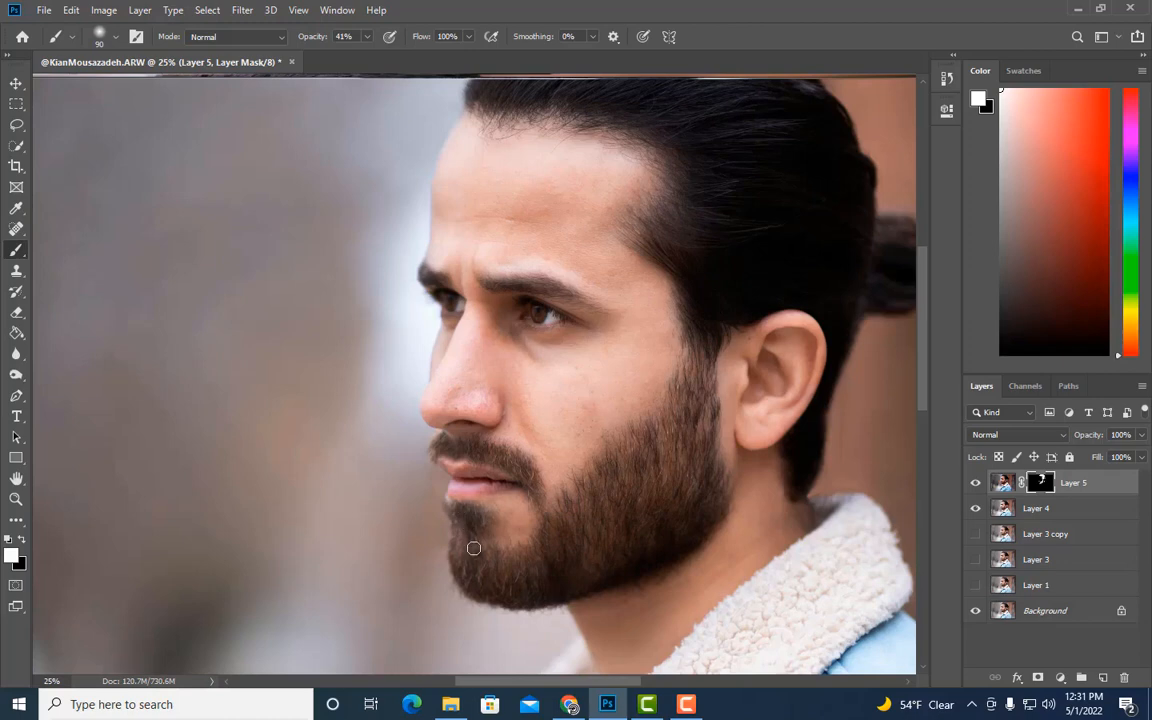
key("]")
key("]")
Lower Layer 5's opacity to 51% and compare the image with the layer hidden
key("ctrl+minus")
left_click_drag(1142, 435, 1109, 456)
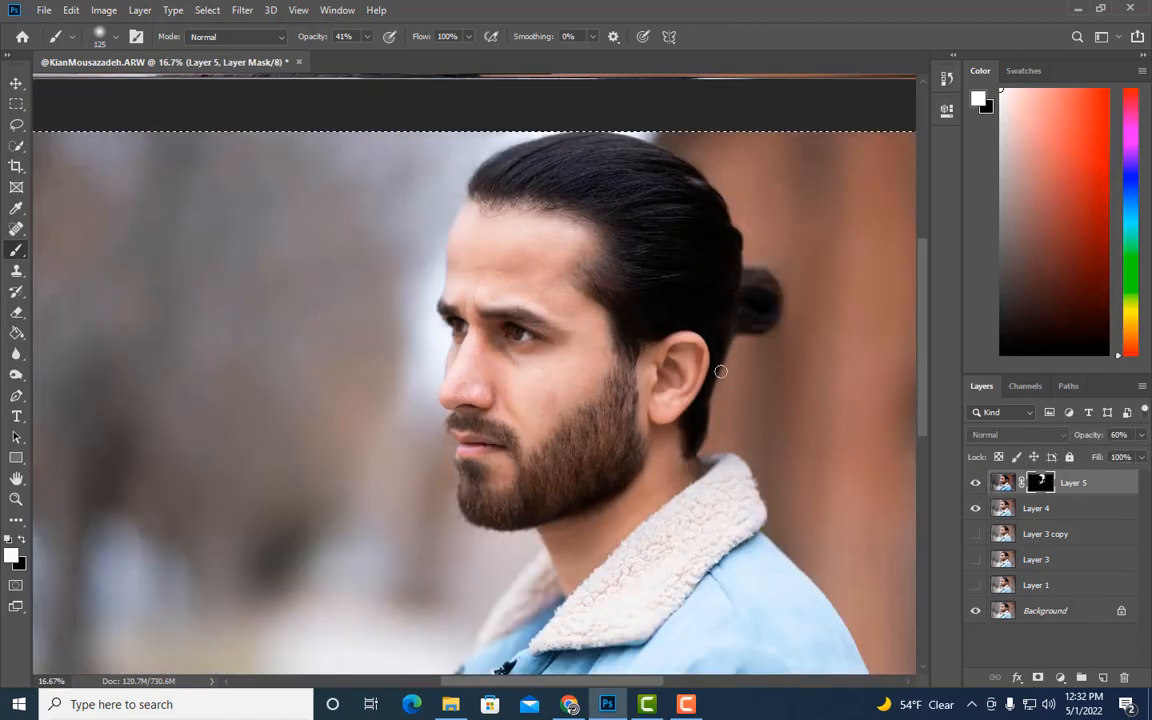
key("]")
key("]")
key("]")
key("]")
key("]")
key("]")
key("ctrl+minus")
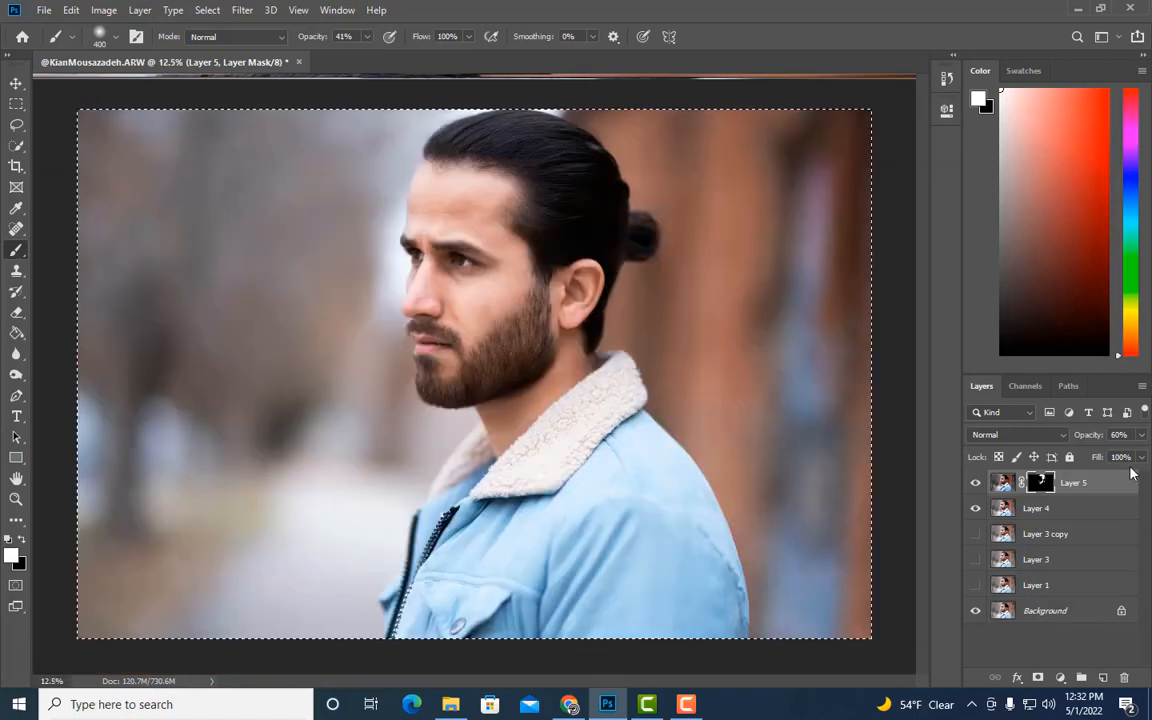
left_click(976, 483)
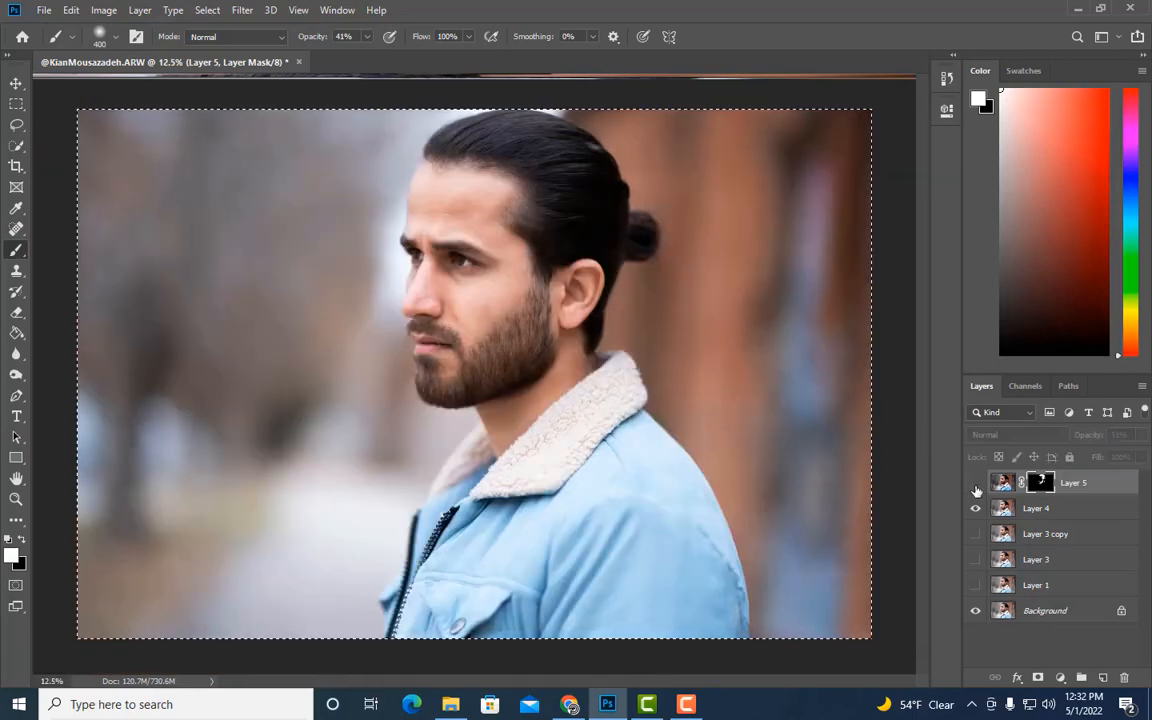
left_click(976, 488)
Try to merge Layer 5 with Layer 4
left_click(1049, 508, "ctrl")
right_click(1049, 508)
left_click(908, 485)
Darken the eyebrows and the near eye's lashes on Layer 5's mask with a 40 px brush at 41% opacity
left_click(16, 499)
left_click(454, 218)
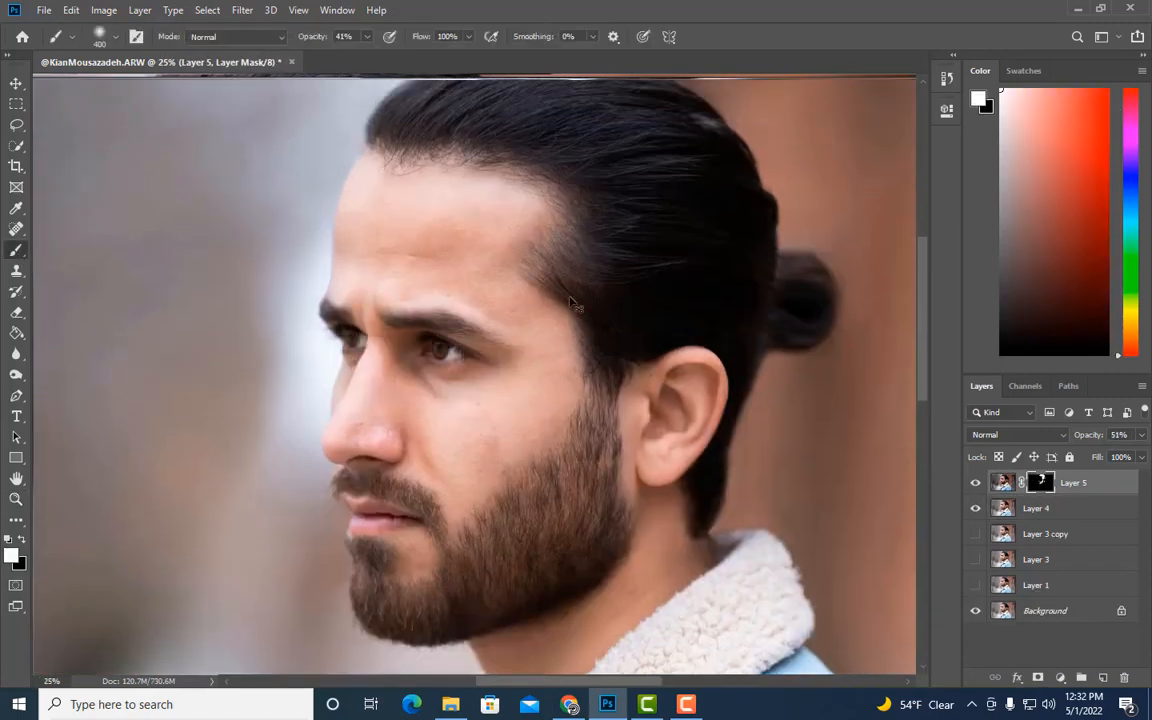
key("ctrl+plus")
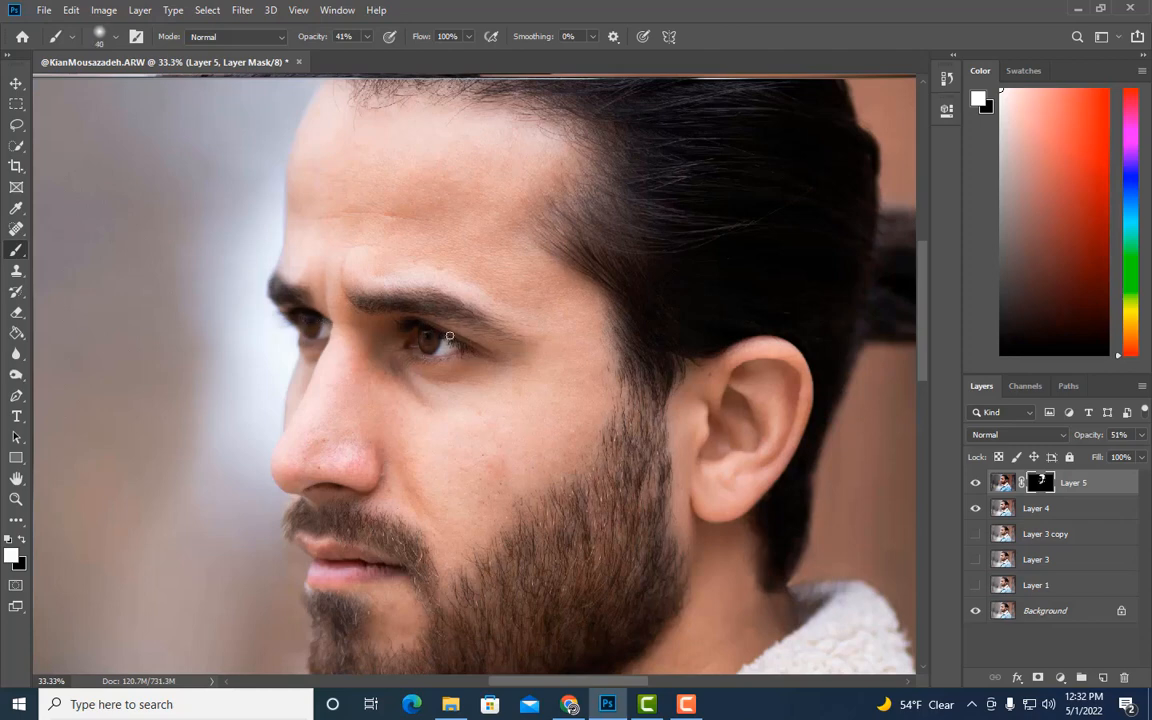
Compare the whole portrait with Layer 5 hidden and clear the selection around the image
key("ctrl+minus")
key("ctrl+minus")
key("ctrl+minus")
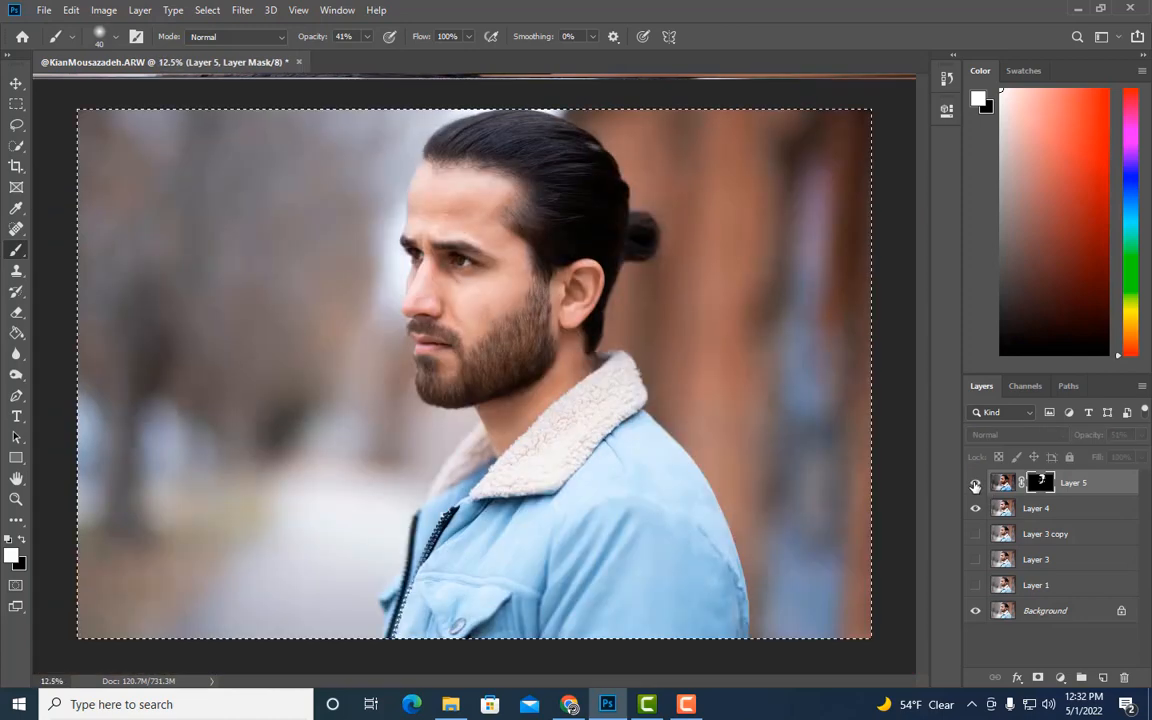
left_click(16, 104)
left_click(784, 478)
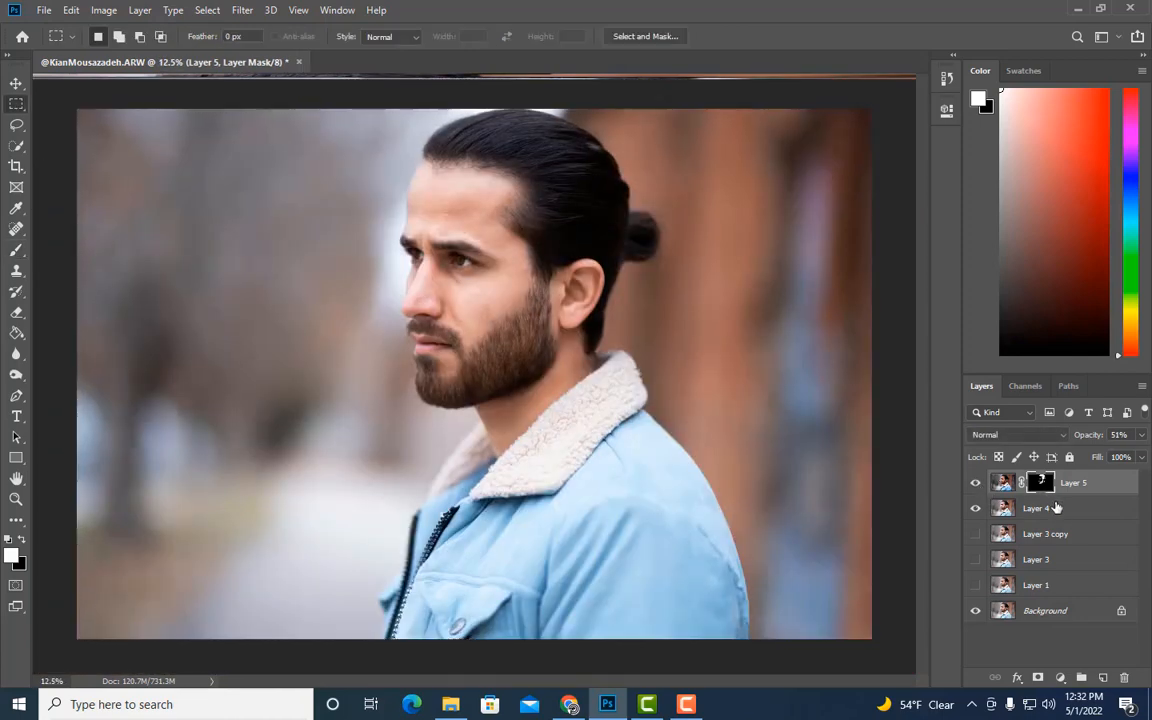
Merge Layer 5 with Layer 4, then delete Layer 3 copy, Layer 3 and Layer 1
left_click(1056, 508, "ctrl")
right_click(1053, 508)
left_click(908, 487)
left_click(1062, 535)
key("Delete")
key("Delete")
left_click(1057, 510)
key("Delete")
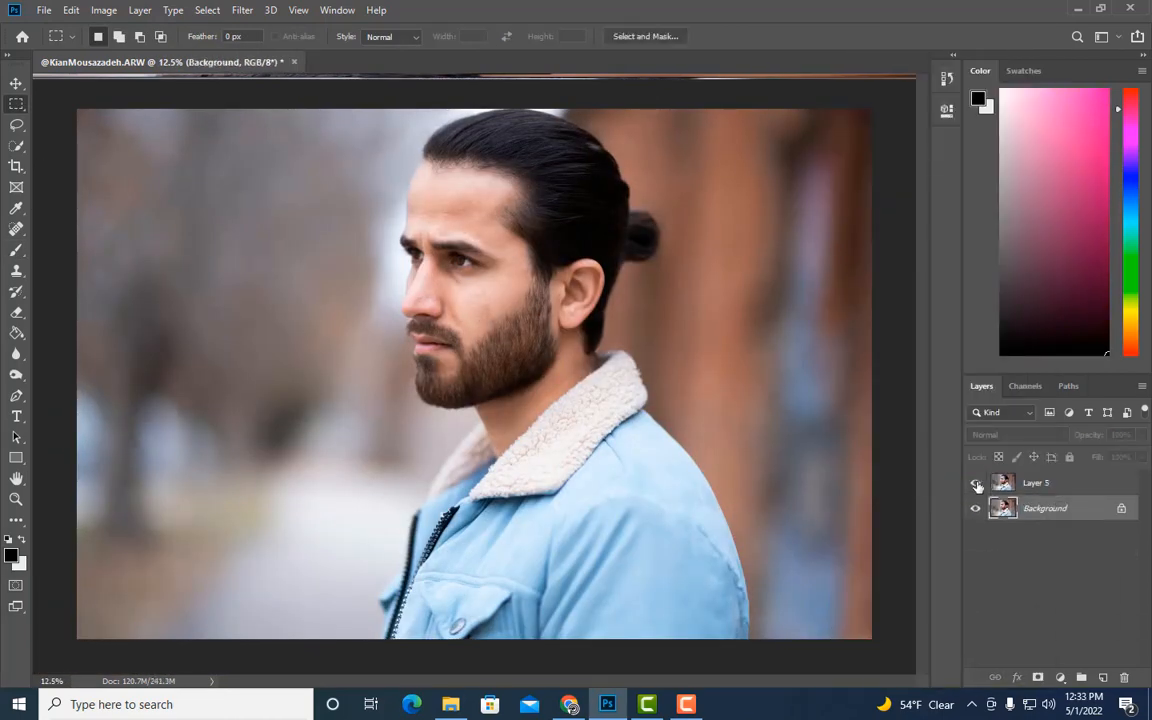
Compare the retouched portrait with the original by repeatedly hiding and showing Layer 5
left_click(976, 486)
left_click(976, 486)
left_click(976, 486)
left_click(976, 486)
left_click(976, 486)
left_click(976, 486)
Duplicate the Background layer and the merged Layer 5
key("ctrl+j")
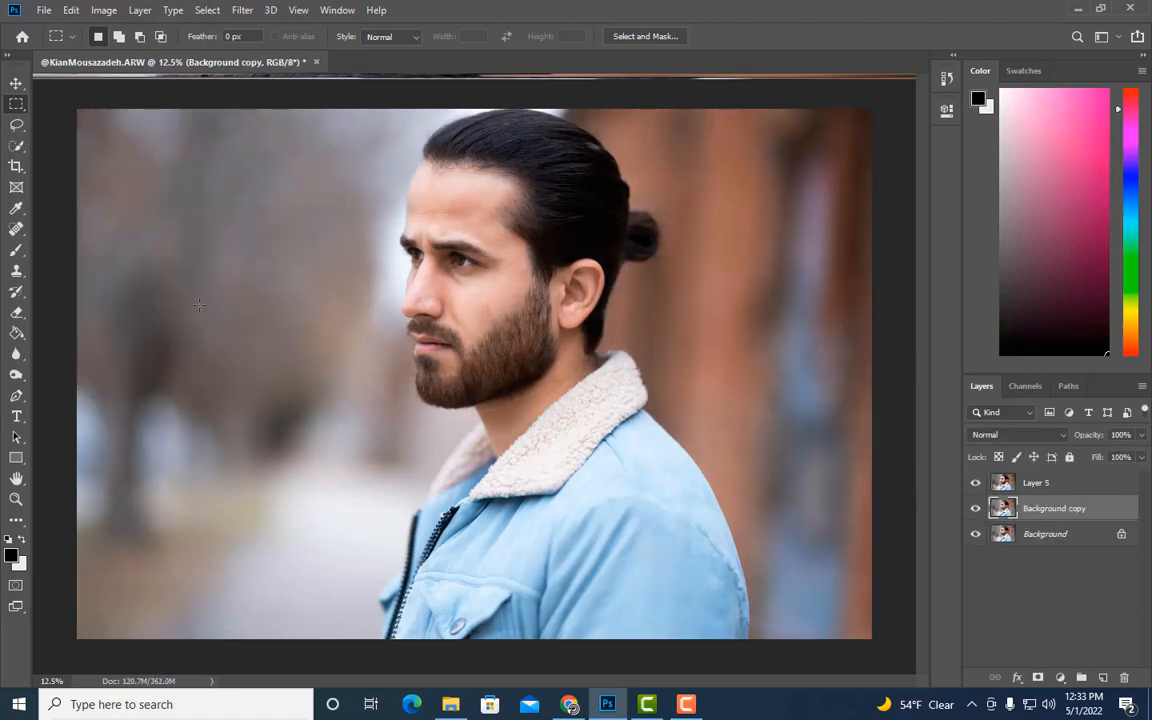
key("z")
left_click(505, 190)
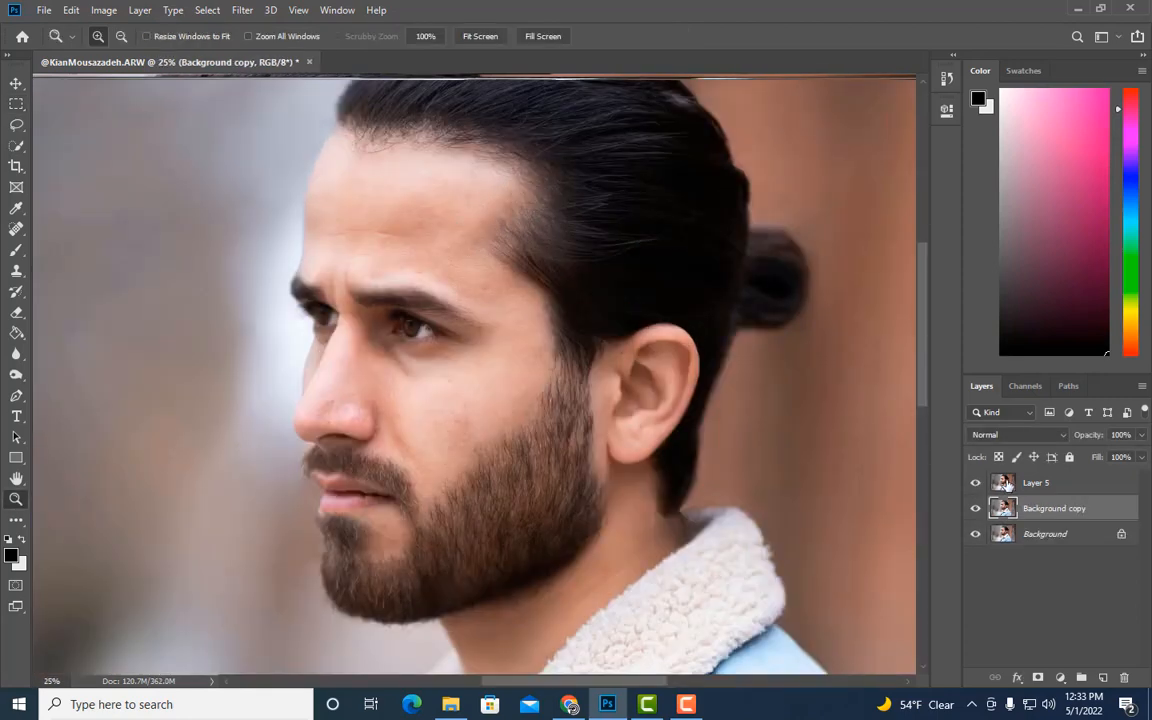
left_click(1040, 484)
key("ctrl+j")
Switch the painting tool to the Mixer Brush
left_click(104, 10)
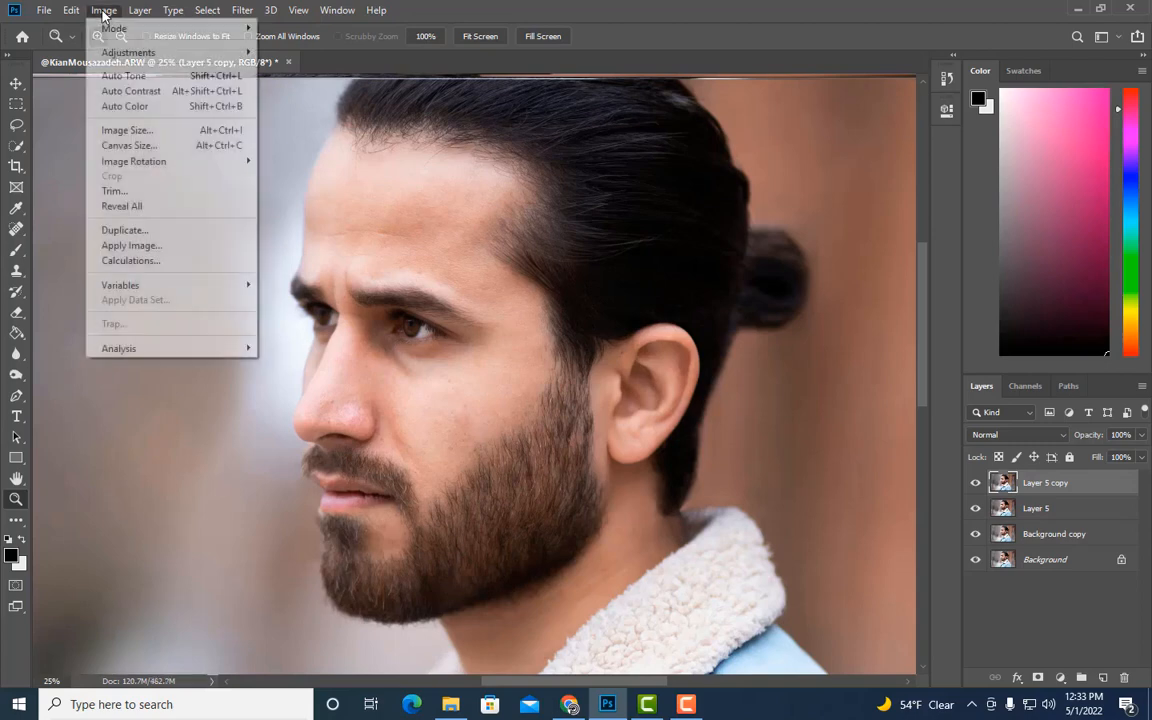
left_click(22, 255)
right_click(22, 255)
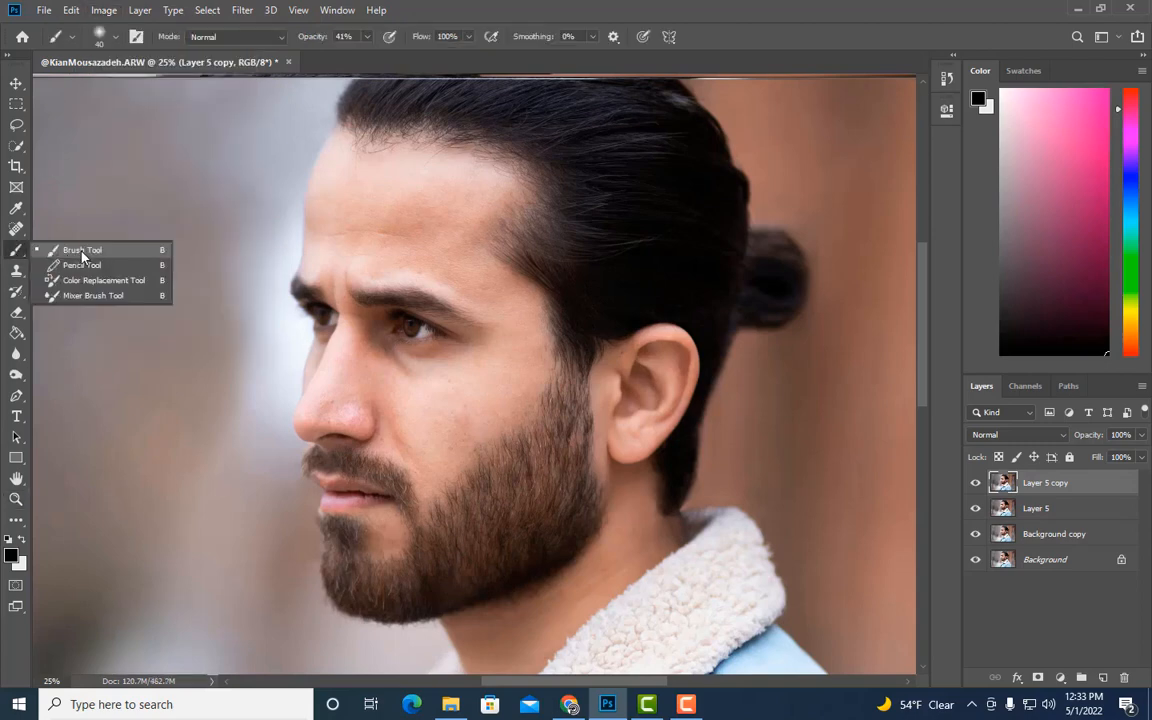
left_click(66, 266)
Sharpen the portrait with a duplicate of Layer 5 copy, using a 4.6-pixel High Pass filter and Soft Light blending
key("ctrl+j")
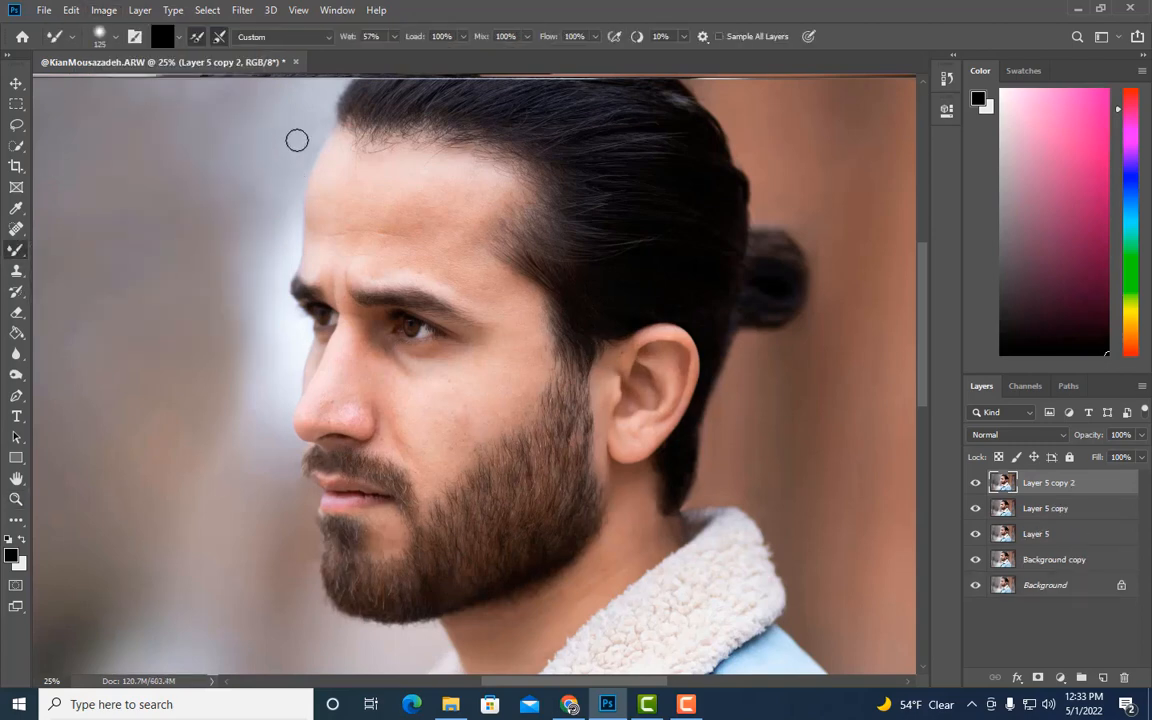
left_click(242, 10)
mouse_move(262, 327)
left_click(465, 337)
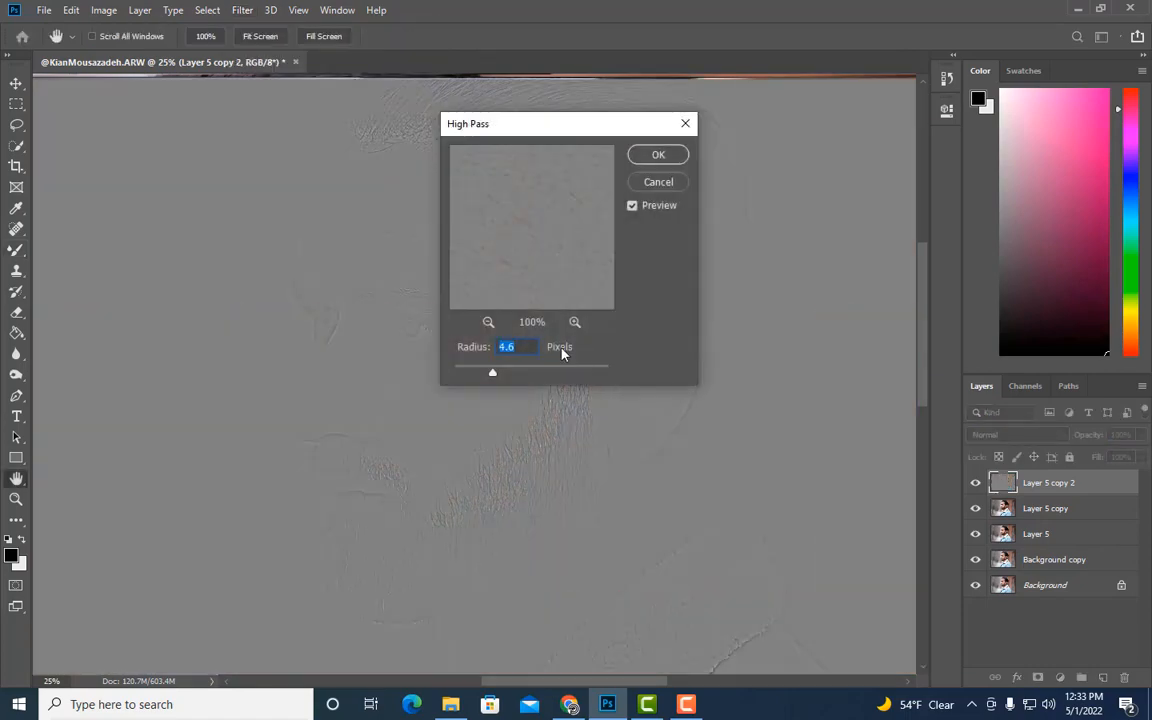
key("Return")
left_click(1000, 434)
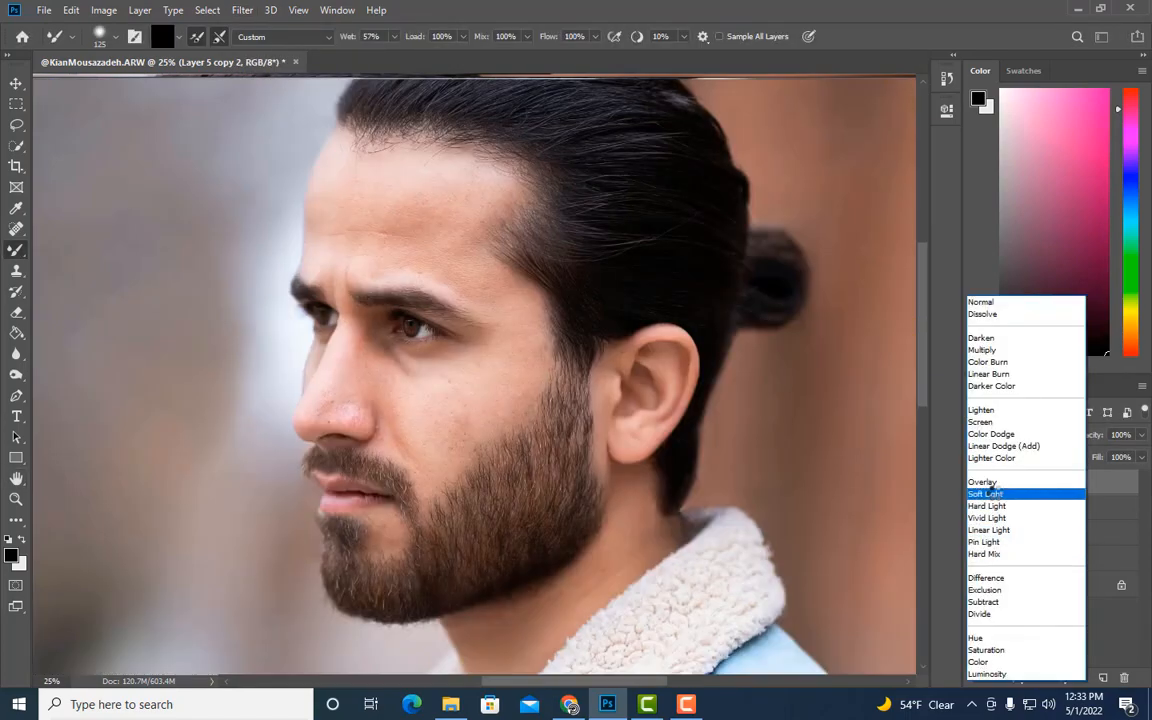
left_click(987, 494)
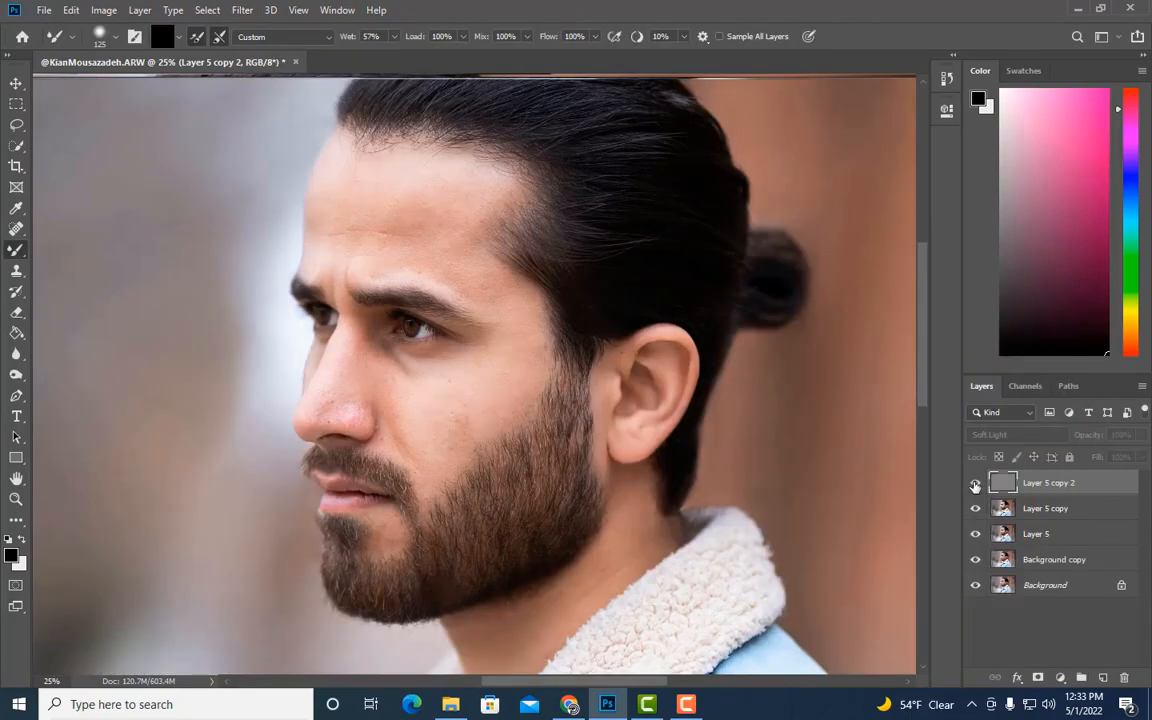
Compare the face's sharpness up close with the High Pass layer hidden and shown
key("ctrl+plus")
key("ctrl+plus")
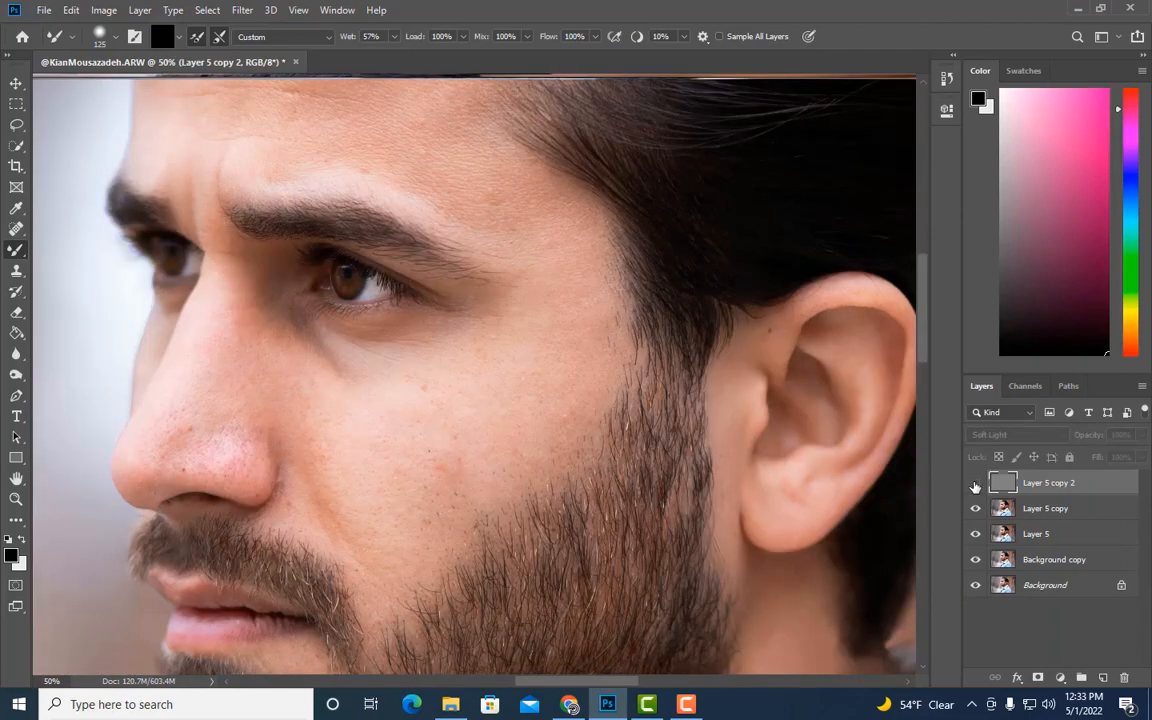
left_click(975, 486)
key("ctrl+minus")
key("ctrl+minus")
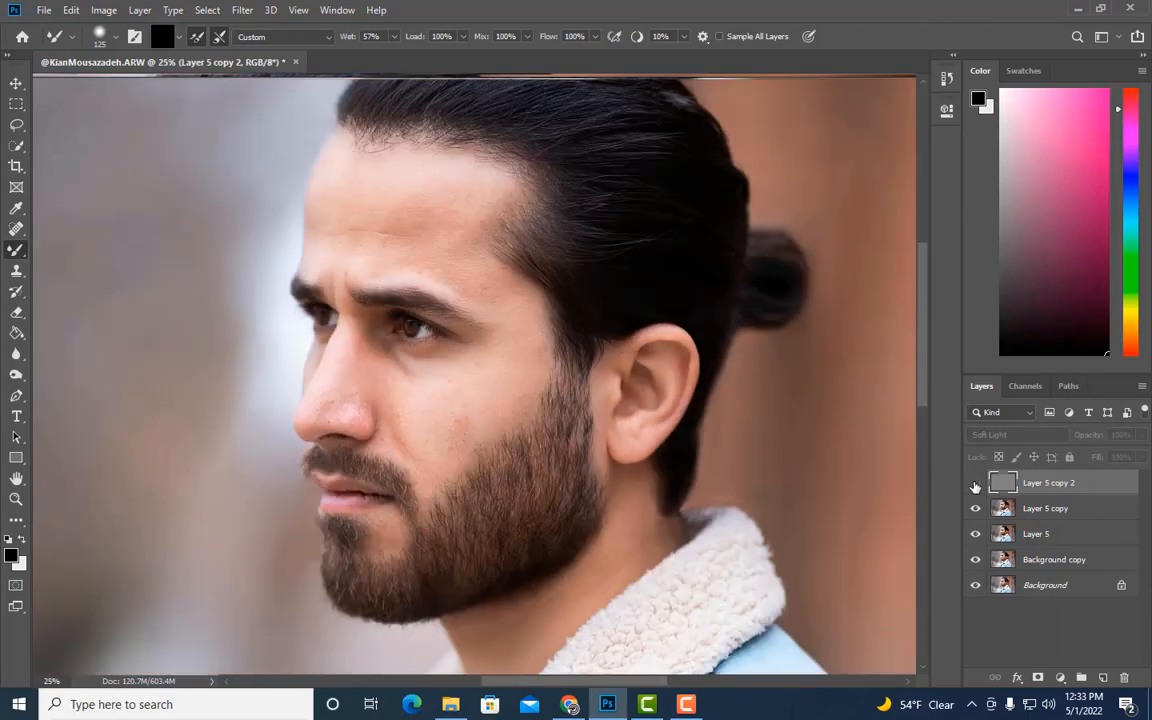
Duplicate the High Pass layer and Layer 5 copy, then merge both High Pass layers with the new portrait copy
key("ctrl+j")
left_click(1030, 512)
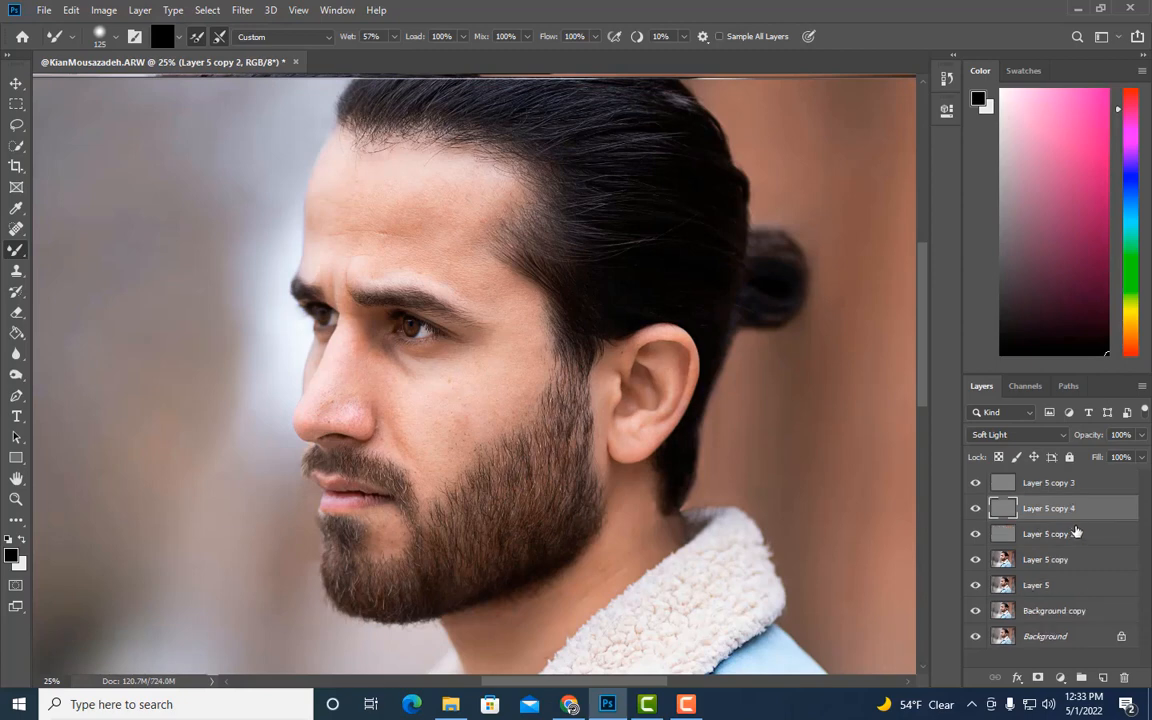
left_click(1036, 534)
key("ctrl+j")
left_click(1061, 485, "shift")
right_click(1063, 485)
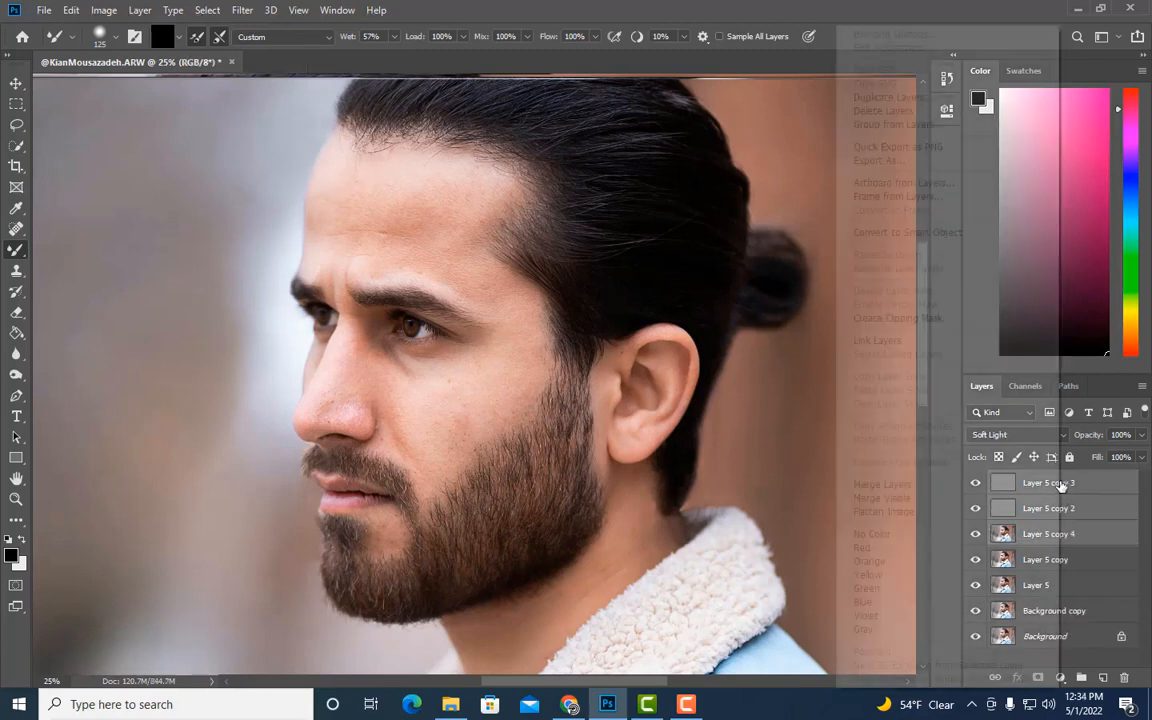
left_click(1002, 490)
left_click(976, 486)
left_click(976, 486)
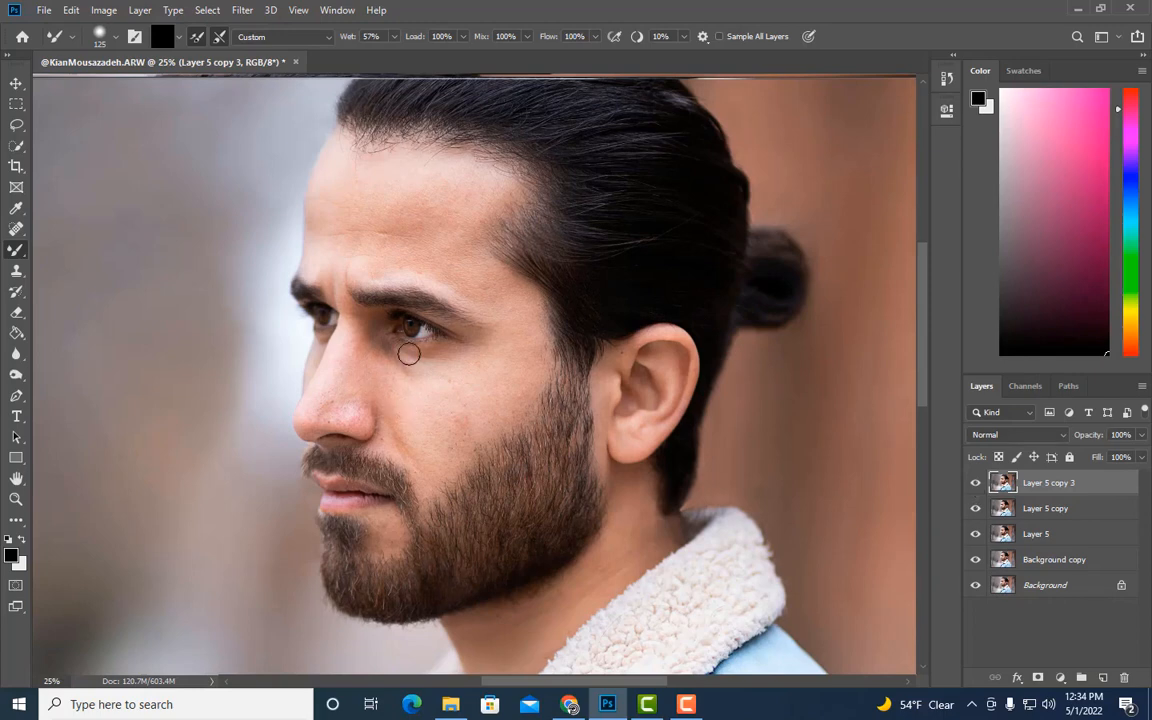
Duplicate the merged top layer and blend the forehead skin with a 400 px Mixer Brush
key("ctrl+j")
key("ctrl+plus")
scroll(320, 300, "up", 2)
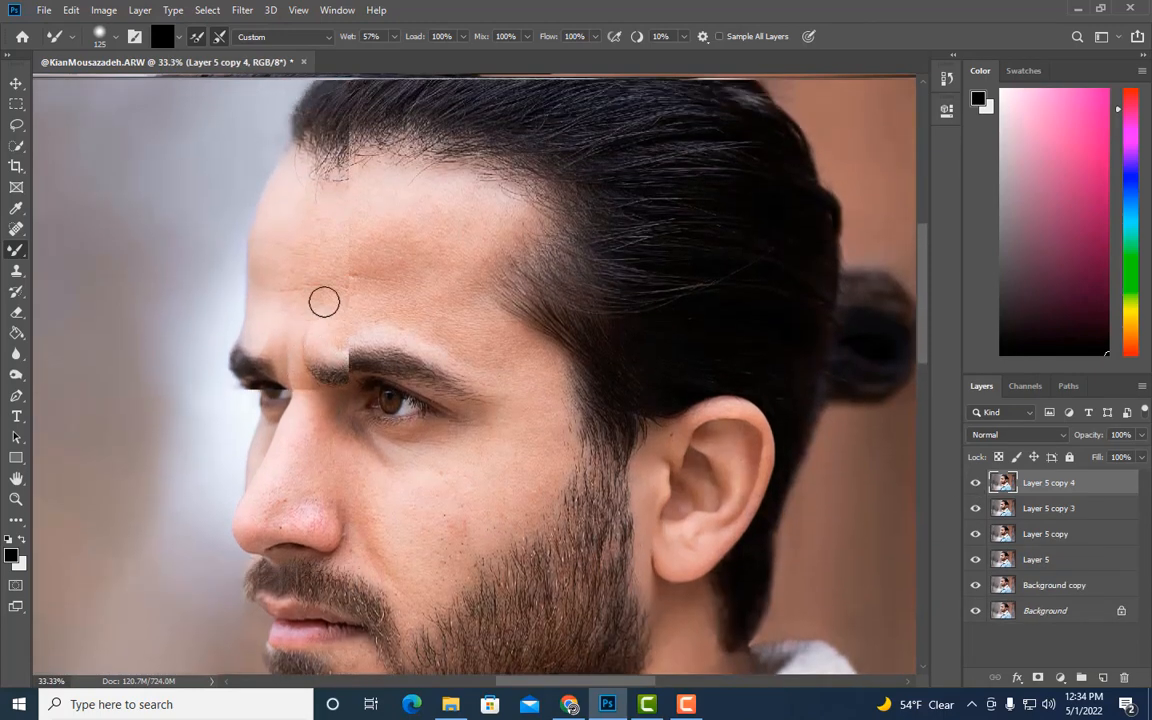
key("bracketright")
key("bracketright")
key("bracketright")
key("bracketright")
key("bracketright")
key("bracketright")
mouse_move(410, 236)
left_mouse_down()
mouse_move(442, 303)
mouse_move(405, 250)
mouse_move(445, 234)
left_mouse_up()
Lower the Mixer Brush's Wet value to 25% and smooth the forehead down to the brow with a 200 px brush
left_click(395, 37)
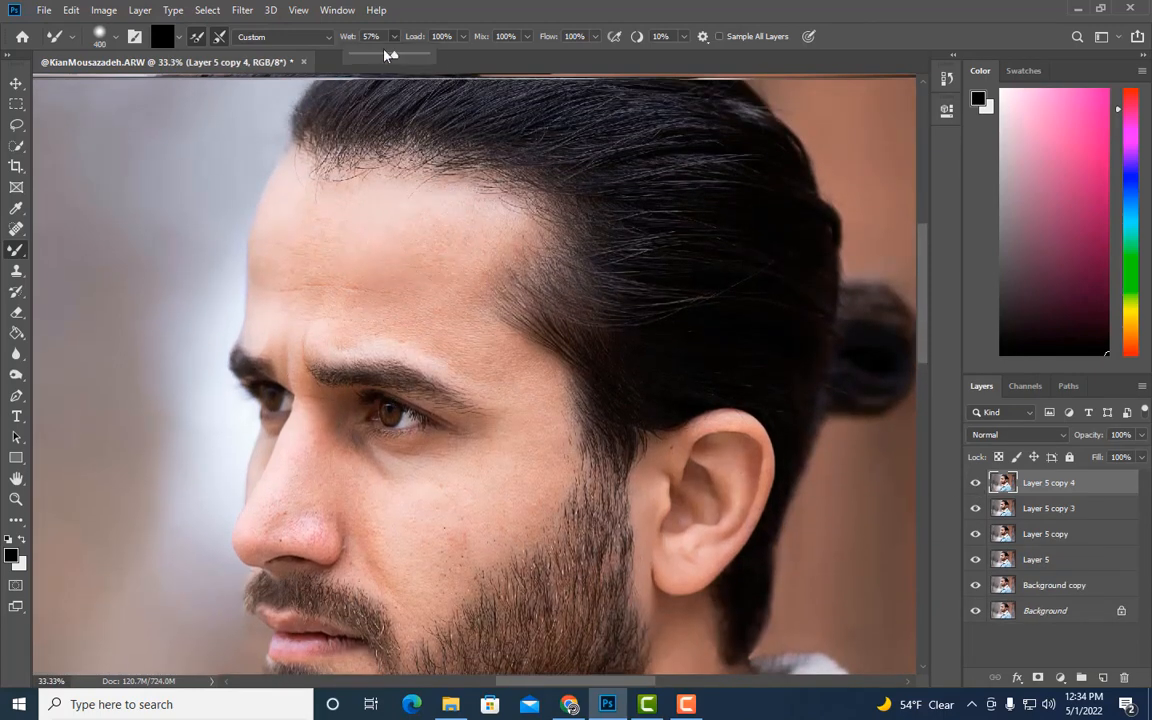
left_click_drag(393, 54, 368, 55)
key("bracketleft")
key("bracketleft")
mouse_move(304, 217)
left_mouse_down()
mouse_move(288, 268)
mouse_move(401, 274)
mouse_move(313, 225)
mouse_move(321, 210)
mouse_move(379, 200)
mouse_move(465, 232)
mouse_move(443, 229)
mouse_move(494, 264)
mouse_move(435, 327)
mouse_move(335, 302)
mouse_move(273, 305)
mouse_move(427, 329)
left_mouse_up()
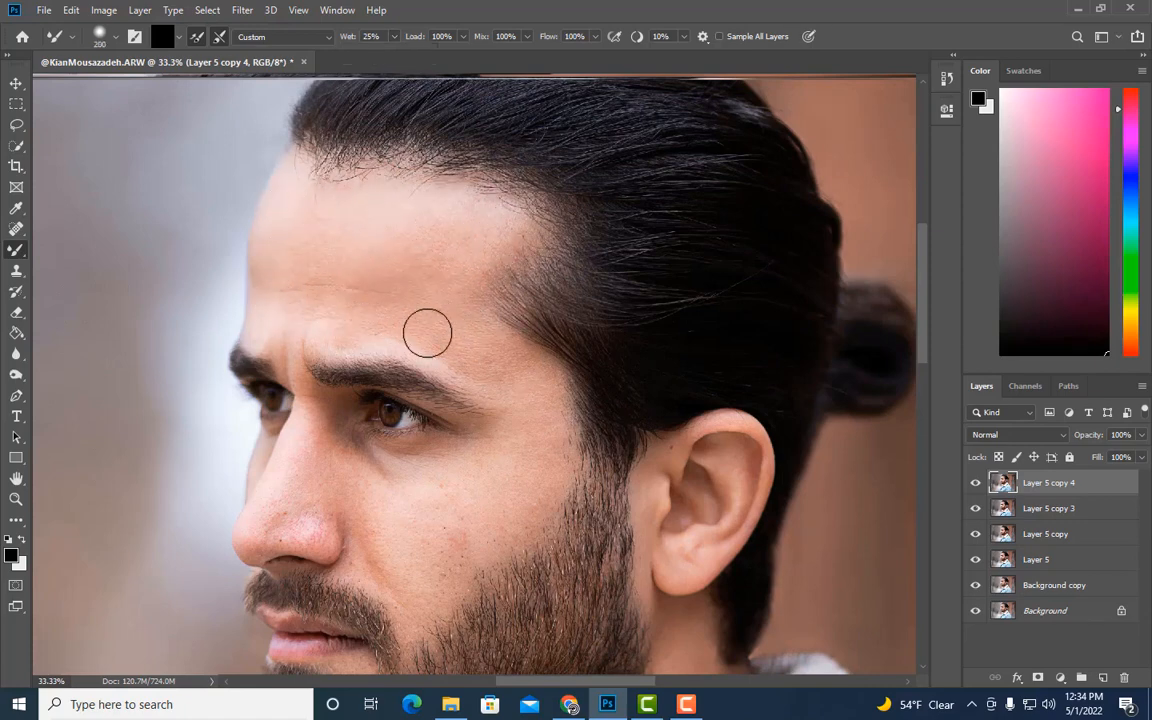
key("bracketleft")
key("bracketleft")
Smooth the near cheek between the eye and the beard with a Mixer Brush of up to 250 px
scroll(475, 285, "down", 1)
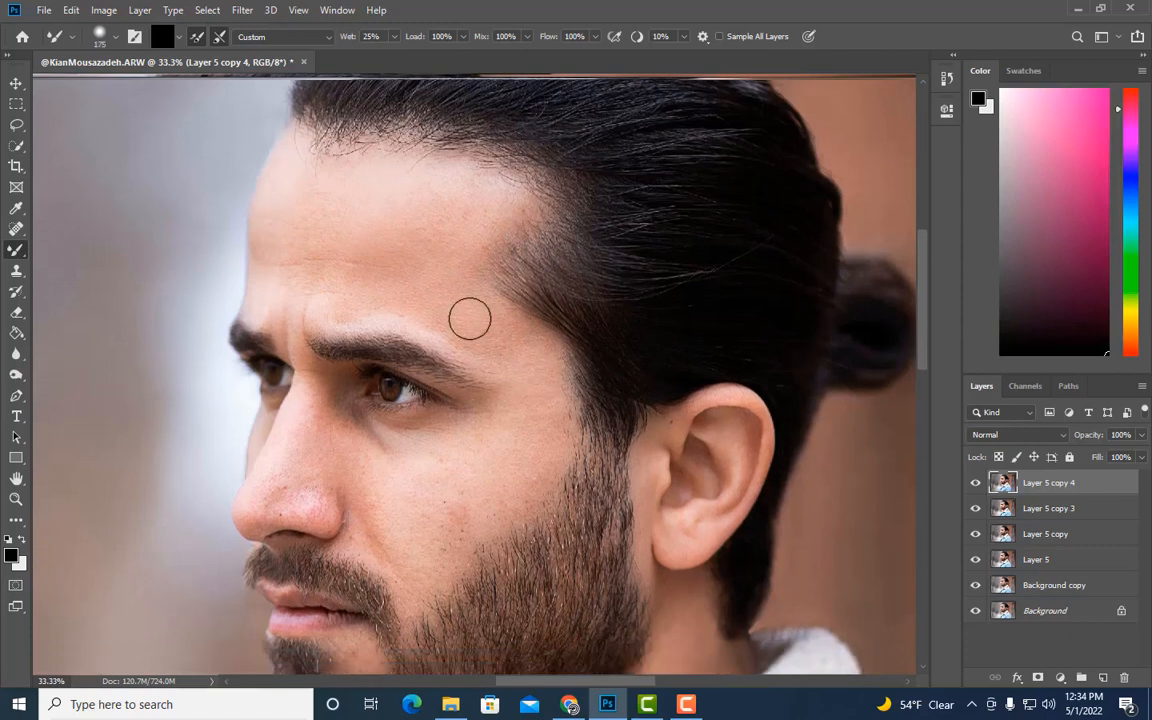
key("bracketright")
key("bracketright")
mouse_move(522, 430)
left_mouse_down()
mouse_move(449, 533)
mouse_move(537, 396)
mouse_move(481, 507)
mouse_move(416, 519)
left_mouse_up()
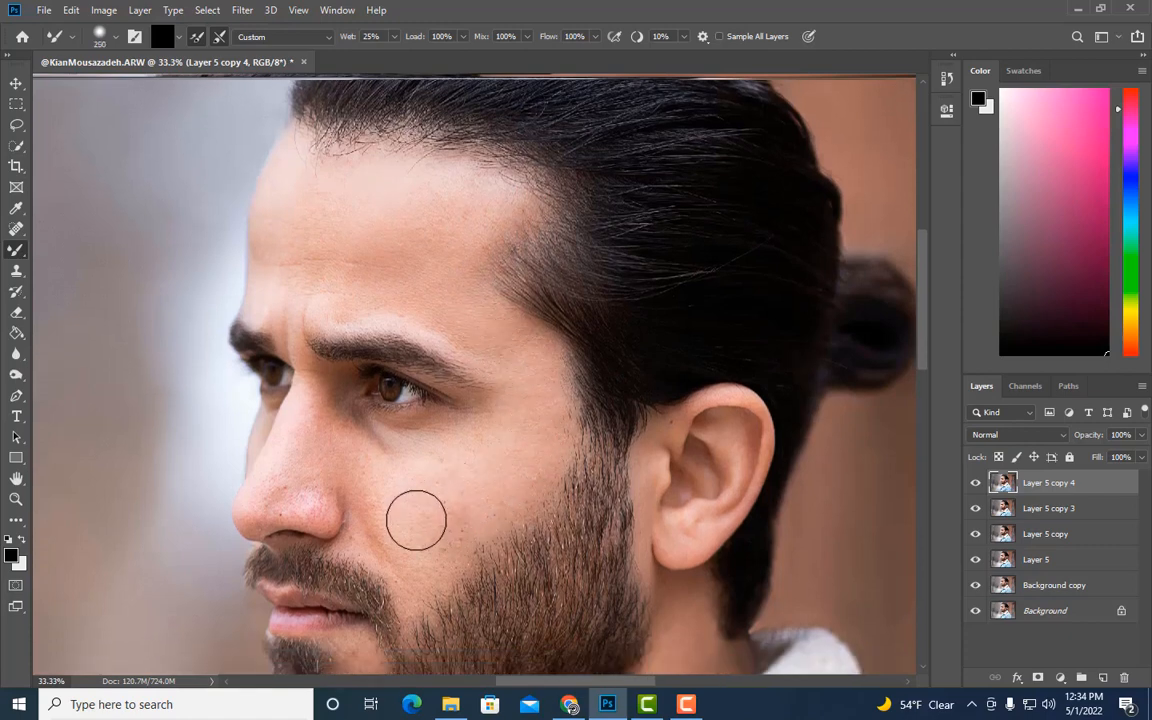
key("bracketleft")
key("bracketleft")
key("bracketleft")
key("bracketright")
key("bracketright")
key("bracketright")
key("bracketright")
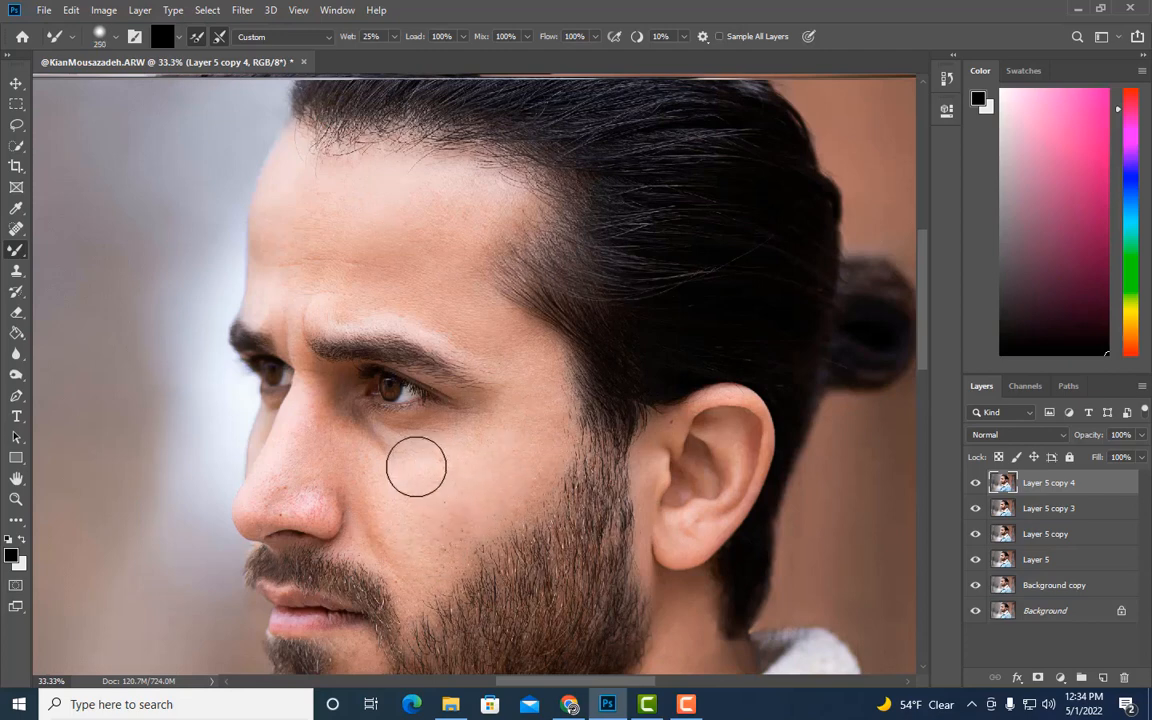
Blend the bridge of the nose with a 100 px Mixer Brush and the skin under the near eye with 175 px
key("bracketleft")
key("bracketleft")
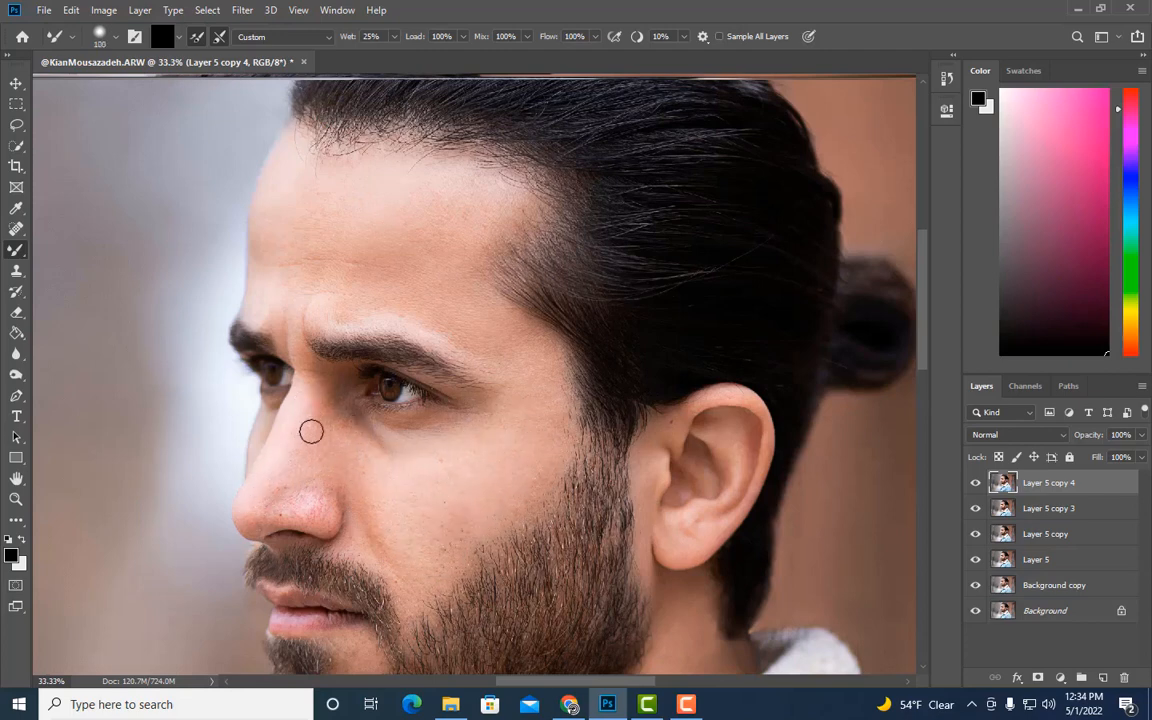
key("ctrl+plus")
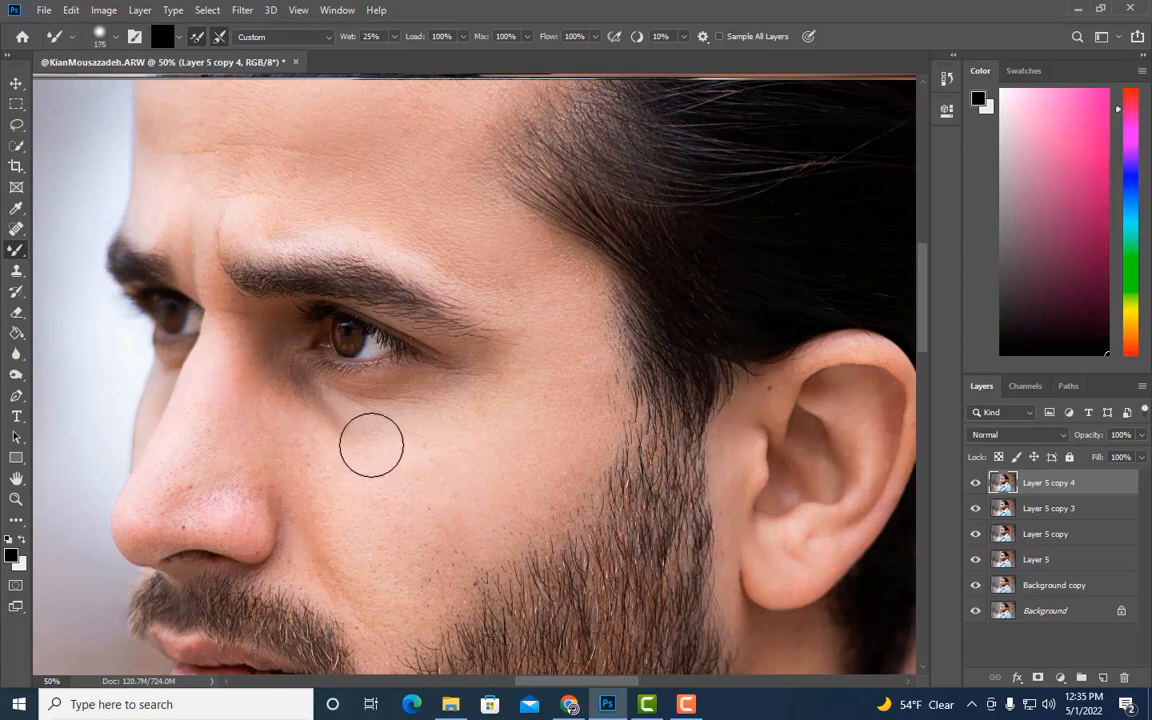
Raise the Mixer Brush's Wet value to 35% and smooth the outer cheek beside the near eye at 250 px
scroll(376, 446, "down", 1)
key("bracketright")
key("bracketright")
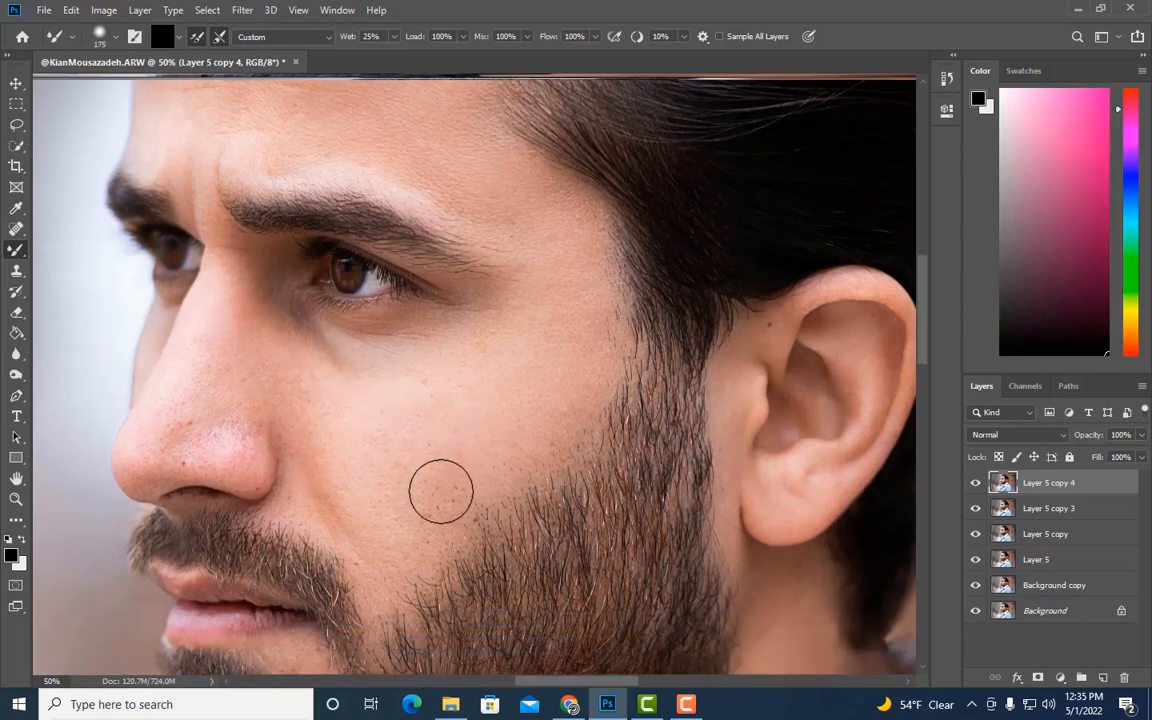
left_click(395, 38)
left_click(402, 55)
left_click(571, 311)
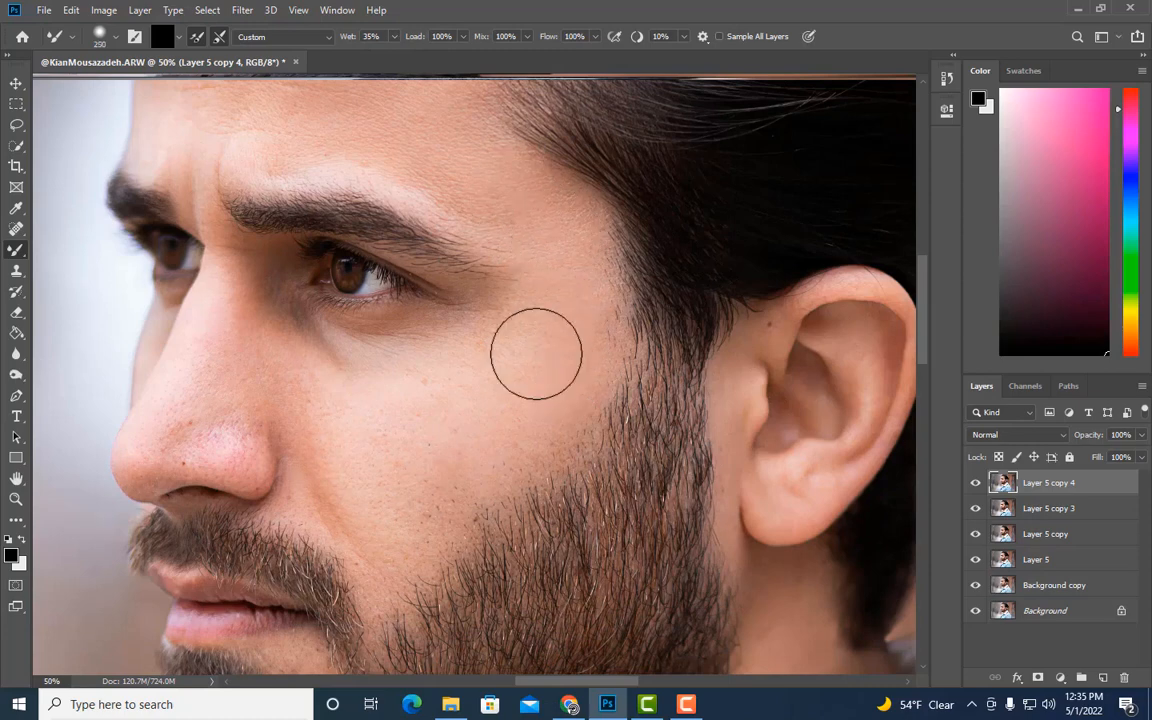
Blend the fold beside the nostril with a 90 px Mixer Brush and the middle of the cheek with a larger one
key("bracketleft")
key("bracketleft")
key("bracketleft")
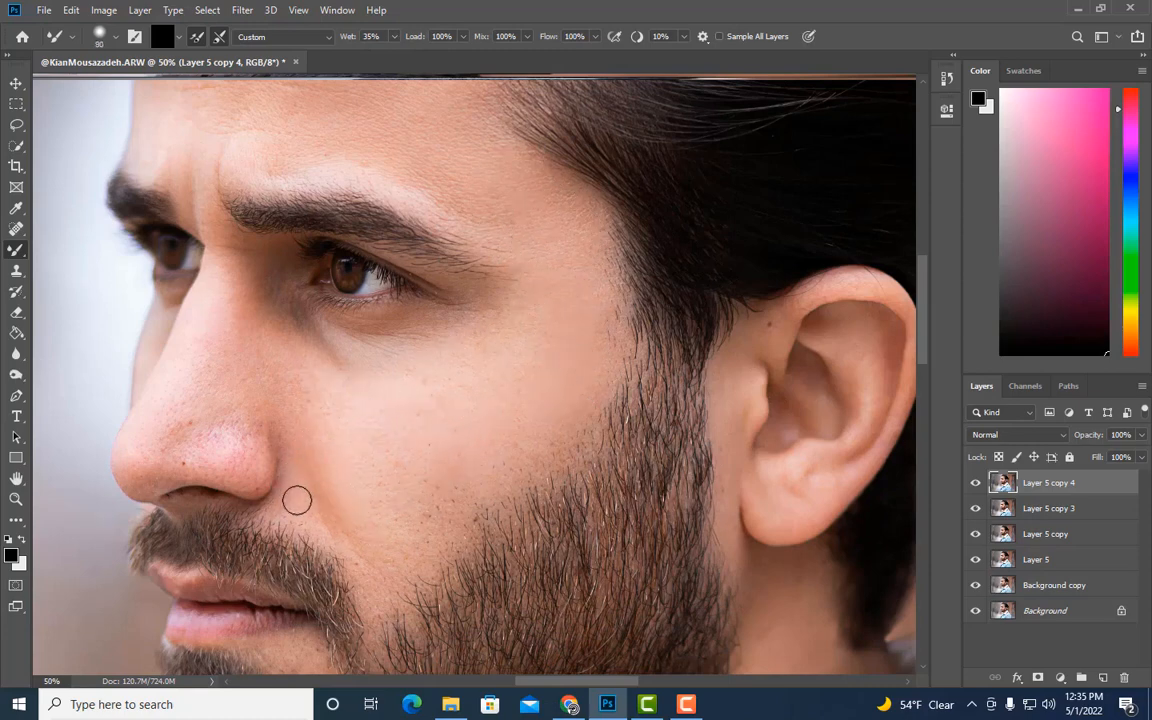
key("bracketright")
key("bracketright")
key("bracketright")
key("bracketright")
key("bracketright")
key("bracketright")
key("bracketright")
mouse_move(450, 438)
left_mouse_down()
mouse_move(386, 486)
mouse_move(470, 465)
left_mouse_up()
Smooth the nose from bridge to tip with the Mixer Brush at 125 px and 100 px
key("bracketleft")
key("bracketleft")
key("bracketleft")
key("bracketleft")
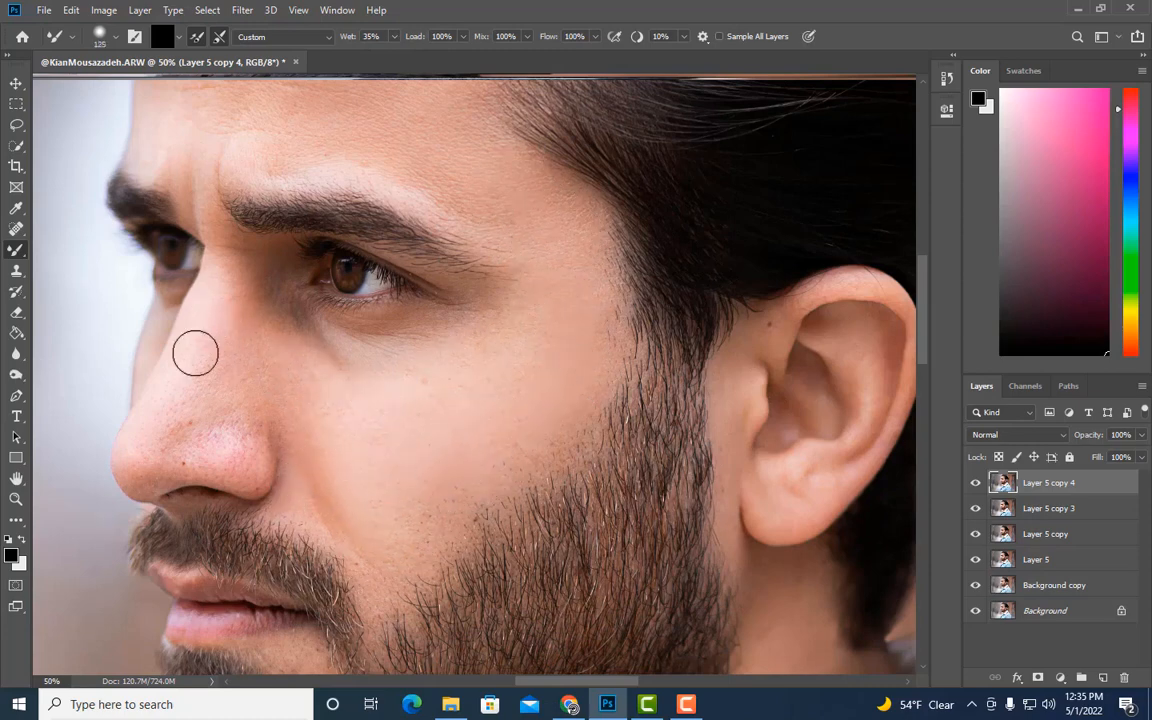
key("bracketleft")
key("bracketleft")
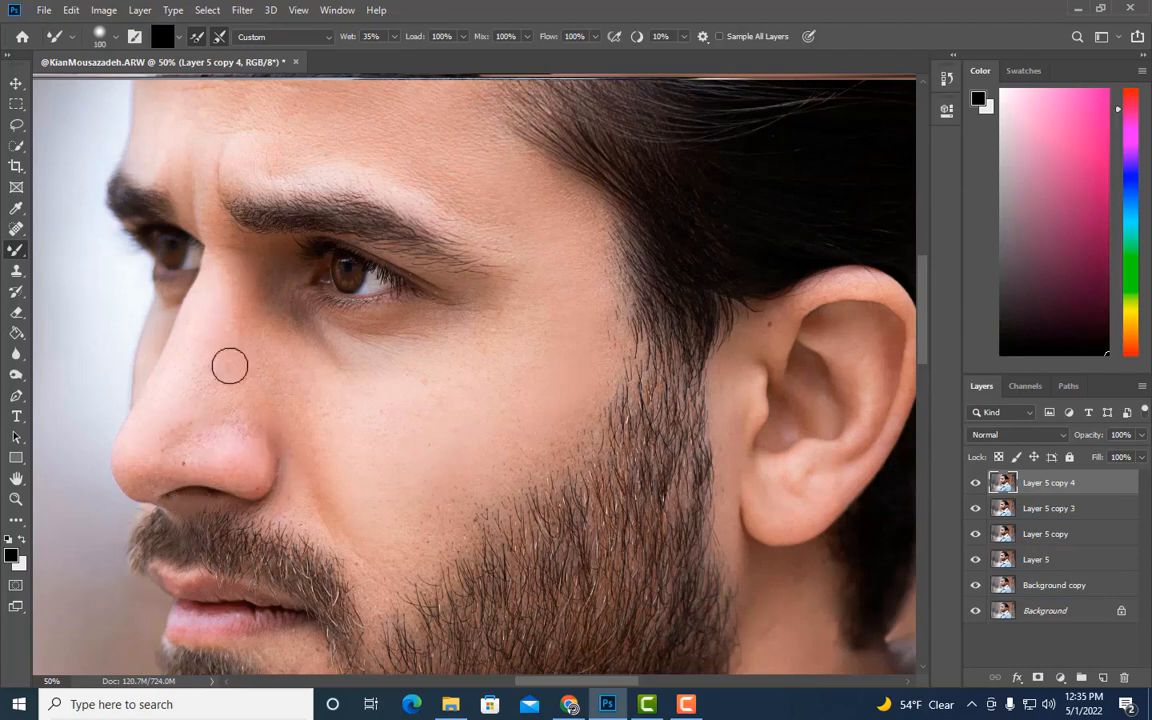
Blend the lower cheek along the smile line at 100 px and the cheek above the beard at 200 px
key("bracketright")
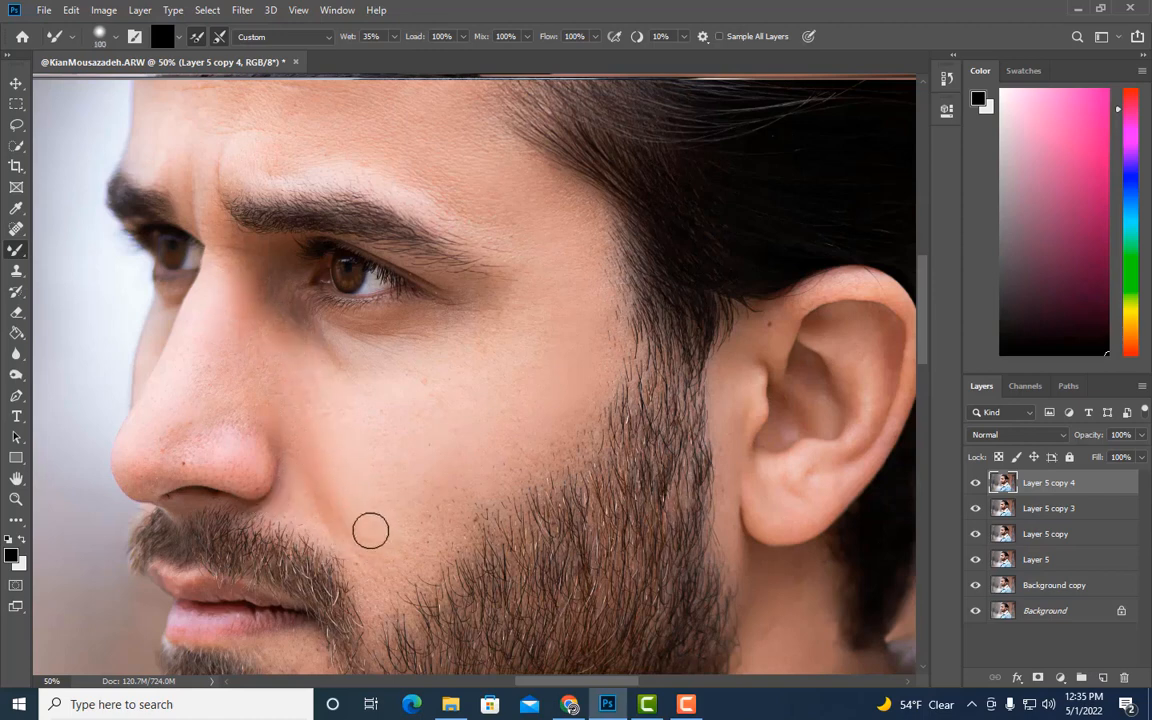
key("bracketright")
key("bracketright")
key("bracketright")
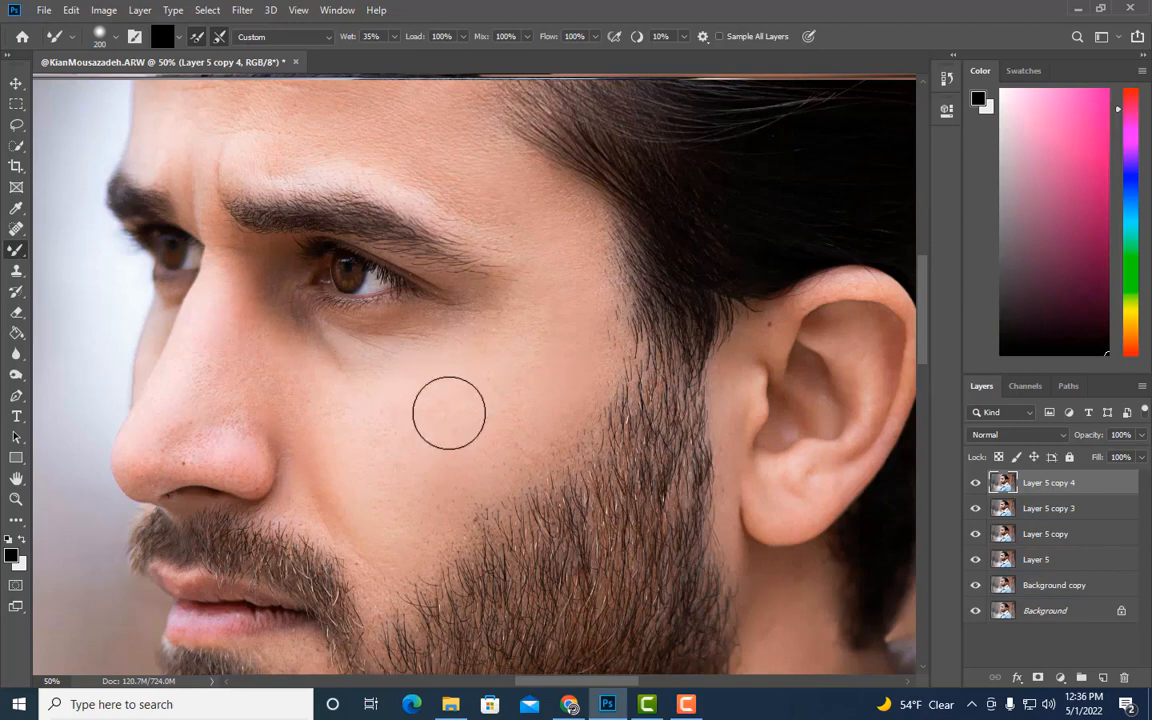
Smooth the bare skin patch below the lower lip with a 90 px Mixer Brush
scroll(352, 406, "down", 3)
key("bracketleft")
key("bracketleft")
key("bracketleft")
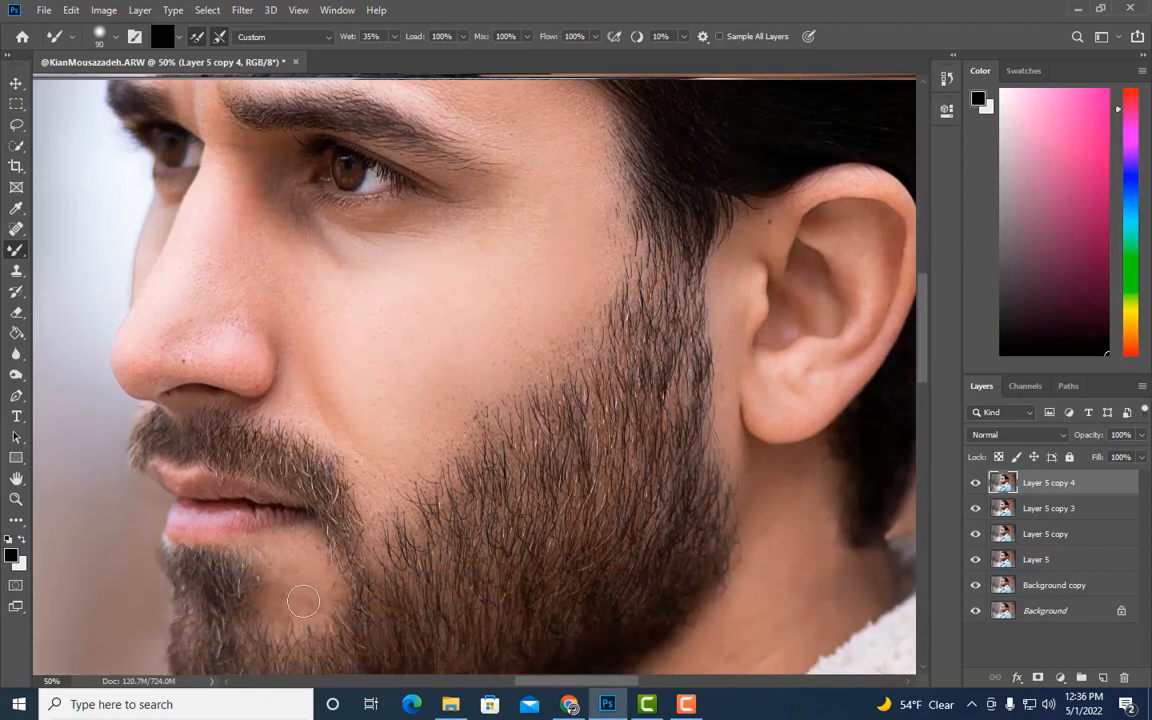
Blend the neck skin between the beard and the collar with a 200 px Mixer Brush
key("bracketright")
key("bracketright")
key("bracketright")
key("bracketright")
key("bracketright")
key("bracketright")
key("ctrl+minus")
scroll(600, 430, "down", 2)
key("bracketleft")
key("bracketleft")
key("bracketleft")
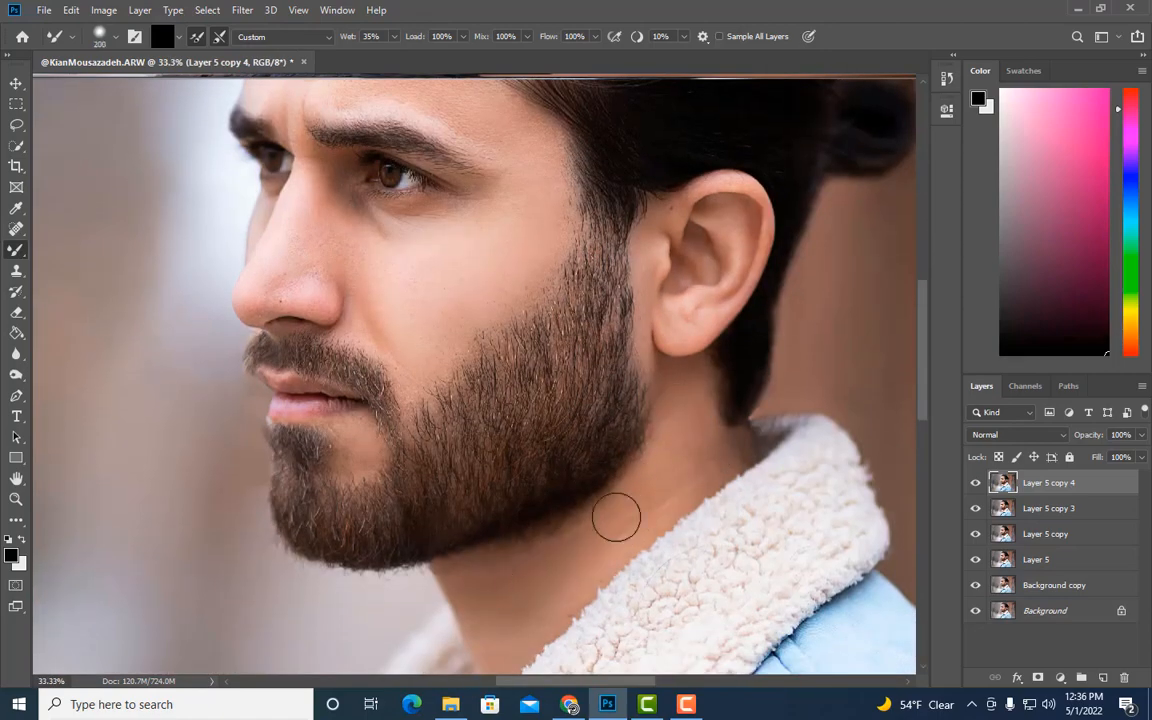
Smooth the neck below the ear and along the collar edge with a 100 px Mixer Brush
key("bracketleft")
key("bracketleft")
scroll(559, 571, "down", 2)
key("bracketleft")
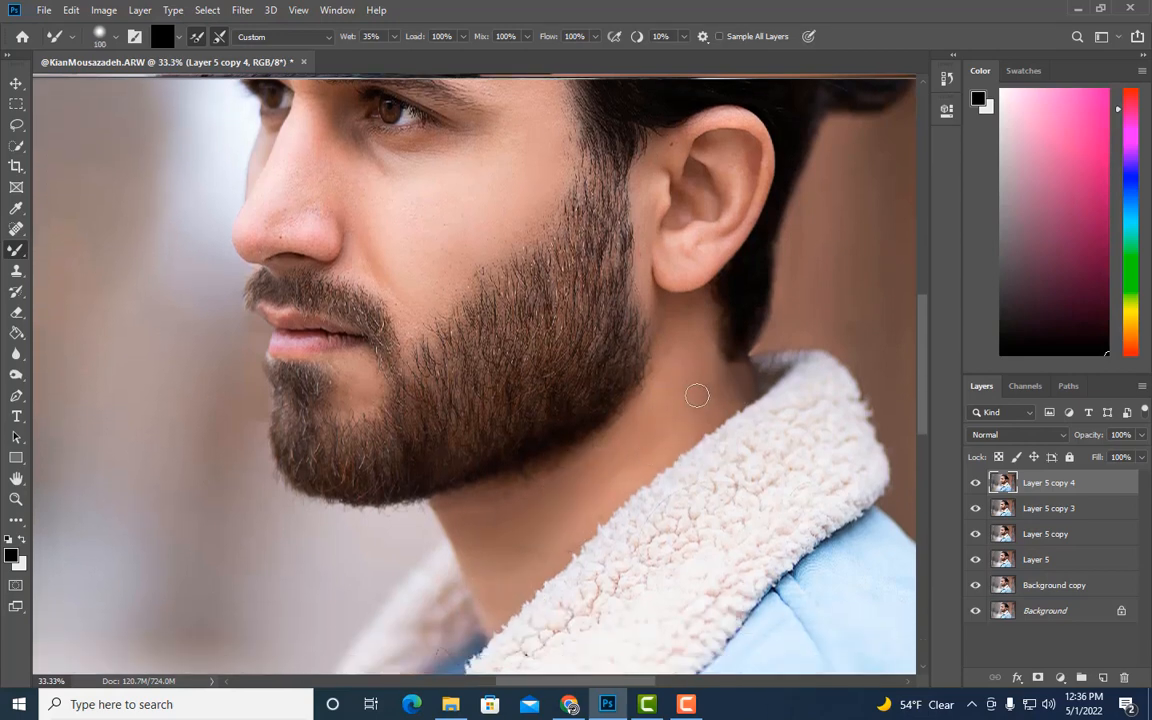
Smooth the forehead near the hairline with a 200 px Mixer Brush and the skin above the brows at 125 px
scroll(694, 361, "up", 7)
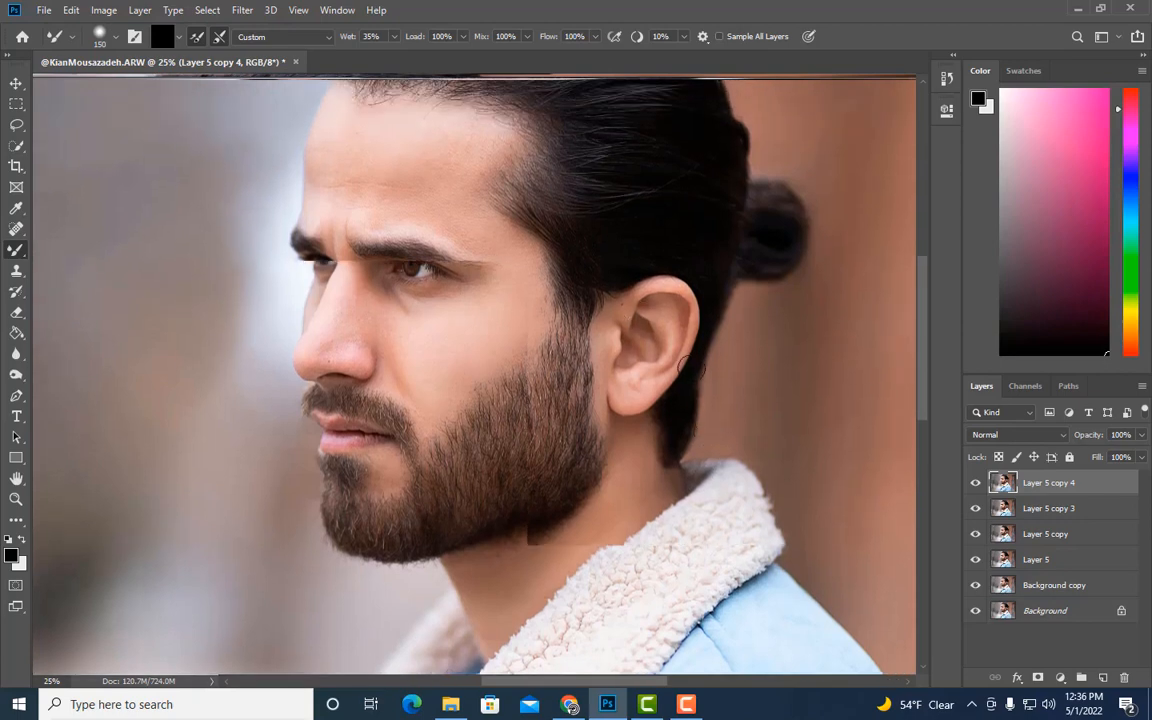
scroll(574, 273, "up", 2)
key("bracketright")
key("bracketright")
key("bracketright")
key("bracketright")
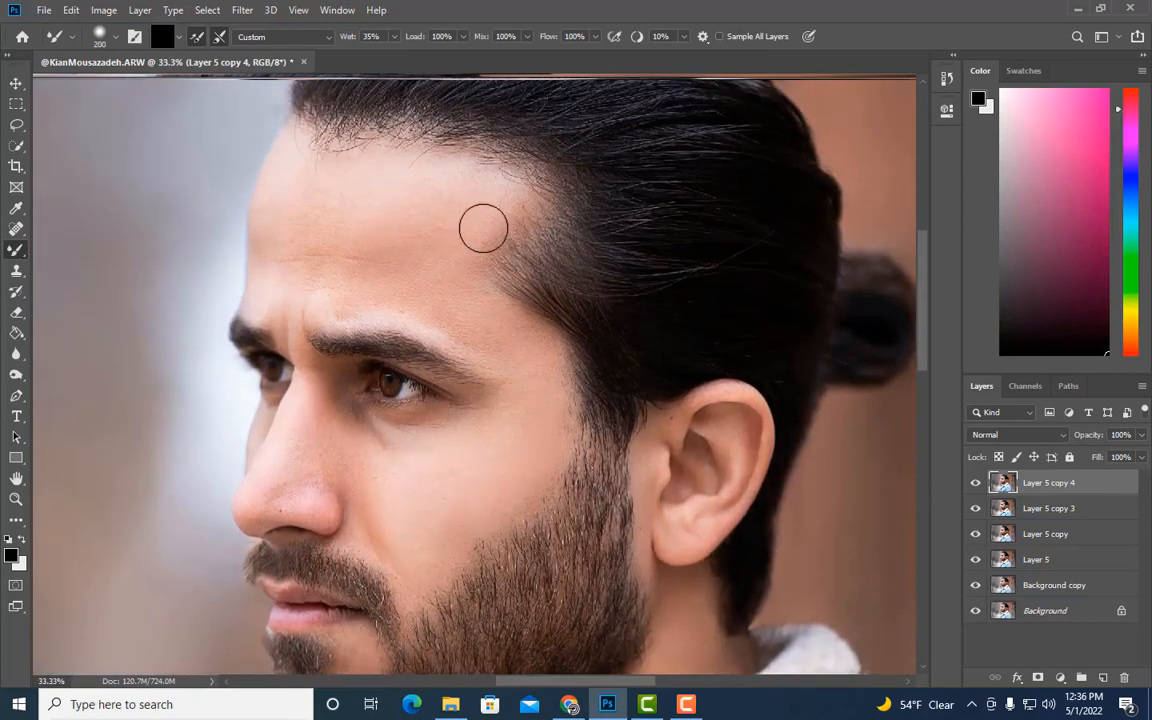
key("bracketleft")
key("bracketleft")
key("bracketleft")
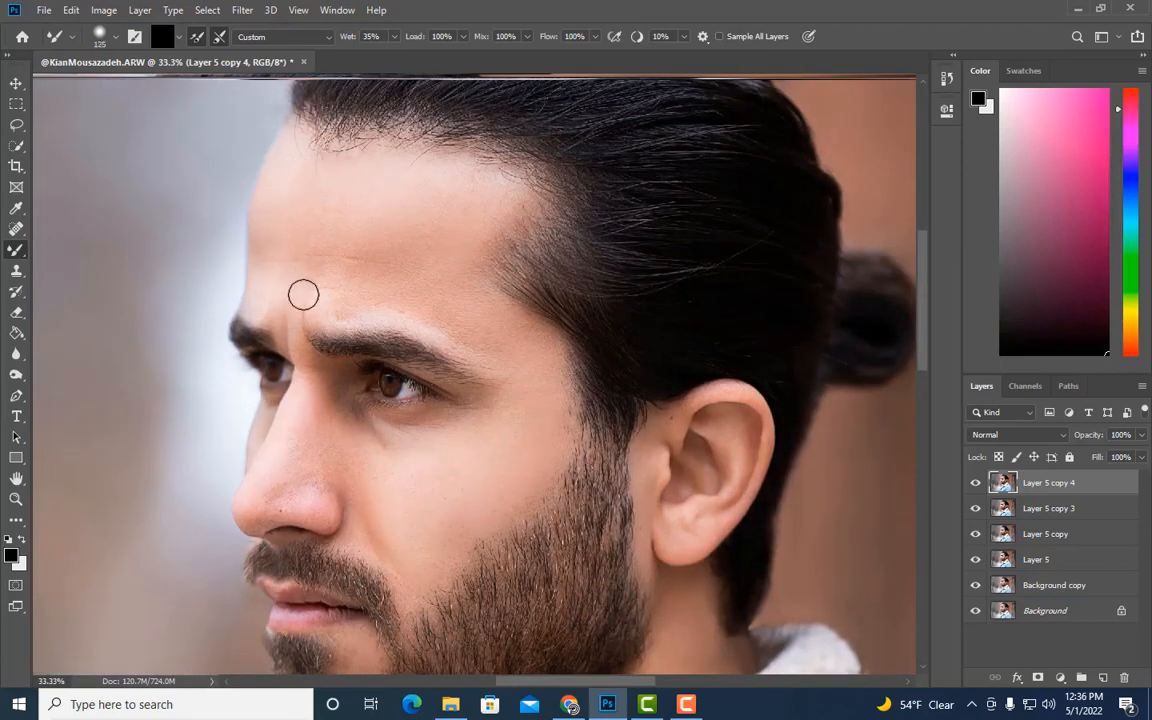
Blend the remaining forehead skin and the cheek above the beard with the Mixer Brush at about 175 to 200 px
key("bracketright")
key("bracketright")
key("bracketright")
key("bracketright")
key("bracketright")
key("bracketleft")
key("bracketleft")
key("bracketleft")
scroll(496, 353, "down", 1)
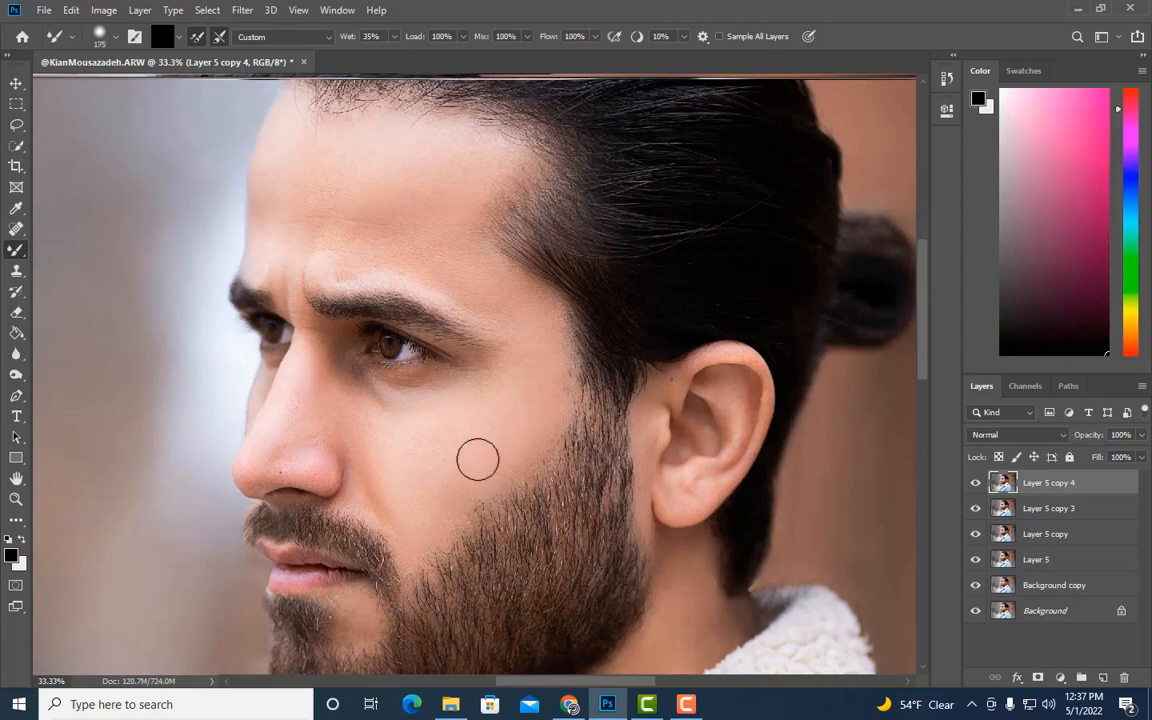
key("bracketright")
Lower the opacity of Layer 5 copy 4 to 64% and merge it with Layer 5 copy 3
left_click_drag(1141, 434, 1116, 456)
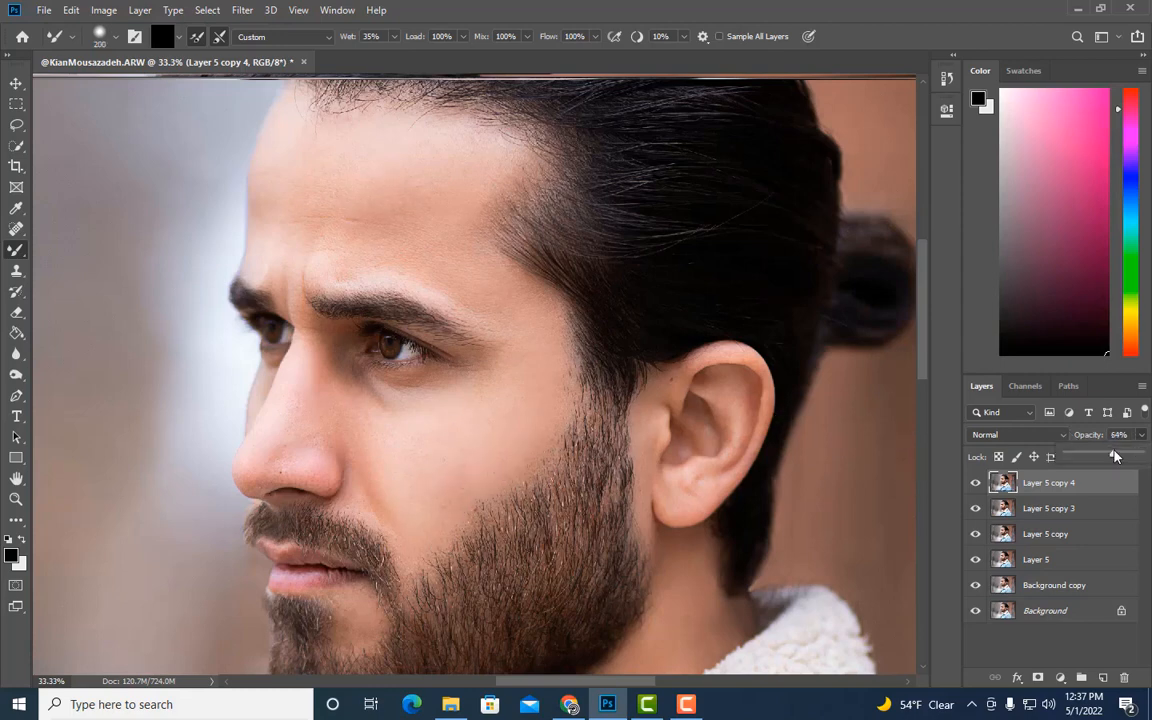
left_click(977, 486)
key("ctrl+minus")
left_click(1052, 508, "ctrl")
right_click(1050, 508)
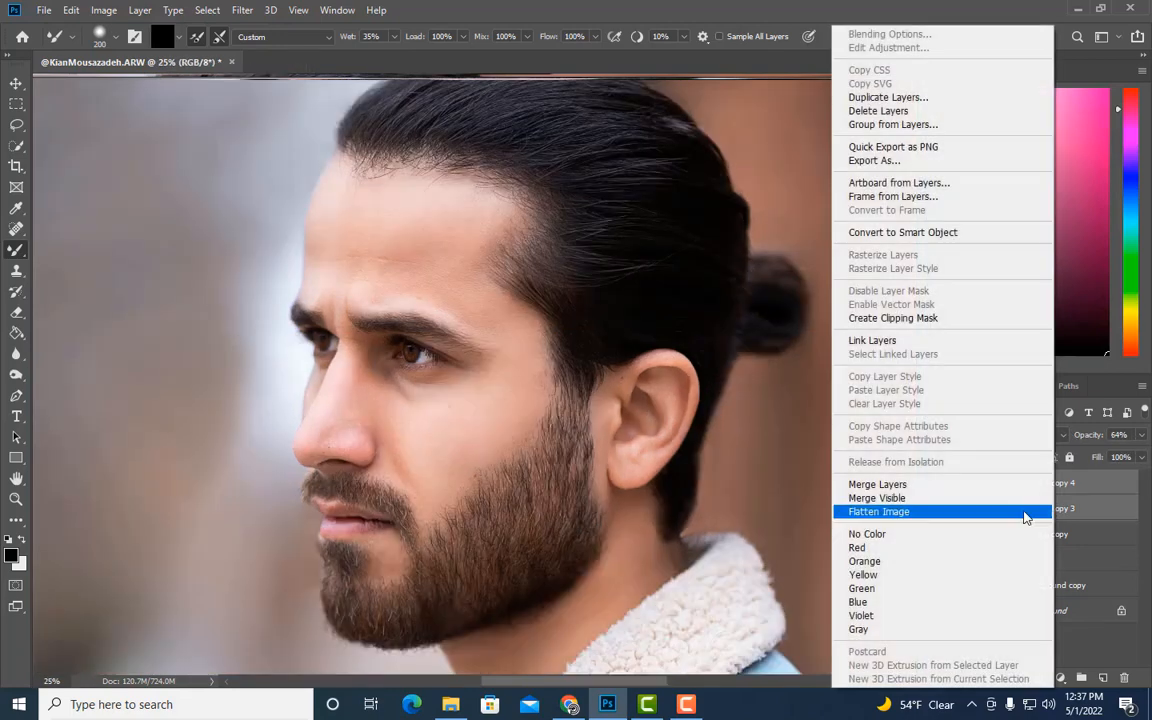
left_click(1012, 485)
Hide the layers between the merged layer and Background, and compare the smoothed skin with the original photo
left_click_drag(975, 509, 975, 562)
left_click(976, 486)
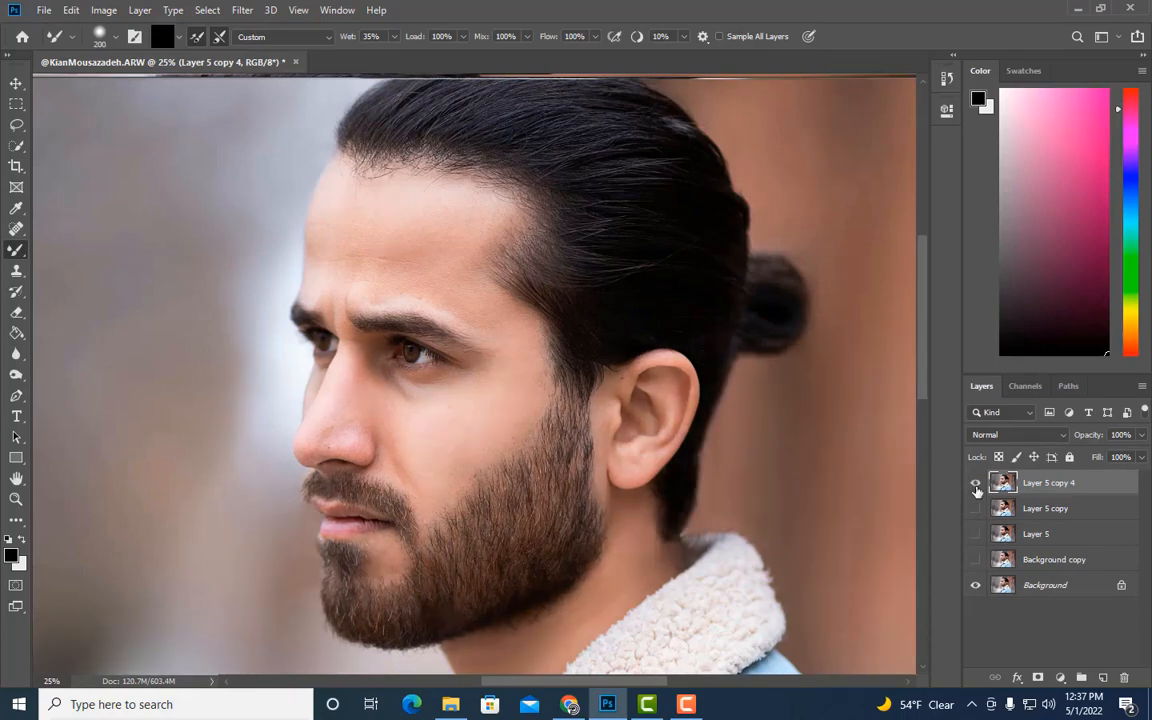
left_click(975, 486)
left_click(975, 486)
key("ctrl+minus")
key("ctrl+minus")
left_click(974, 486)
left_click(974, 486)
key("ctrl+plus")
left_click(974, 486)
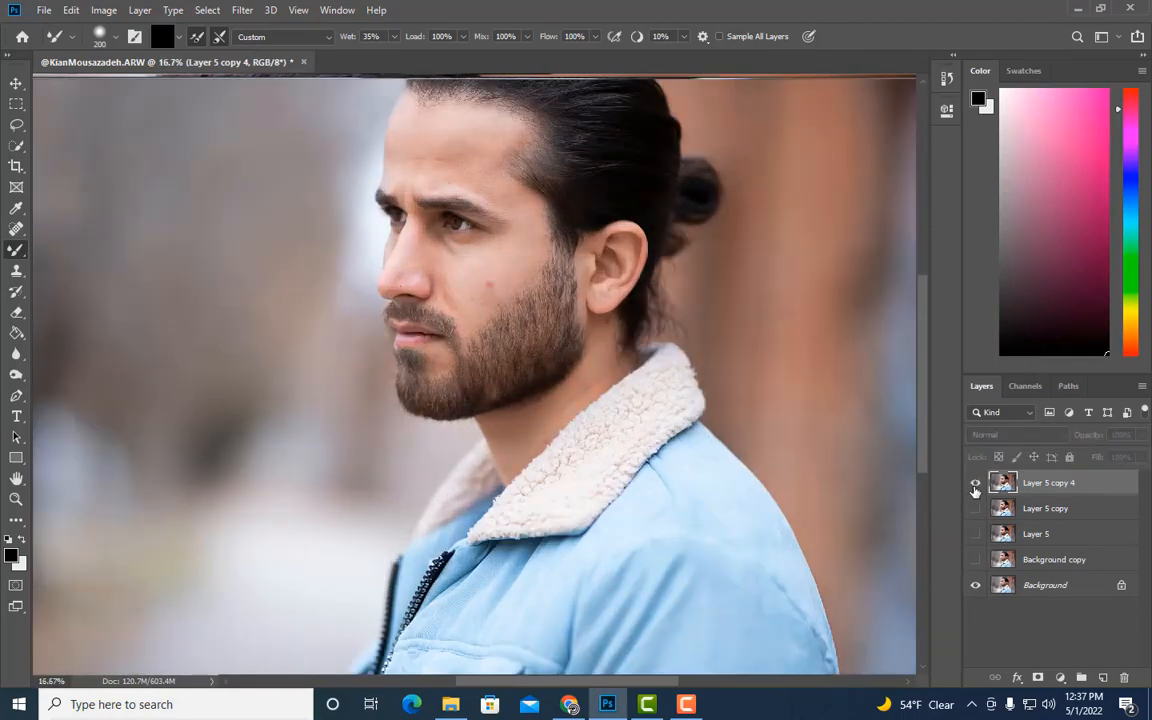
left_click(974, 486)
left_click(974, 486)
left_click(974, 486)
key("ctrl+minus")
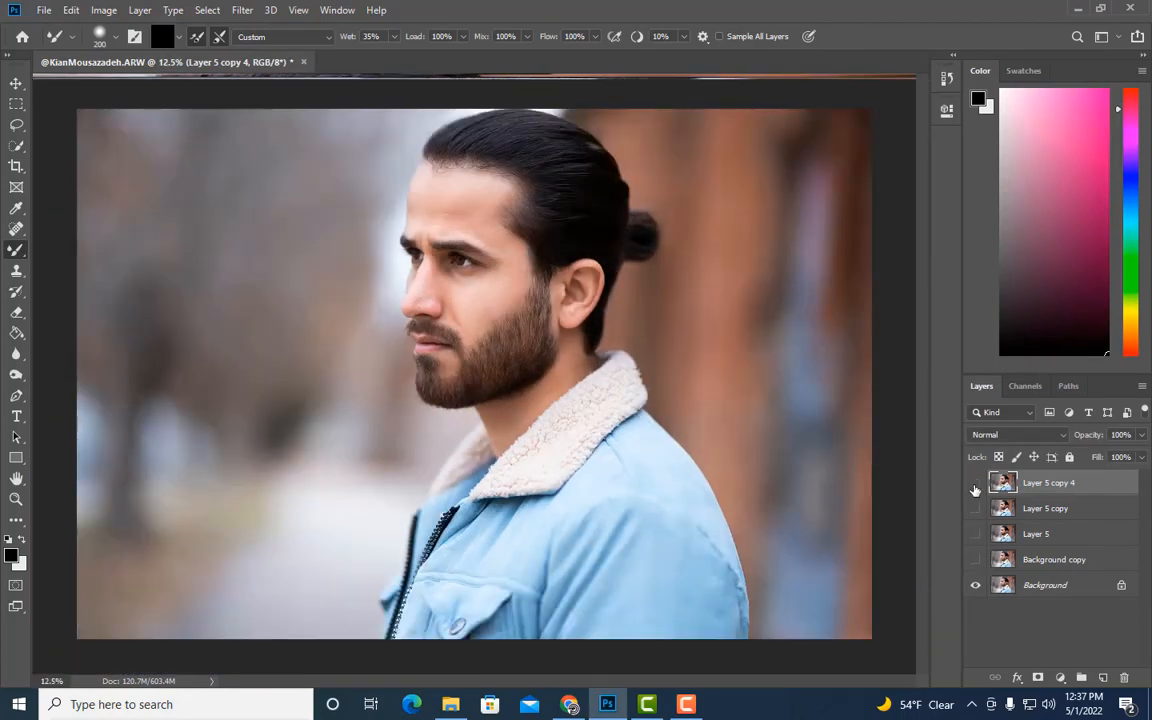
left_click(975, 486)
Duplicate the merged Layer 5 copy 4
key("ctrl+plus")
key("ctrl+plus")
scroll(725, 484, "up", 3)
key("ctrl+j")
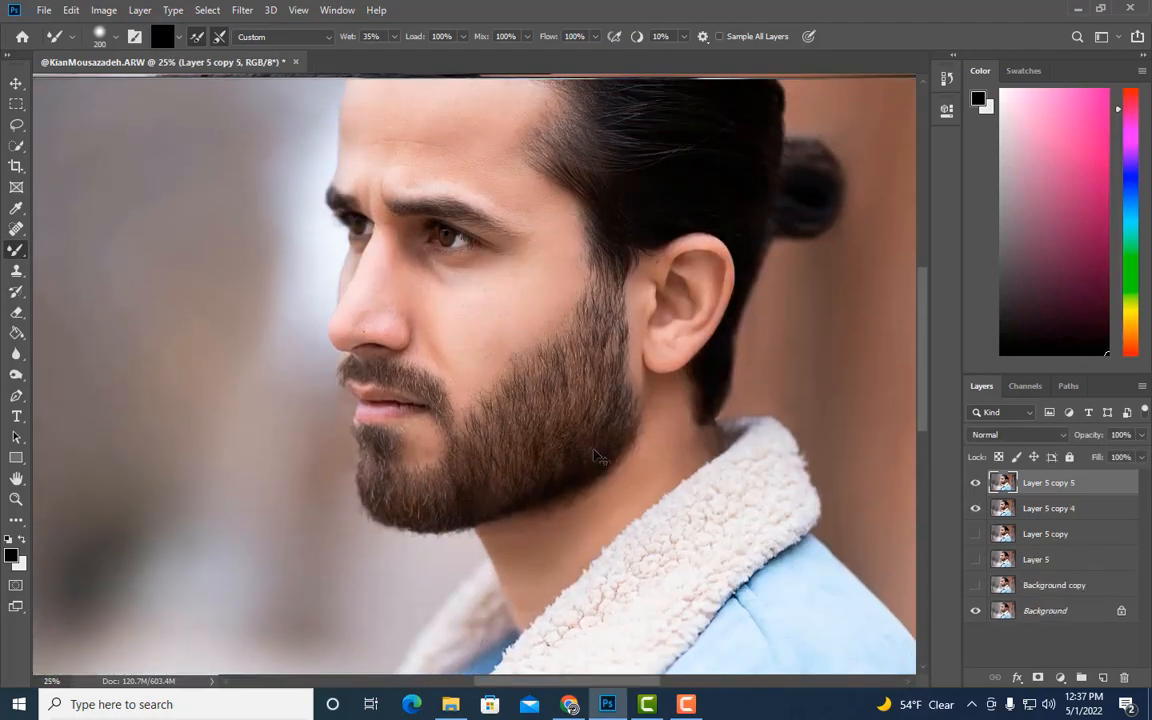
Remove small spots around the nose and cheek with the Content-Aware Spot Healing Brush at 25 and 15 px
key("ctrl+plus")
key("ctrl+plus")
scroll(596, 456, "up", 2)
left_click(16, 229)
left_click(52, 230)
key("ctrl+plus")
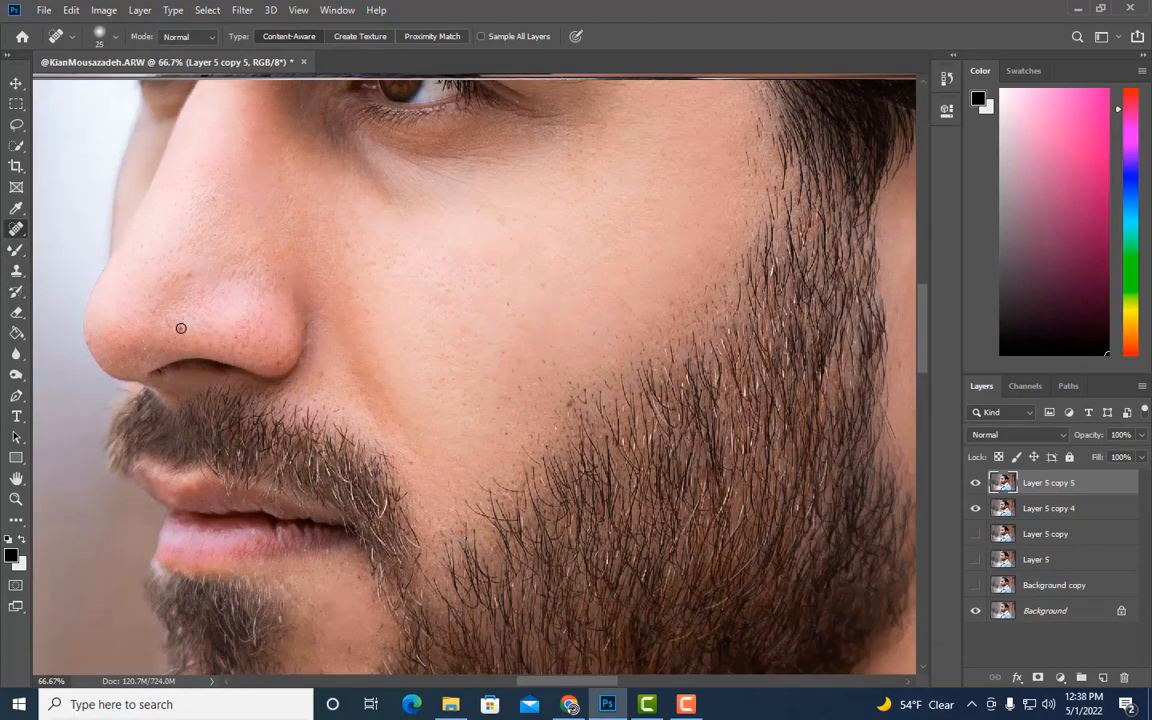
scroll(279, 369, "up", 5)
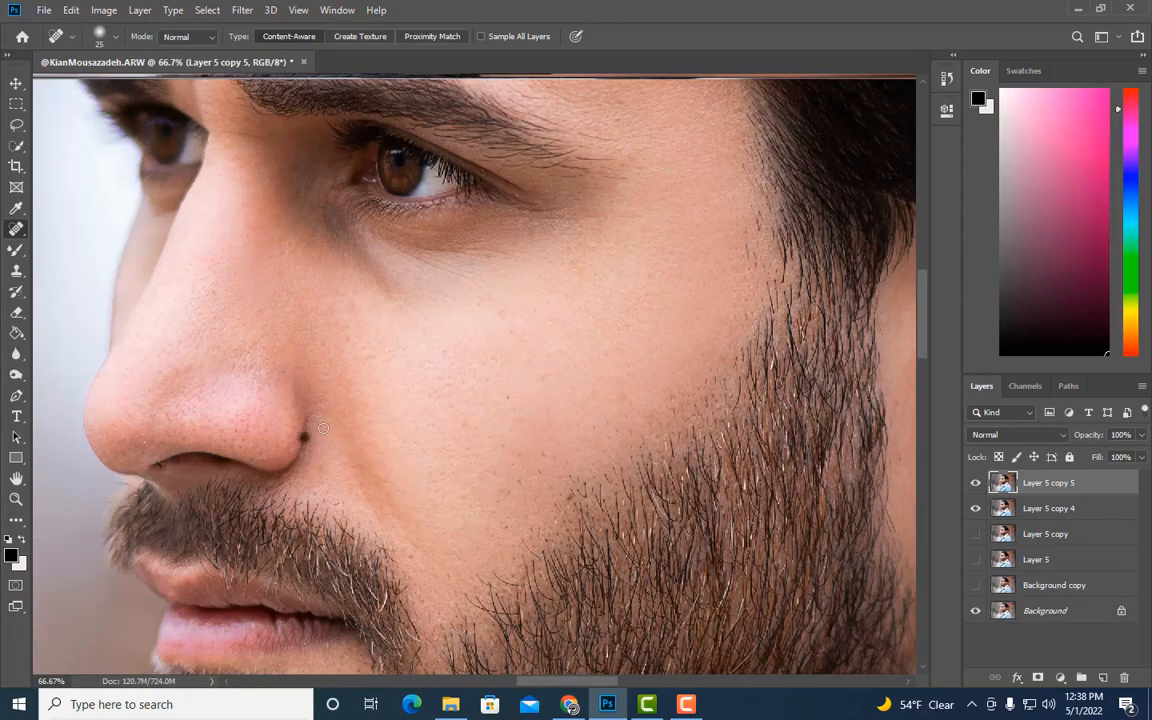
left_click(304, 437)
scroll(577, 548, "up", 2)
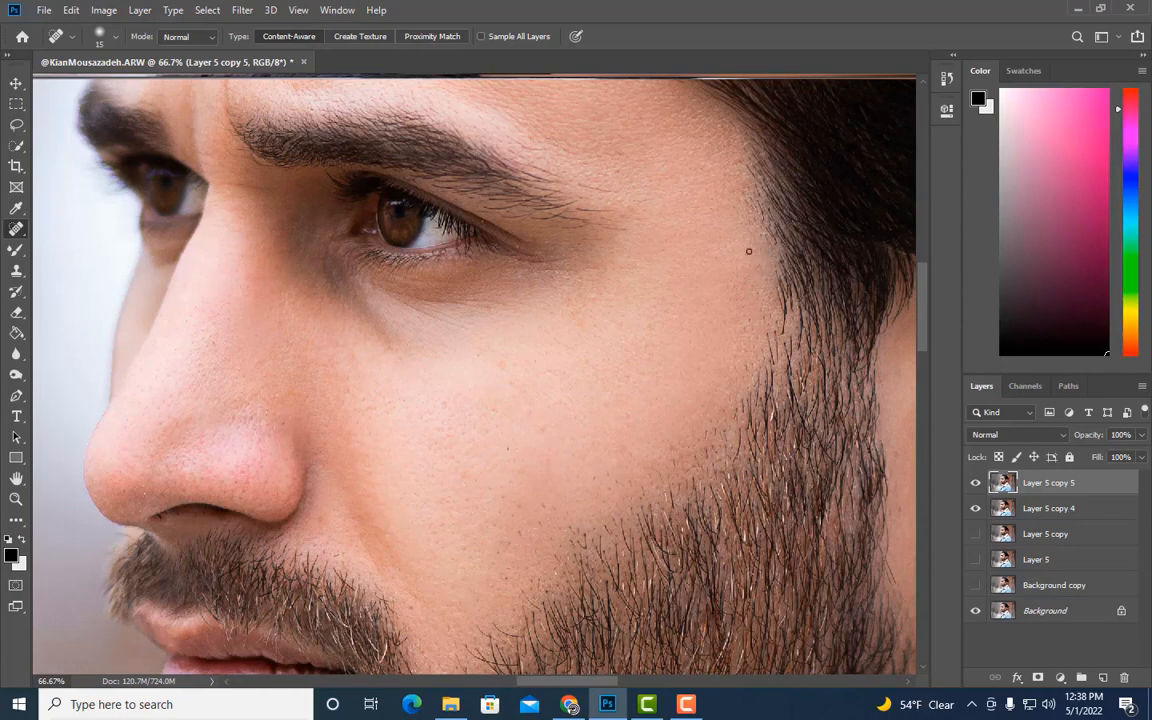
Duplicate the healed layer and raise the copy's brightness with a Brightness/Contrast adjustment
scroll(744, 370, "down", 5)
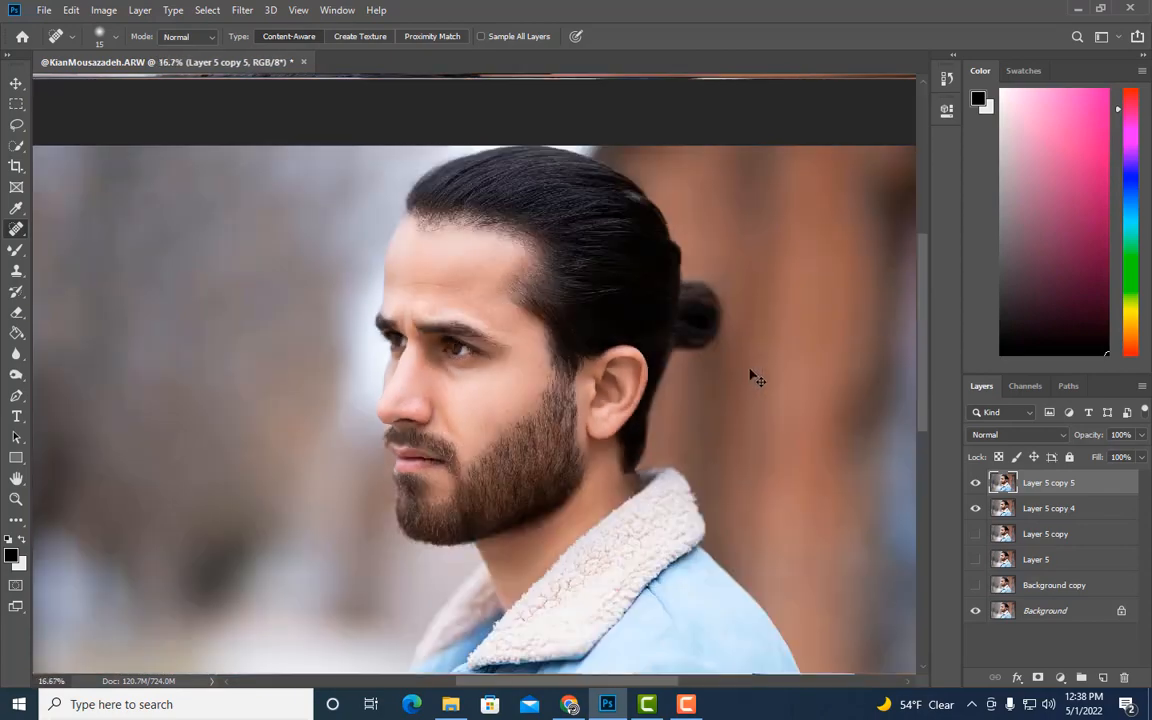
scroll(720, 360, "up", 1)
key("ctrl+j")
scroll(200, 175, "down", 1)
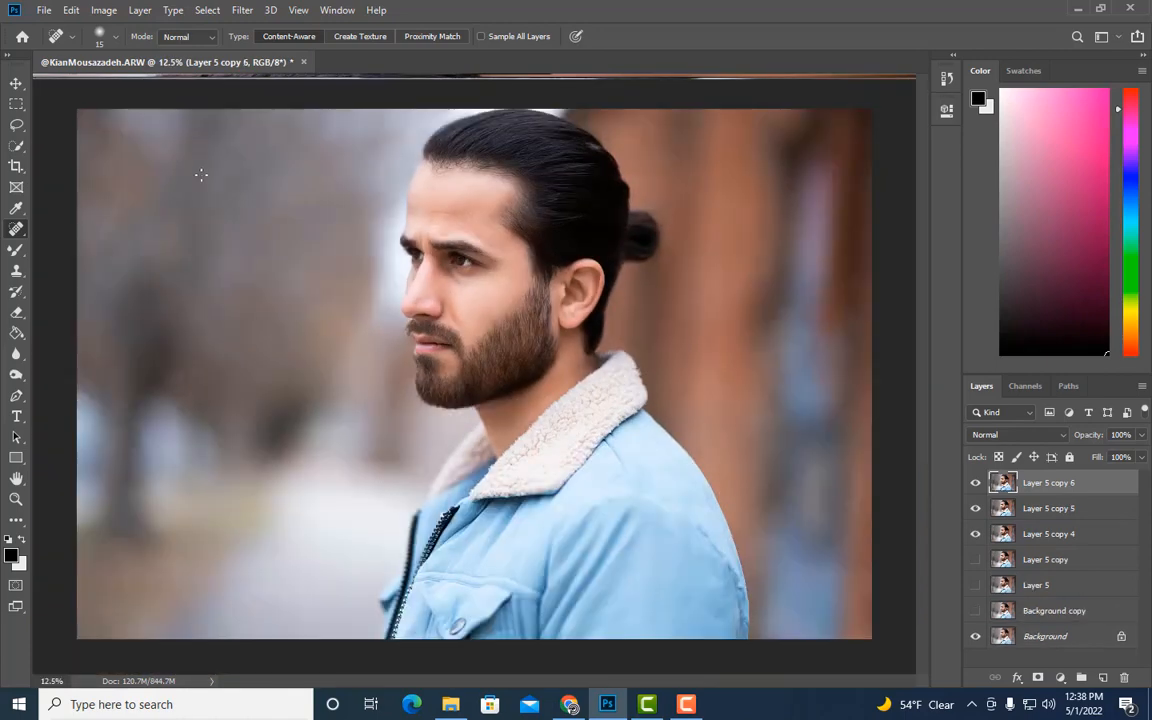
left_click(105, 10)
left_click(316, 49)
left_click_drag(815, 72, 833, 76)
left_click(943, 54)
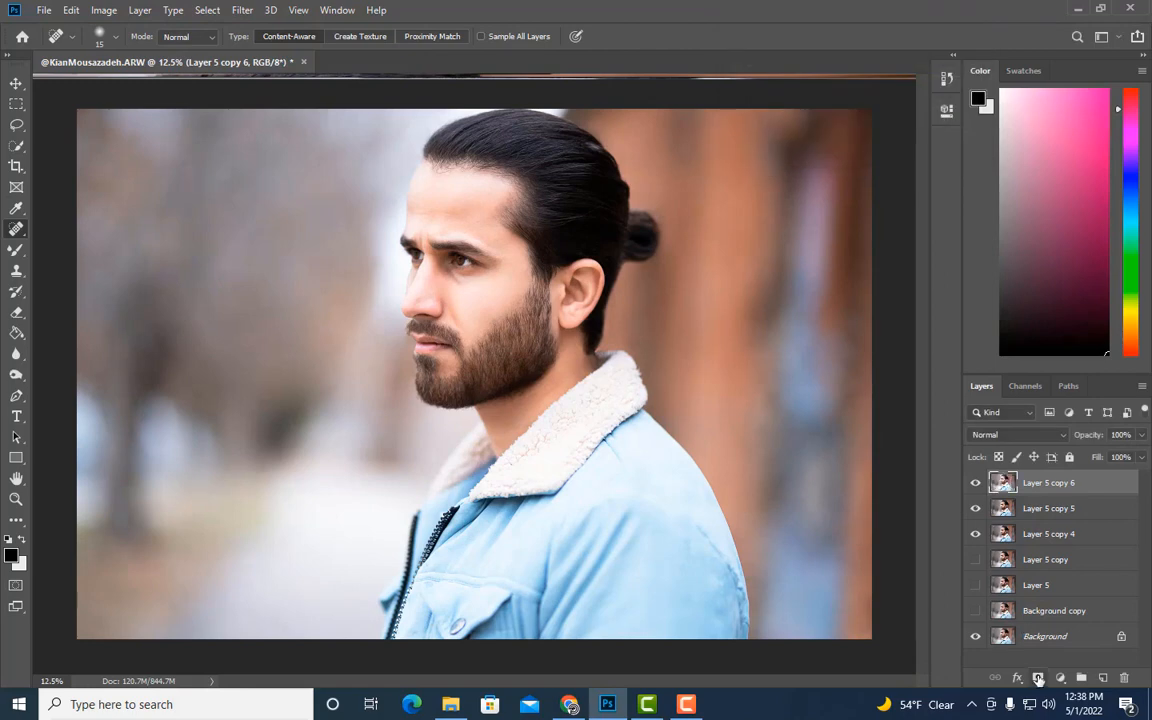
Add a layer mask to Layer 5 copy 6, load it as a selection, invert it to black and switch to the Brush
left_click(1038, 678)
left_click(1041, 490, "ctrl")
key("ctrl+i")
left_click(16, 249)
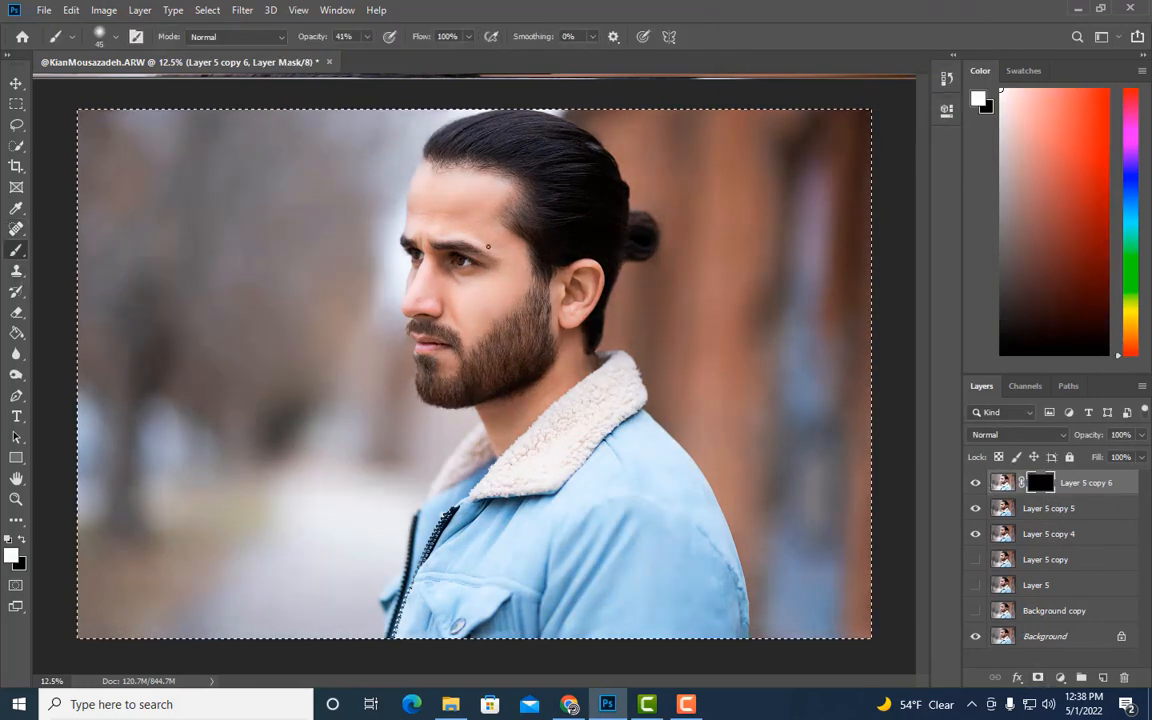
Paint white on the mask over the face and beard with a soft 41% opacity brush, using sizes such as 250 and 400 px
mouse_move(470, 240)
left_mouse_down()
mouse_move(467, 196)
mouse_move(480, 245)
mouse_move(454, 320)
mouse_move(571, 294)
left_mouse_up()
key("bracketleft")
key("bracketleft")
key("bracketleft")
key("bracketleft")
key("bracketleft")
key("bracketleft")
key("bracketleft")
key("bracketleft")
mouse_move(499, 411)
left_mouse_down()
mouse_move(550, 383)
mouse_move(528, 326)
left_mouse_up()
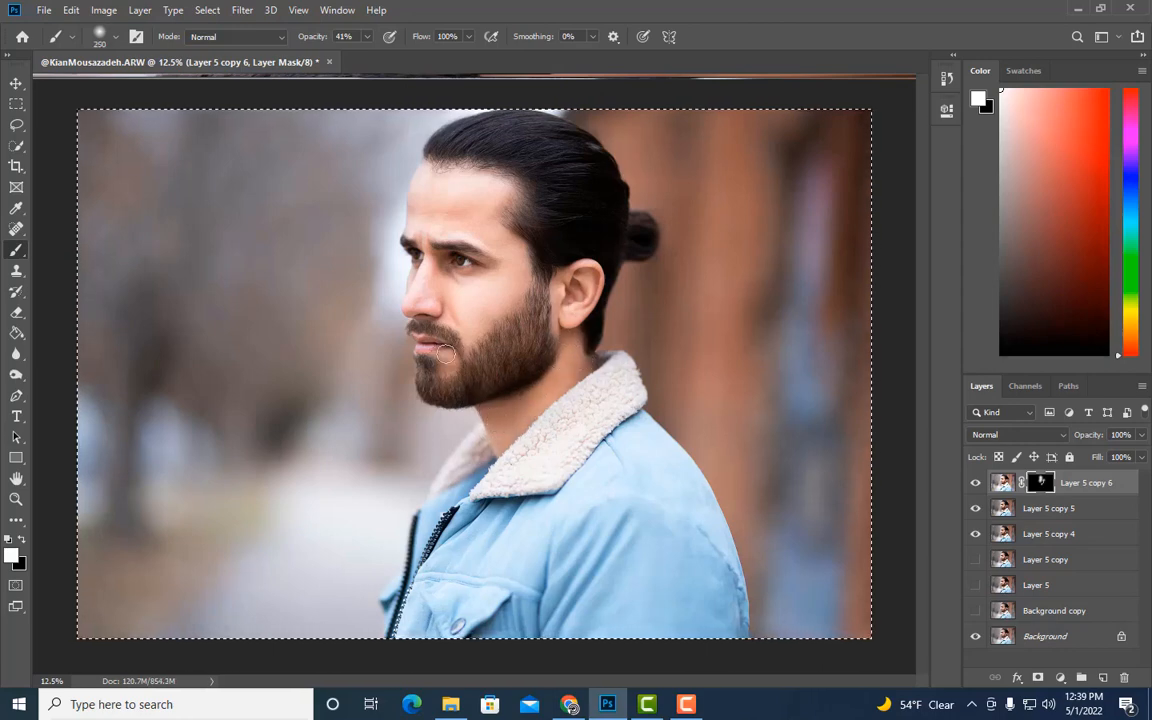
key("bracketright")
key("bracketright")
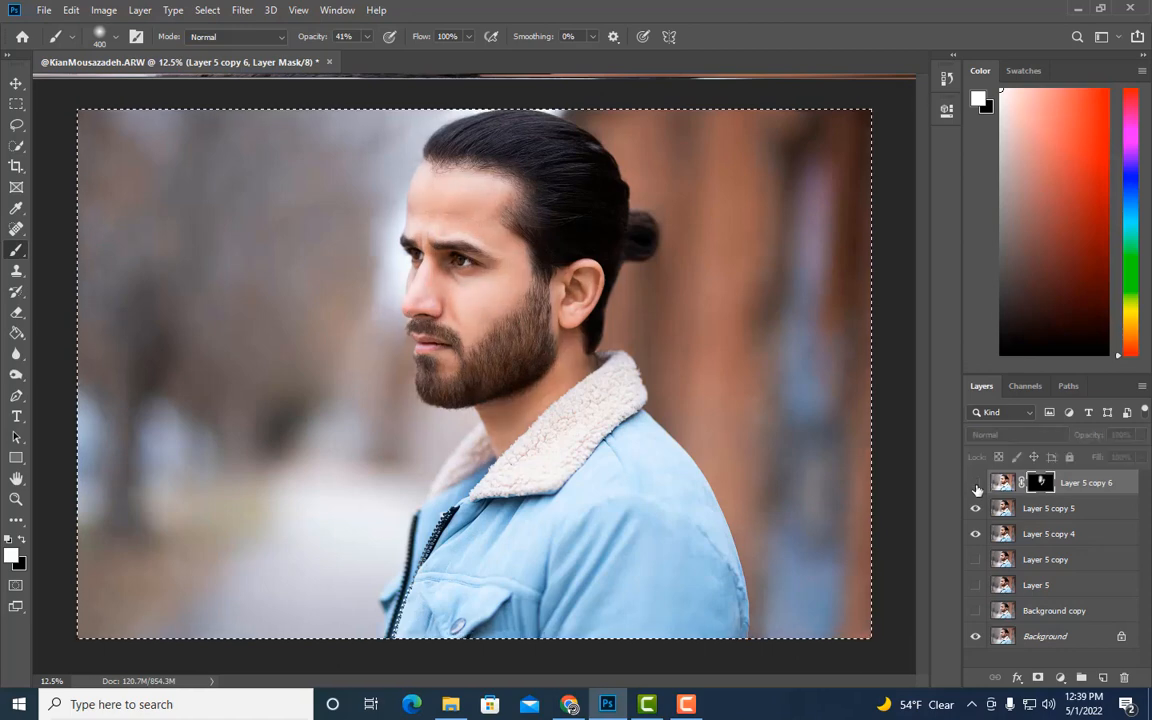
Clean the mask along the brow and eye edge of the face profile with the Eraser at 60 and 30 px
key("ctrl+plus")
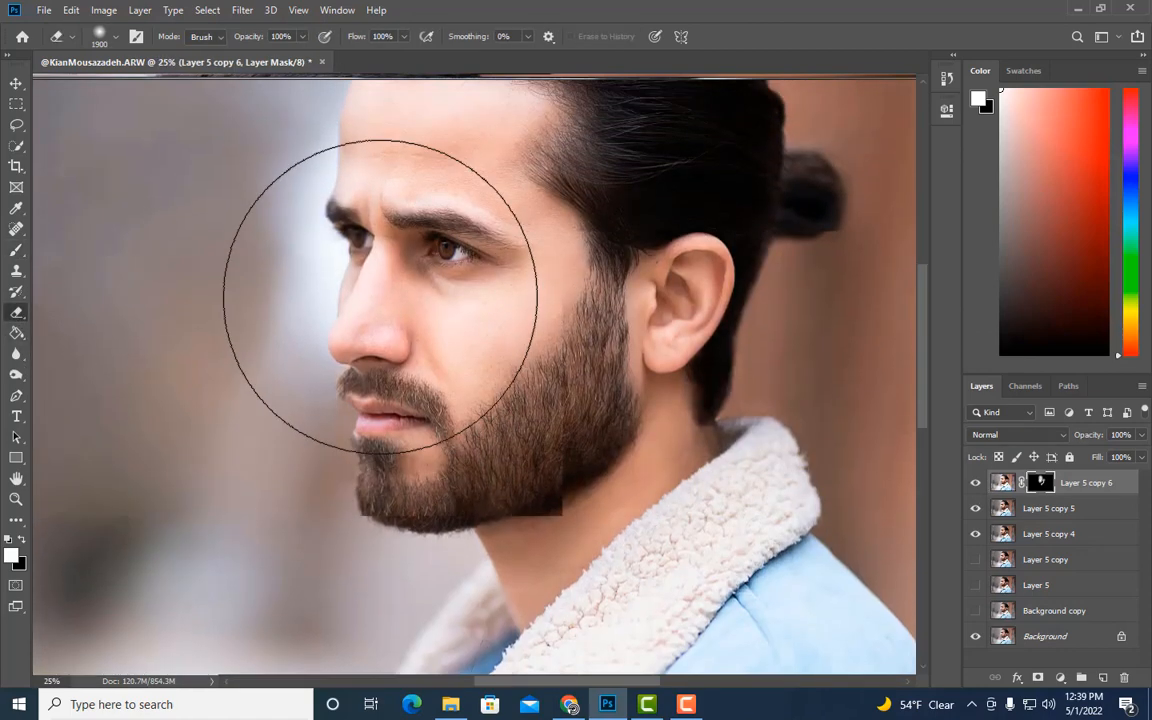
key("e")
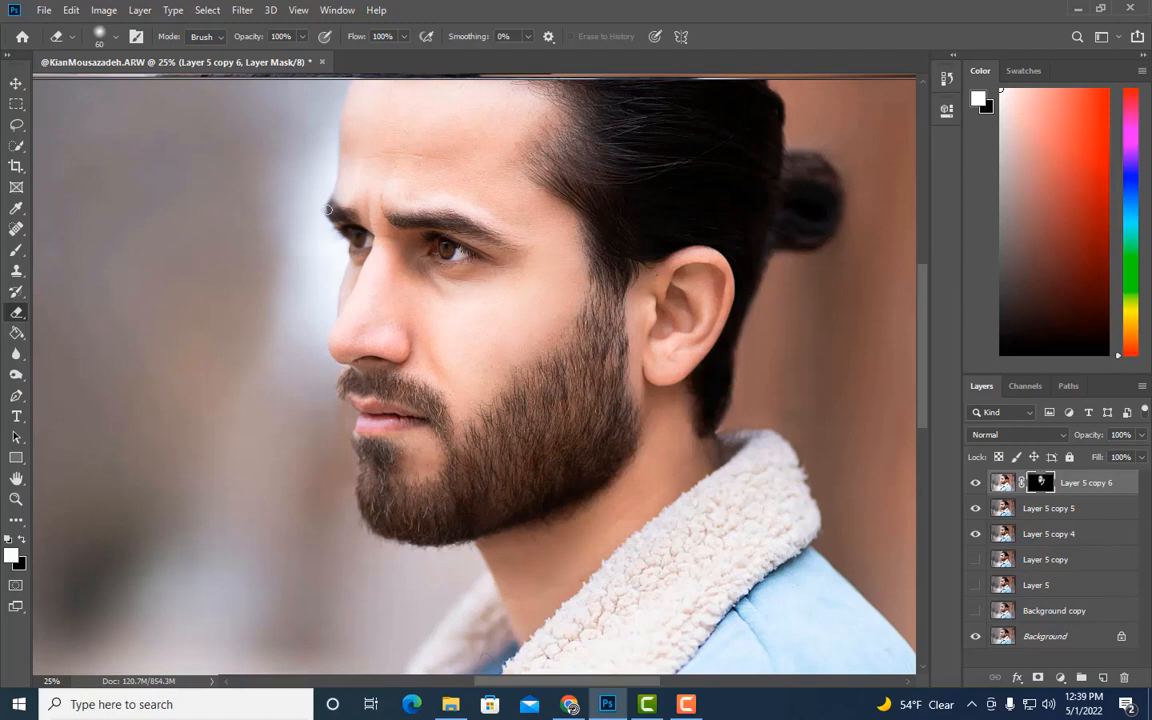
key("ctrl+plus")
scroll(483, 259, "up", 2)
key("bracketleft")
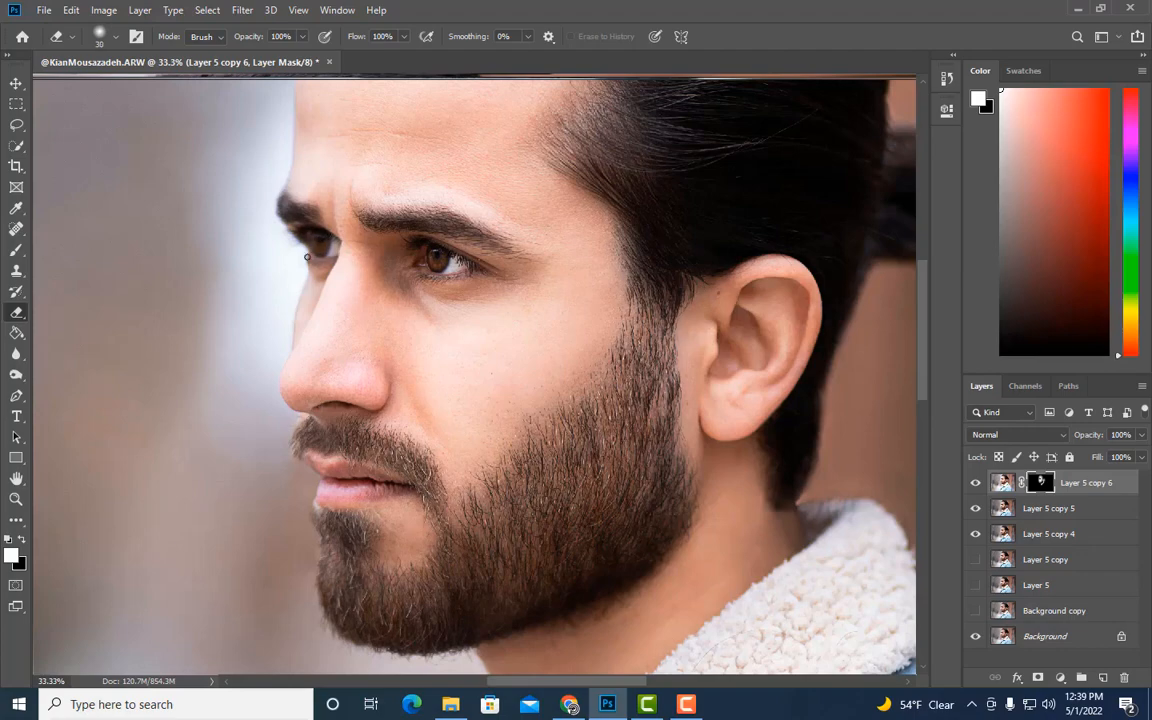
key("ctrl+0")
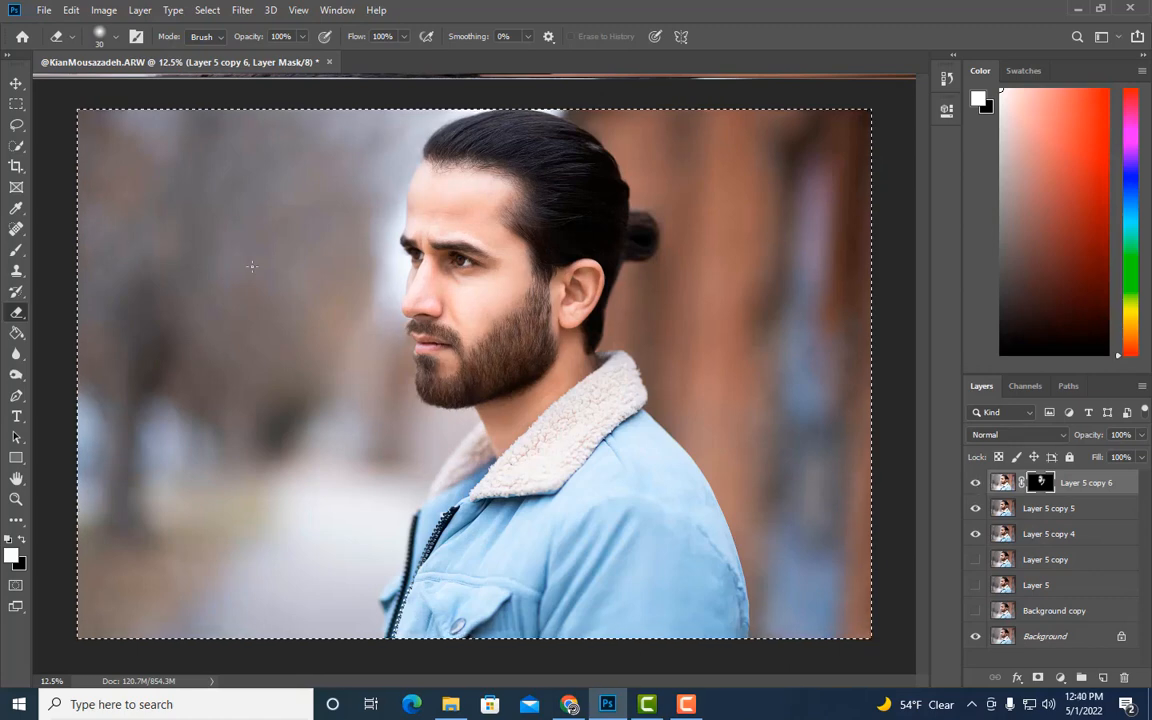
With the selection cleared, merge Layer 5 copy 6 with Layer 5 copy 5 and duplicate the merged layer
key("ctrl+plus")
key("b")
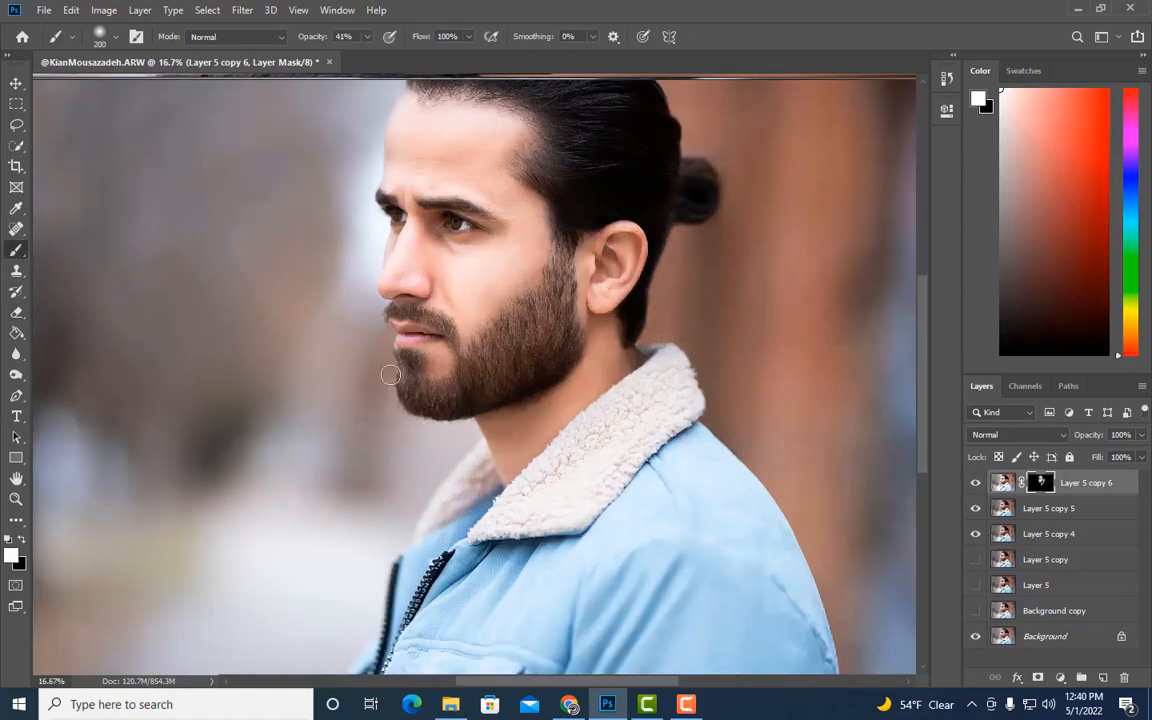
key("ctrl+minus")
left_click(16, 104)
left_click(404, 297)
left_click(1065, 508, "ctrl")
right_click(1065, 508)
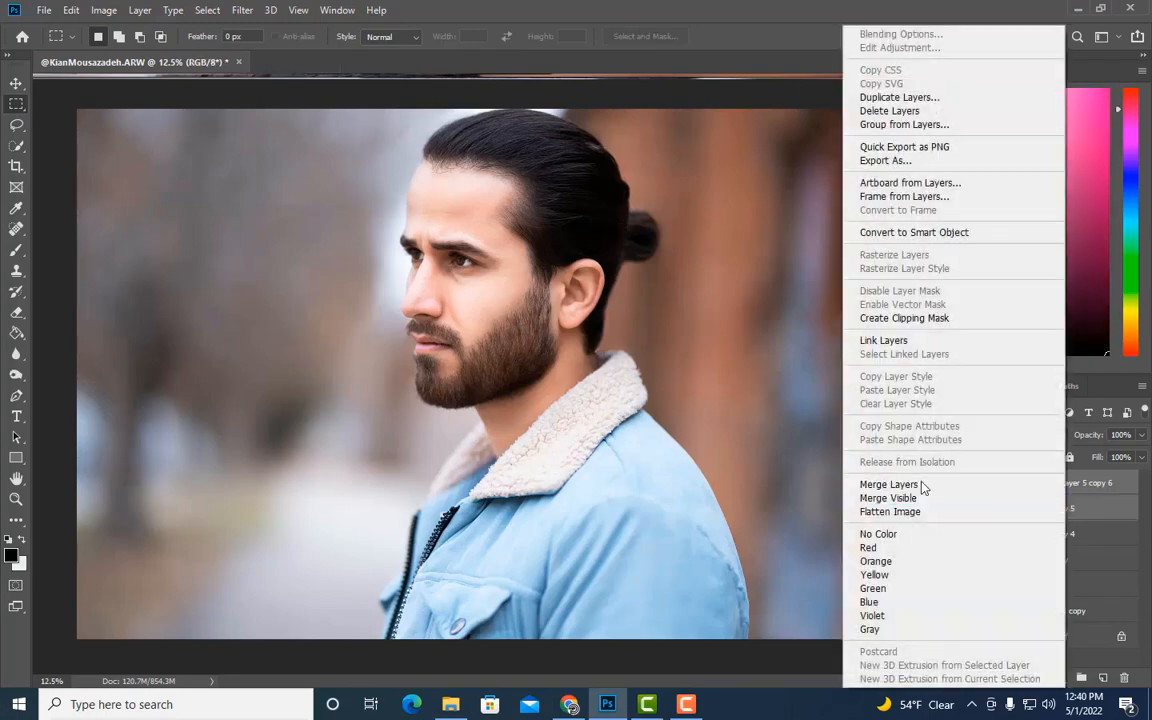
left_click(922, 487)
key("ctrl+plus")
key("ctrl+plus")
key("ctrl+plus")
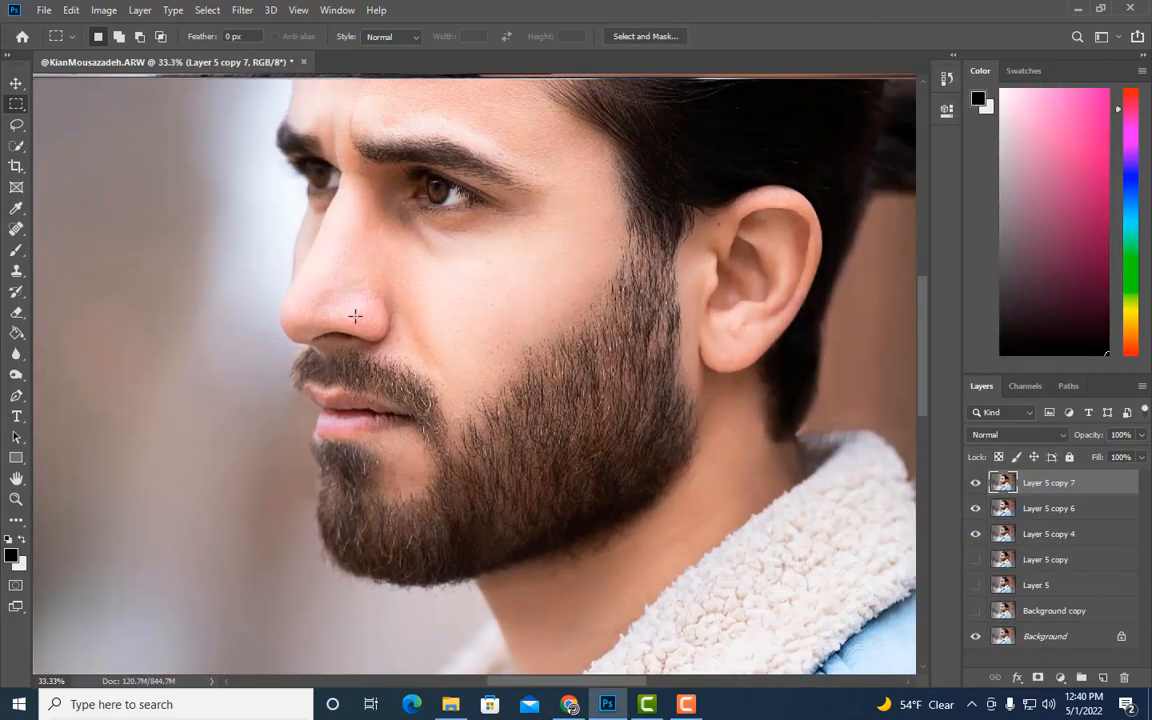
Hide Layer 5 copy 6 and copy 4, and compare the brightened face with the original photo
key("ctrl+minus")
key("ctrl+minus")
key("ctrl+minus")
key("ctrl+minus")
left_click_drag(977, 535, 977, 485)
left_click(977, 485)
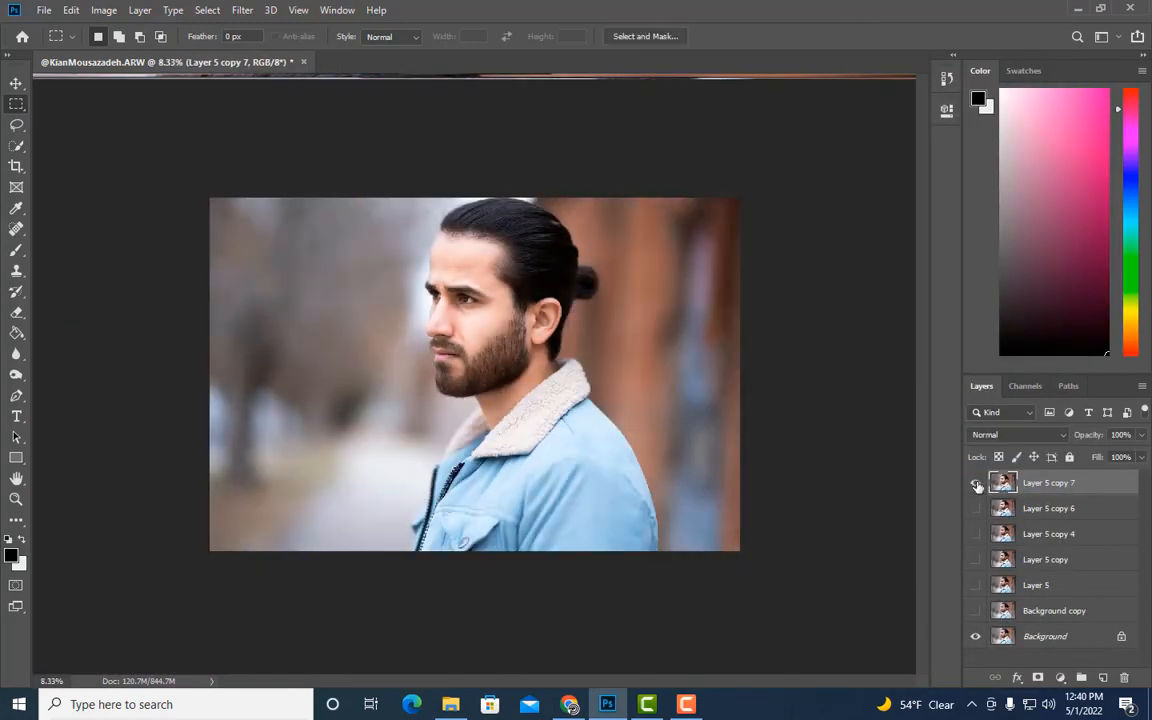
key("ctrl+plus")
left_click(977, 486)
left_click(977, 486)
Duplicate Layer 5 copy 7 and shift the copy's overall hue to +2 with Hue/Saturation
key("ctrl+j")
left_click(104, 11)
mouse_move(130, 53)
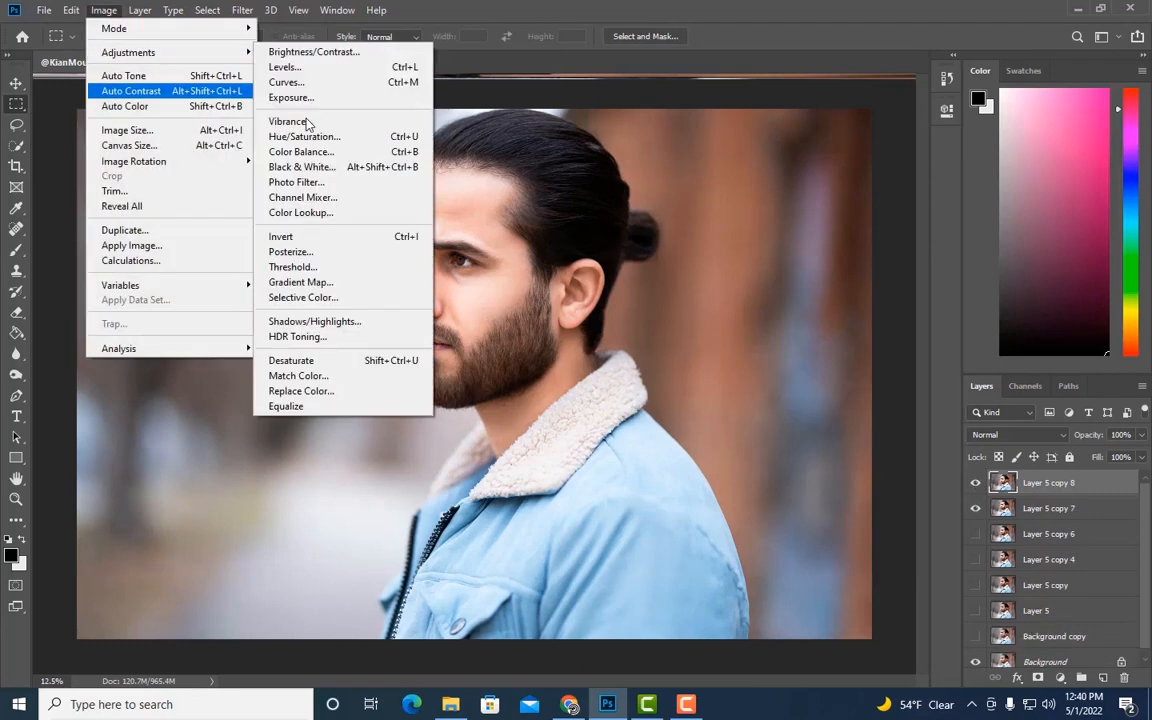
left_click(305, 136)
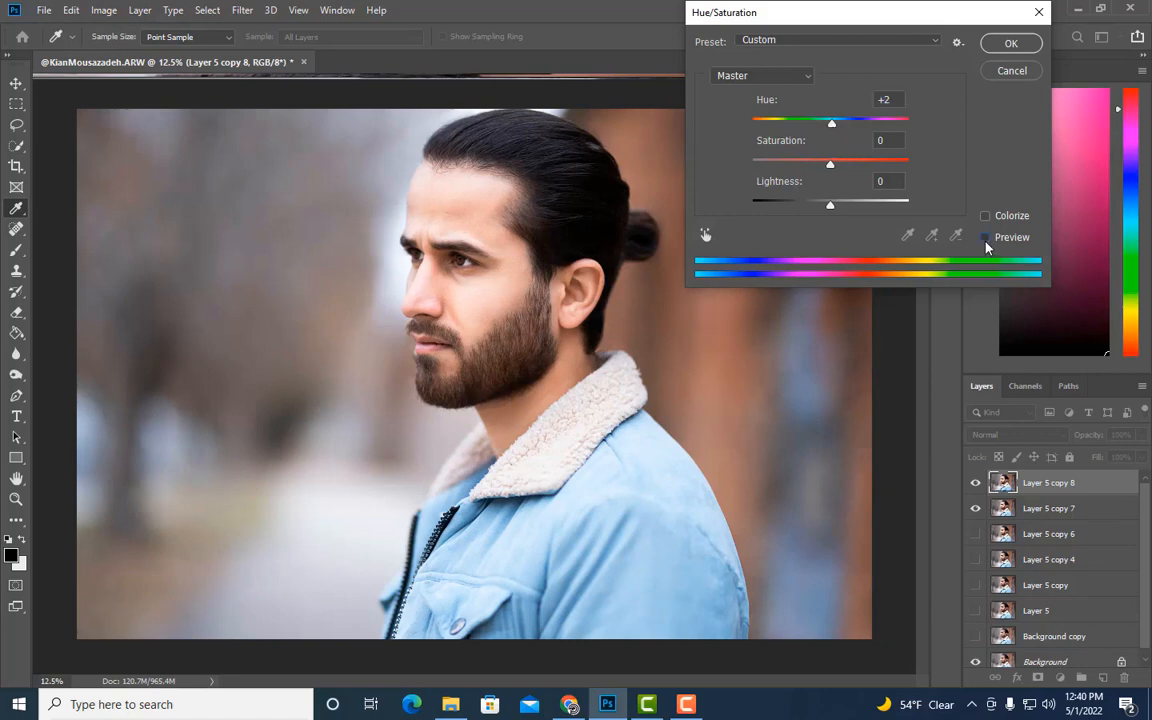
key("Return")
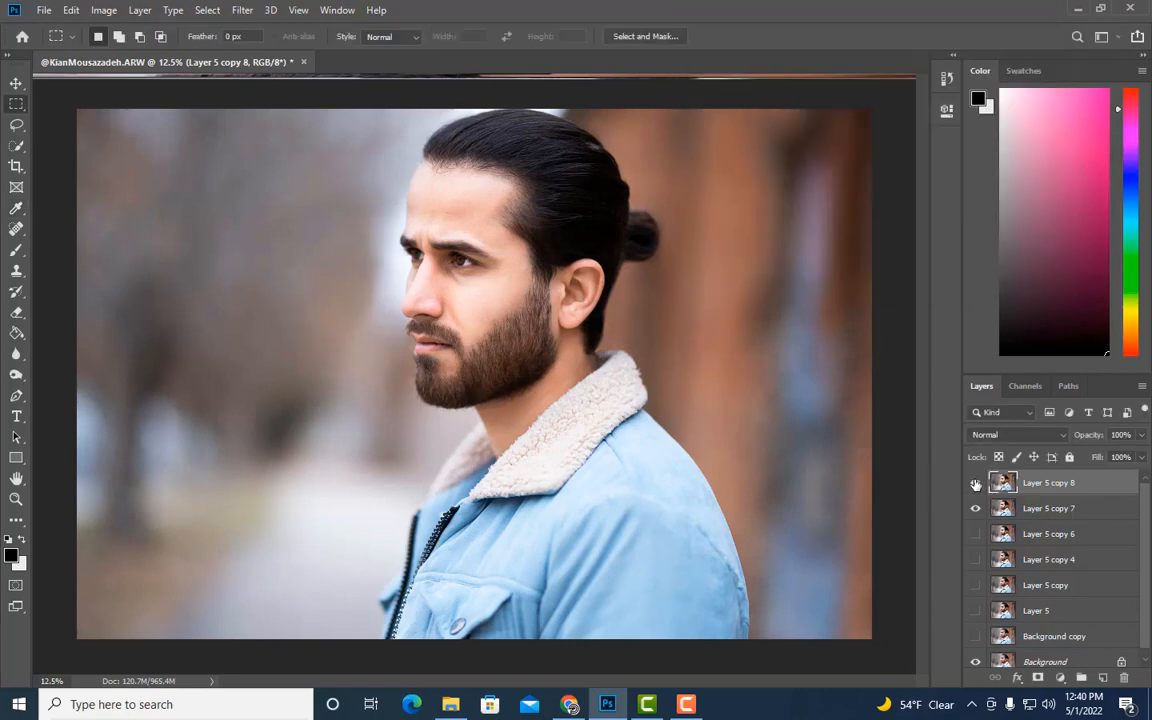
Hide Layer 5 copy 7 and compare the hue-shifted Layer 5 copy 8 with the original Background
key("ctrl+minus")
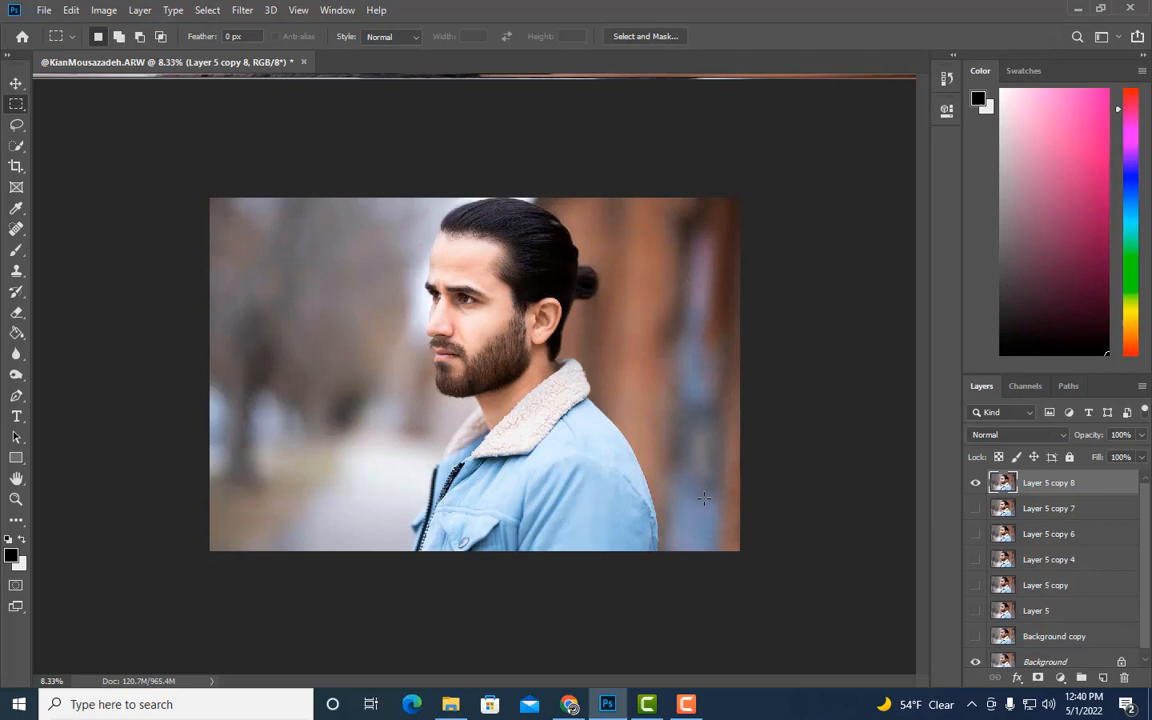
left_click(976, 484)
left_click(976, 484)
left_click(976, 484)
left_click(976, 484)
Duplicate Layer 5 copy 8 and raise the copy's Blues saturation to +51 with Hue/Saturation
key("ctrl+j")
left_click(104, 10)
mouse_move(160, 52)
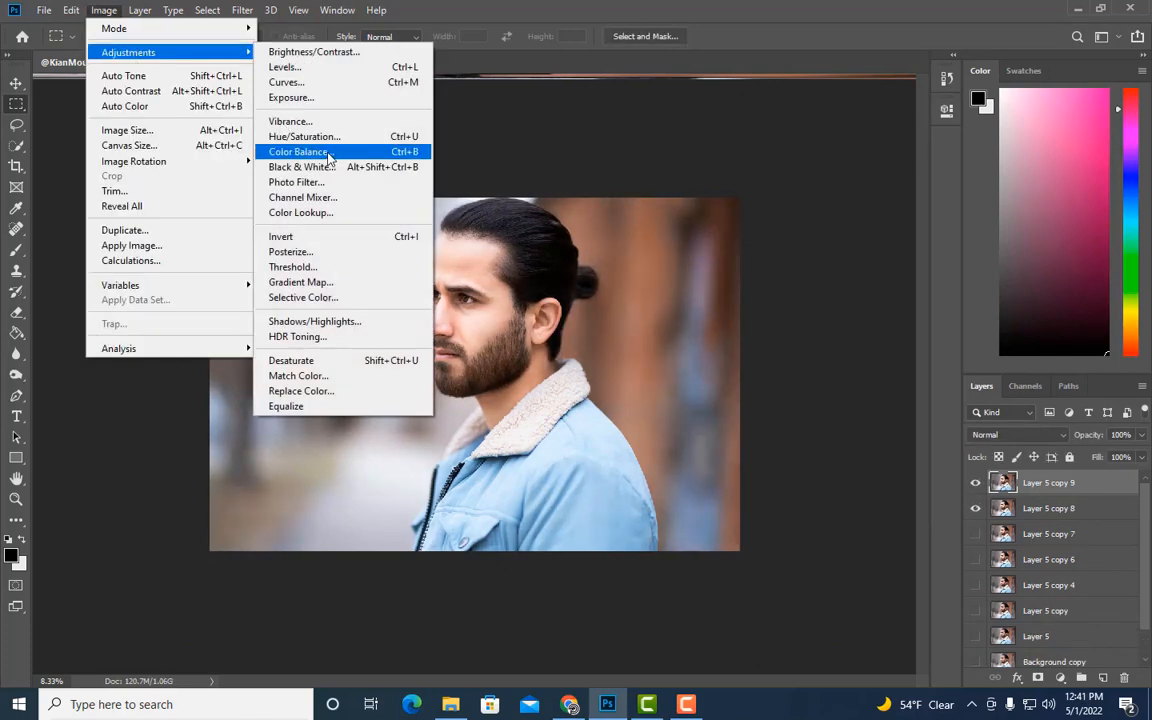
left_click(300, 136)
left_click(762, 75)
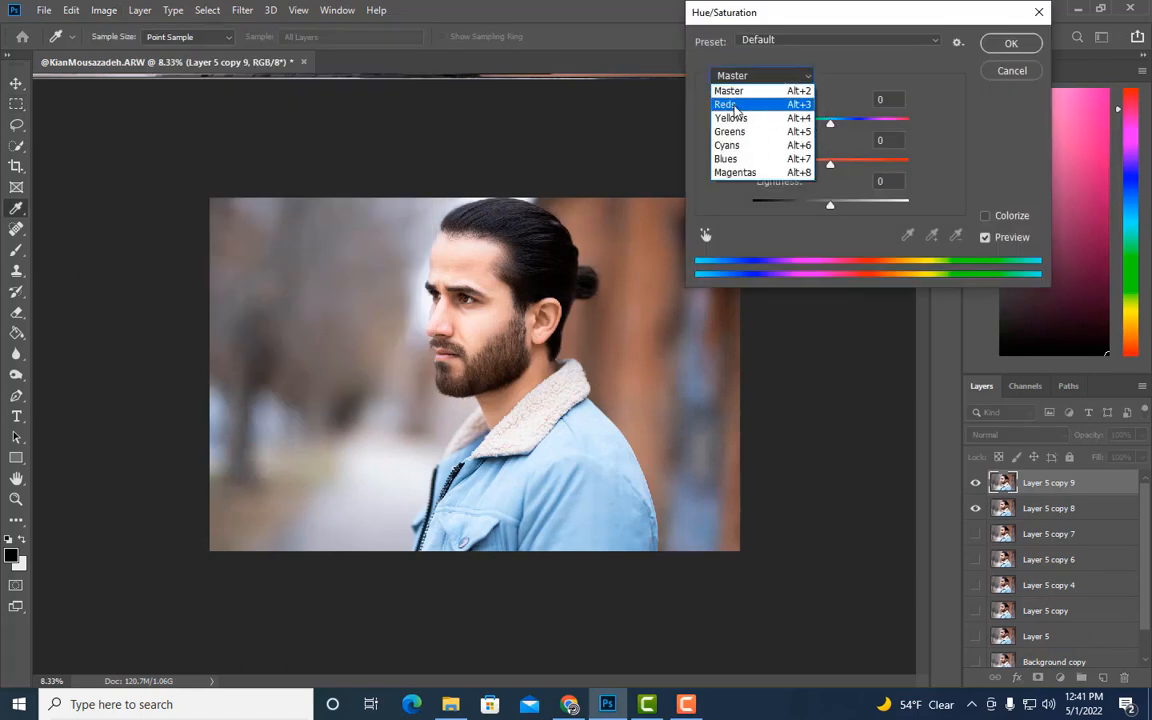
left_click(731, 160)
left_click_drag(830, 165, 873, 177)
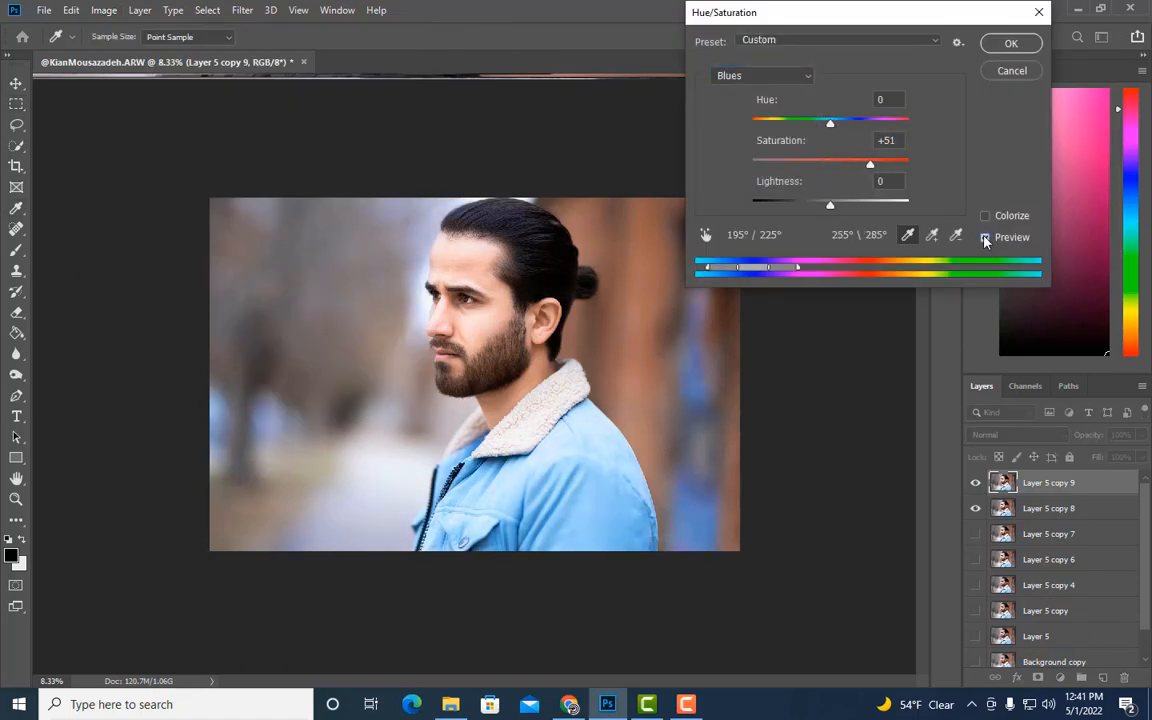
left_click(1011, 45)
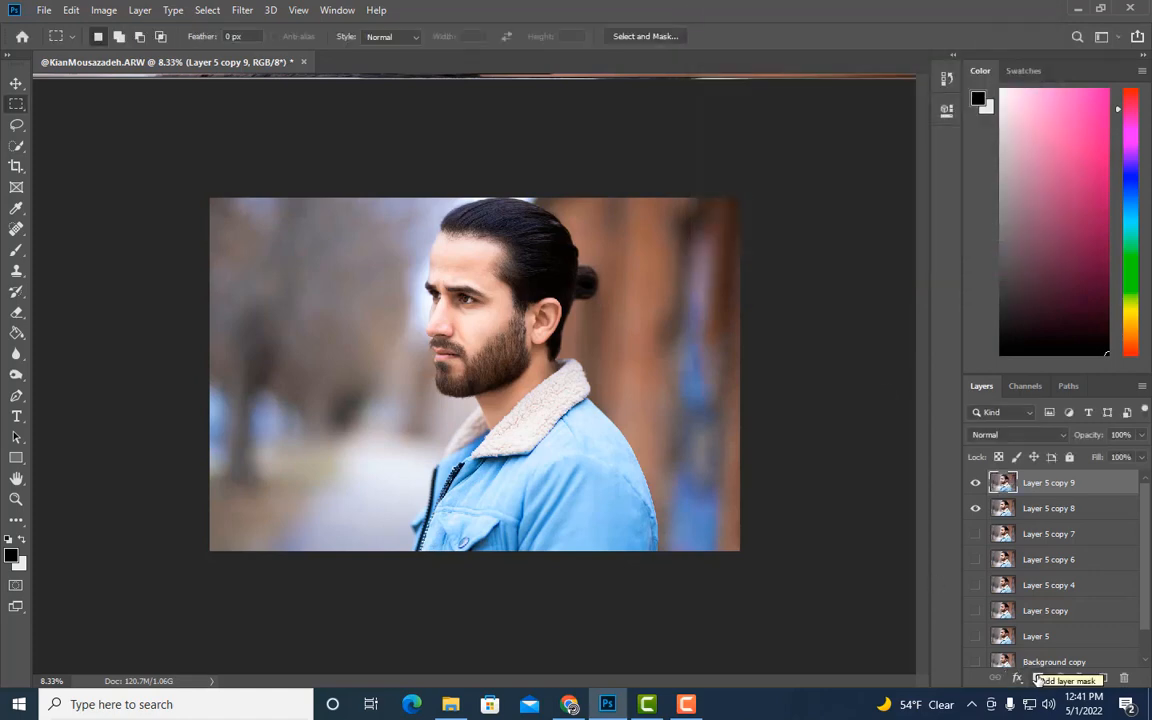
Add a black mask to Layer 5 copy 9 and reveal its saturated blues over the jacket with a 41% opacity brush
left_click(1038, 679, "alt")
key("b")
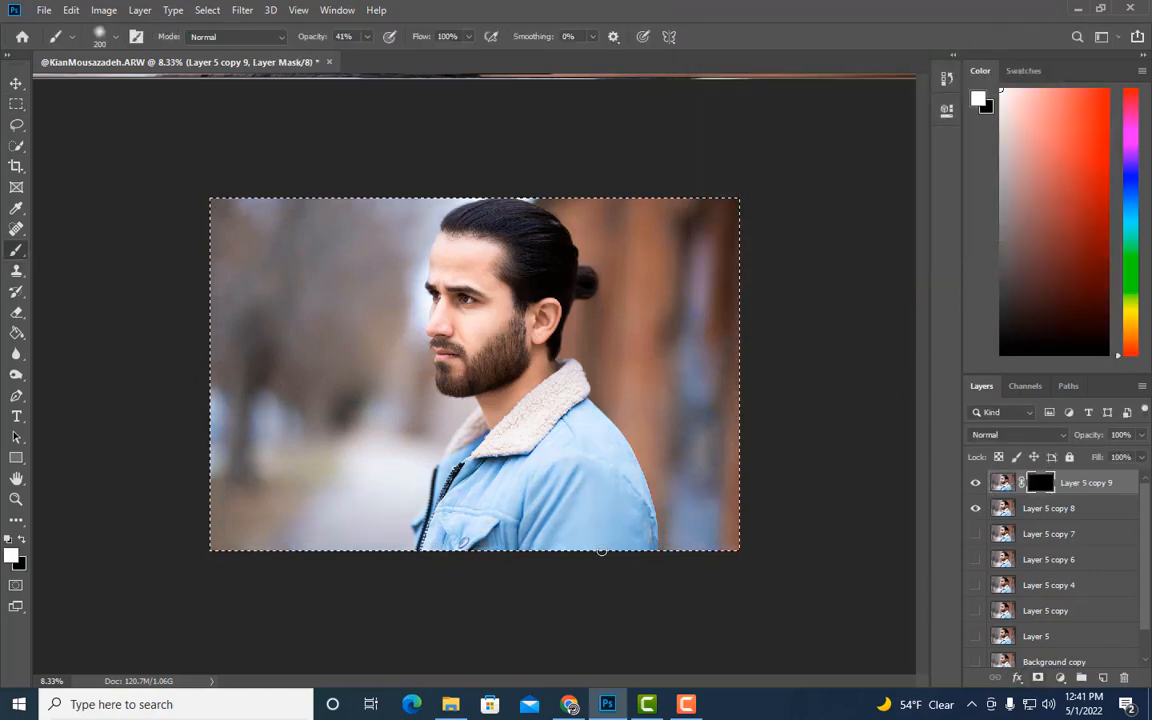
mouse_move(490, 501)
left_mouse_down()
mouse_move(500, 514)
mouse_move(584, 476)
mouse_move(535, 446)
mouse_move(598, 477)
left_mouse_up()
Merge the masked Layer 5 copy 9 with Layer 5 copy 8
left_click(1042, 512, "ctrl")
right_click(1045, 511)
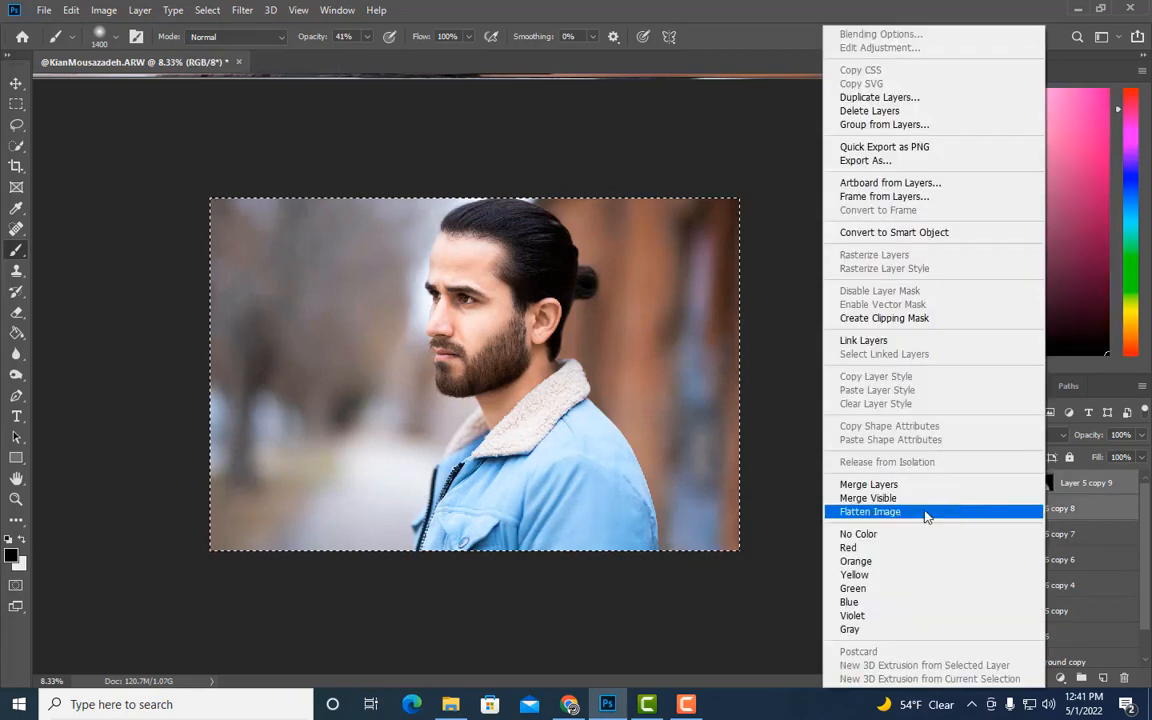
left_click(880, 484)
Copy the merged Layer 5 copy 9 to a new layer and brighten it slightly with Brightness/Contrast
key("ctrl+j")
key("ctrl+plus")
left_click(104, 10)
mouse_move(129, 49)
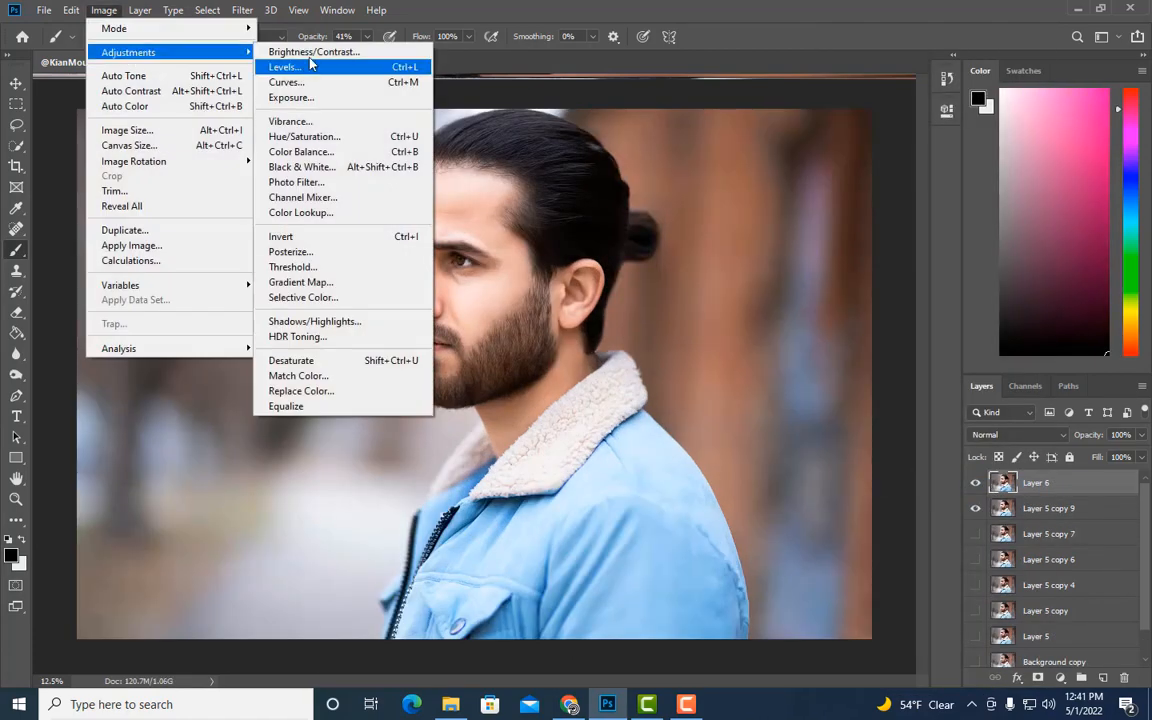
left_click(309, 51)
left_click_drag(815, 71, 821, 71)
left_click(942, 54)
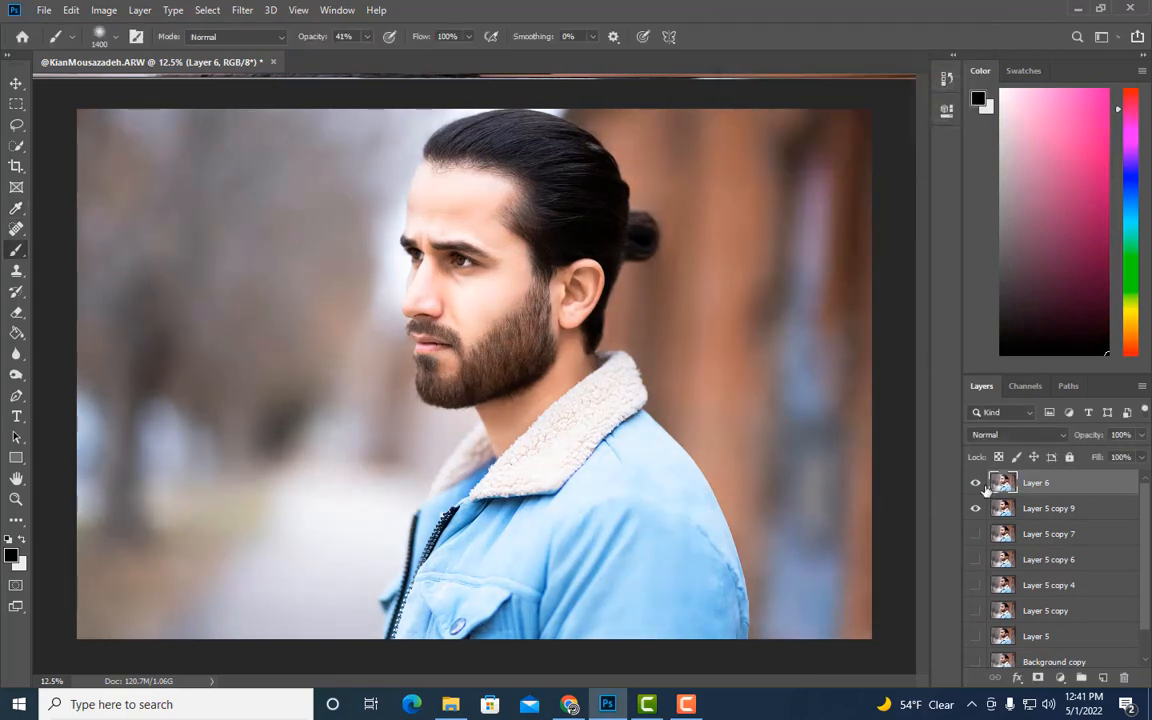
Add a mask to Layer 6, invert it to black, and reveal the brightening over the fleece collar with a smaller white brush
left_click(1038, 678)
left_click(1040, 483, "ctrl")
key("ctrl+i")
key("ctrl+d")
key("ctrl+plus")
key("bracketleft")
key("bracketleft")
key("bracketleft")
key("bracketleft")
key("bracketleft")
key("bracketleft")
key("bracketleft")
key("bracketleft")
key("bracketleft")
key("bracketleft")
key("bracketleft")
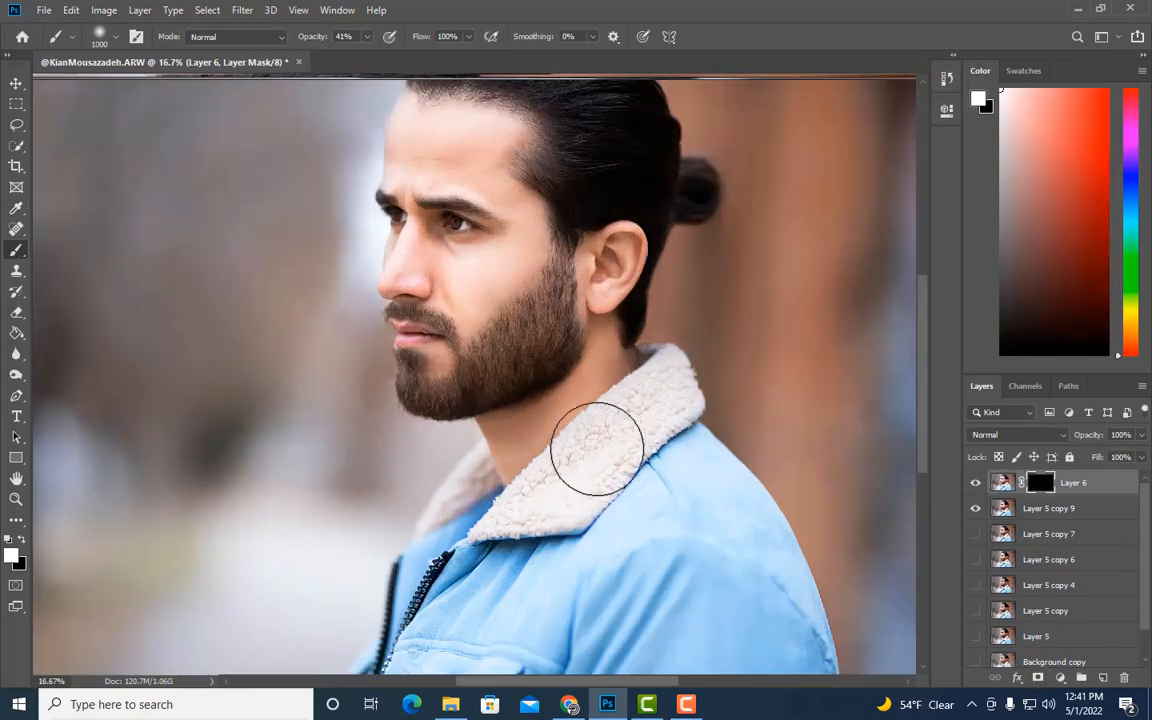
left_click_drag(617, 438, 607, 436)
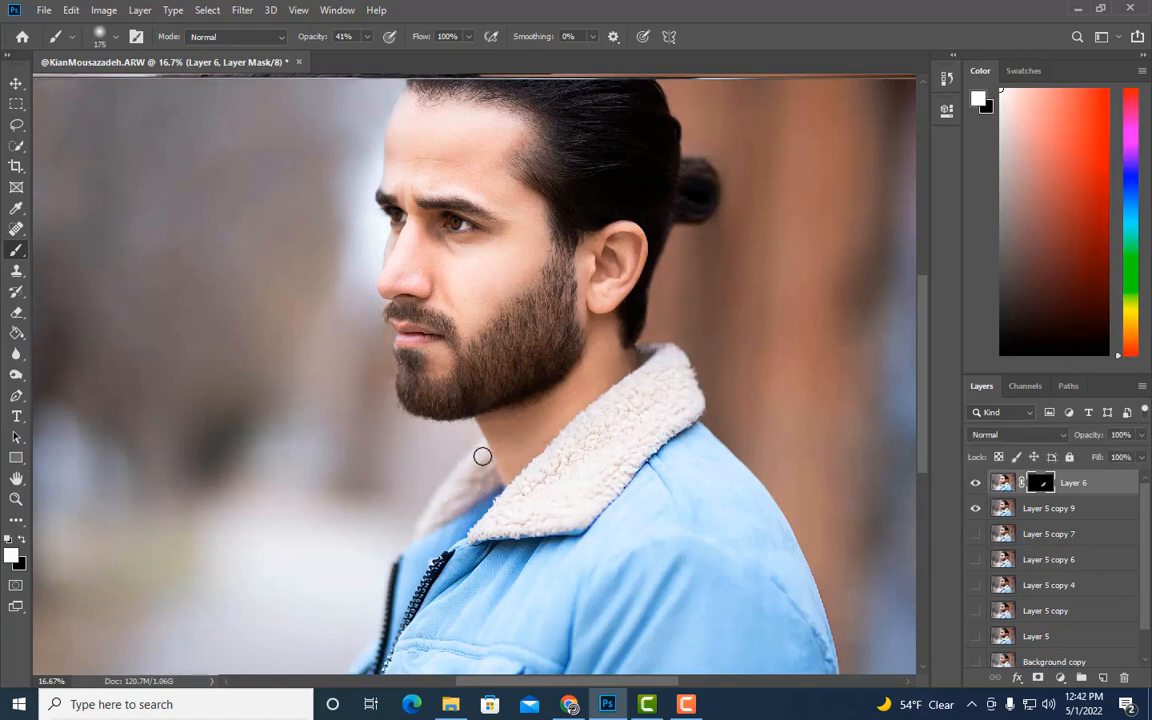
Clear the selection and merge the masked Layer 6 with Layer 5 copy 9
key("ctrl+minus")
key("ctrl+minus")
key("ctrl+a")
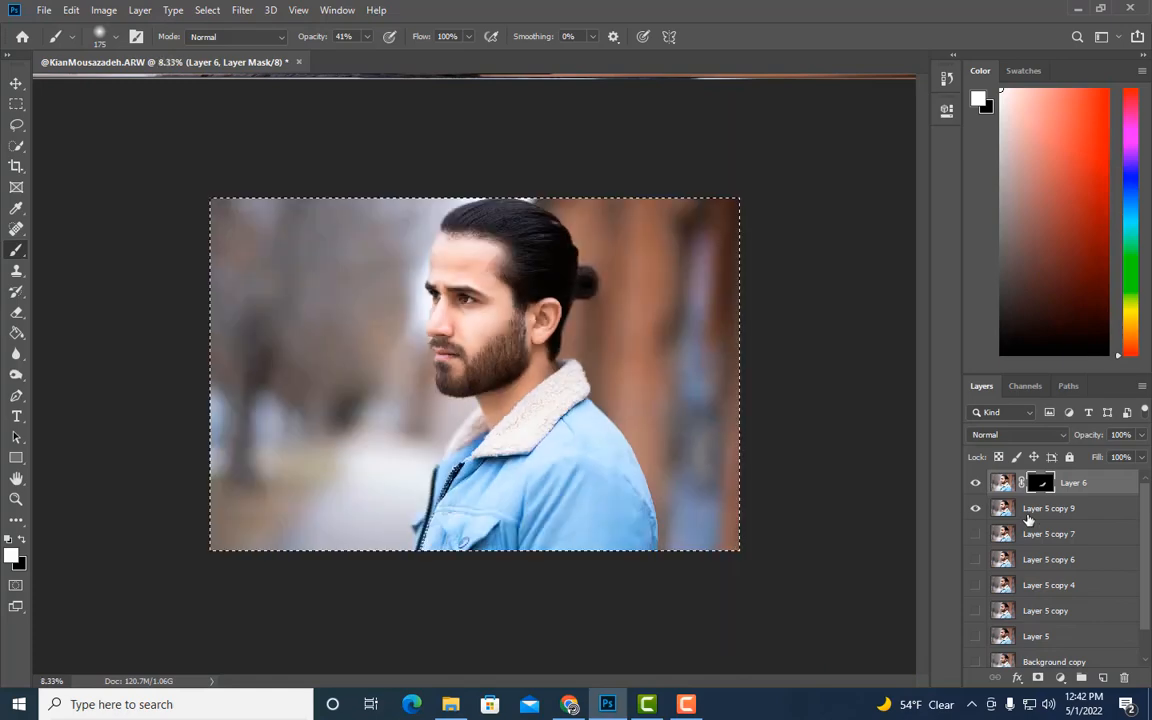
left_click(16, 104)
left_click(778, 463)
left_click(1052, 508, "ctrl")
right_click(1053, 508)
left_click(875, 483)
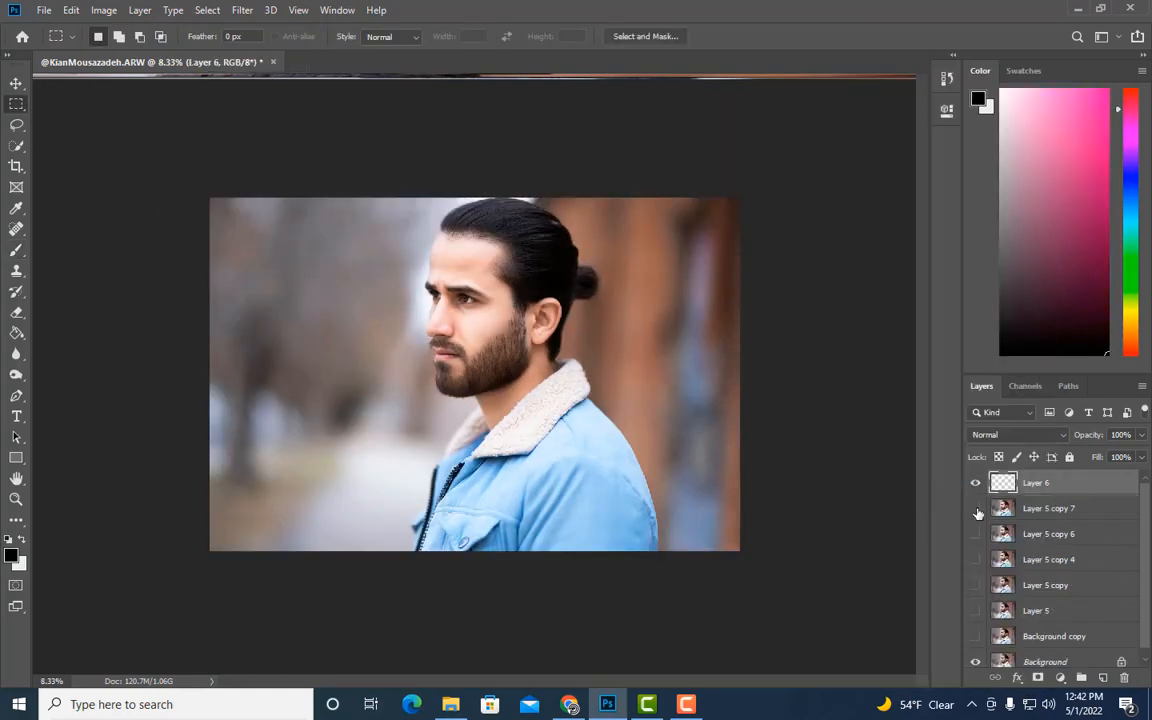
Compare the retouched Layer 6 with the original Background photo
left_click(976, 485)
left_click(977, 489)
left_click(977, 489)
left_click(977, 489)
left_click(977, 489)
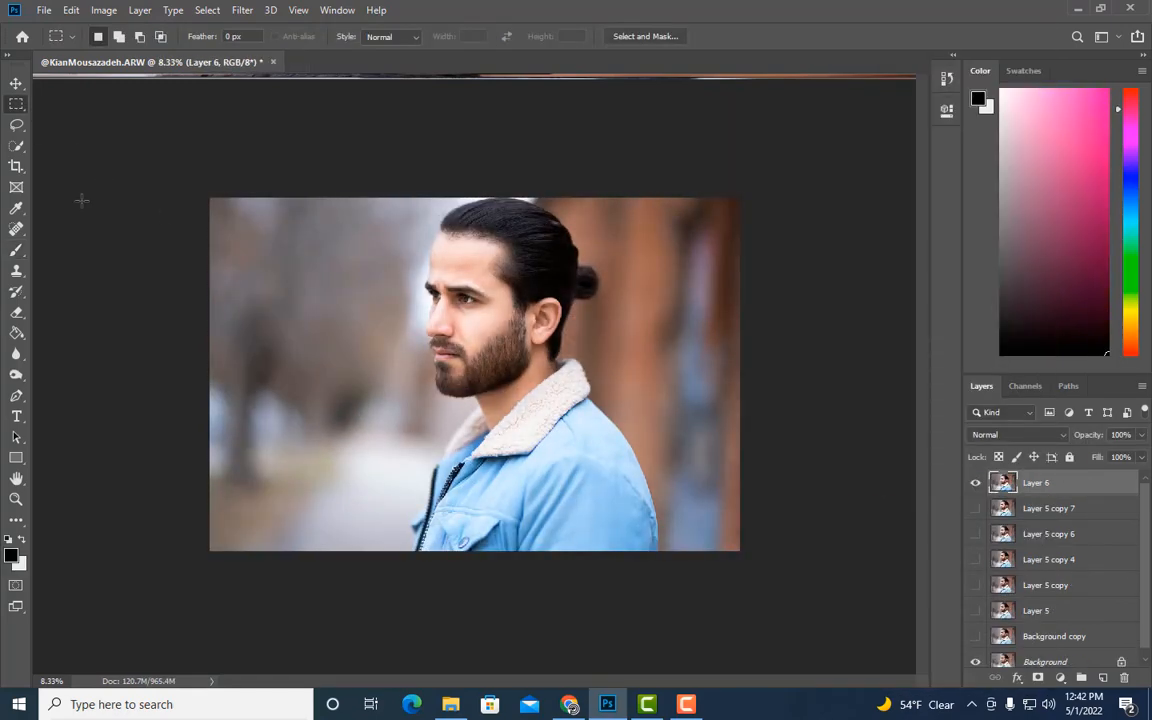